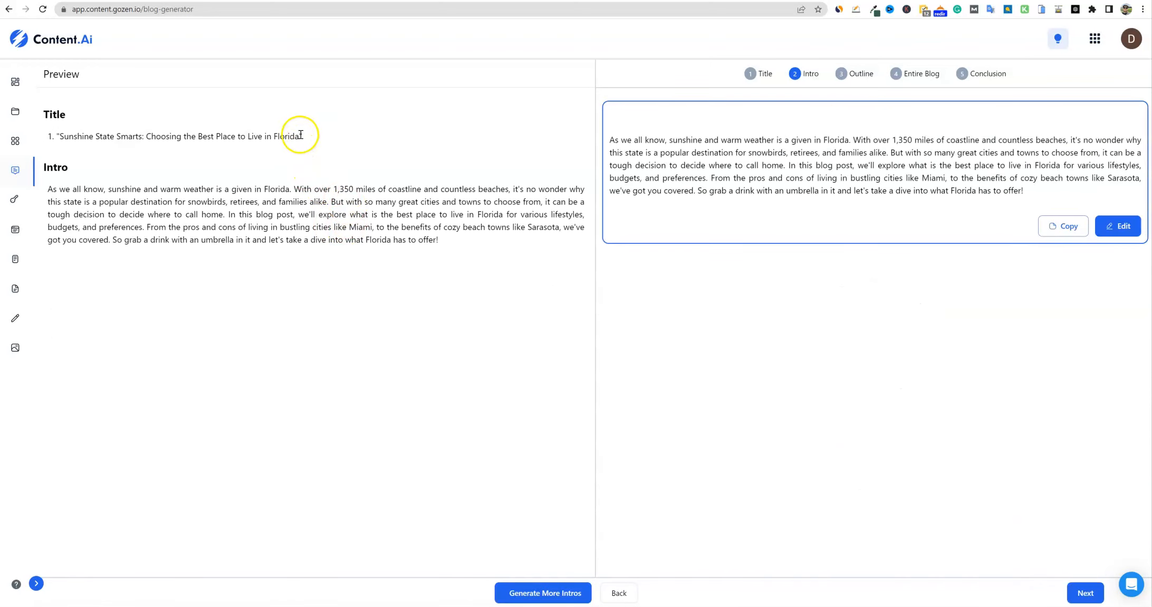
# Replace the first title suggestion with "What is the Best Place to Live in Florida? A Complete Guide" and advance to the intro stage
pyautogui.moveTo(305, 136); pyautogui.dragTo(65, 129)
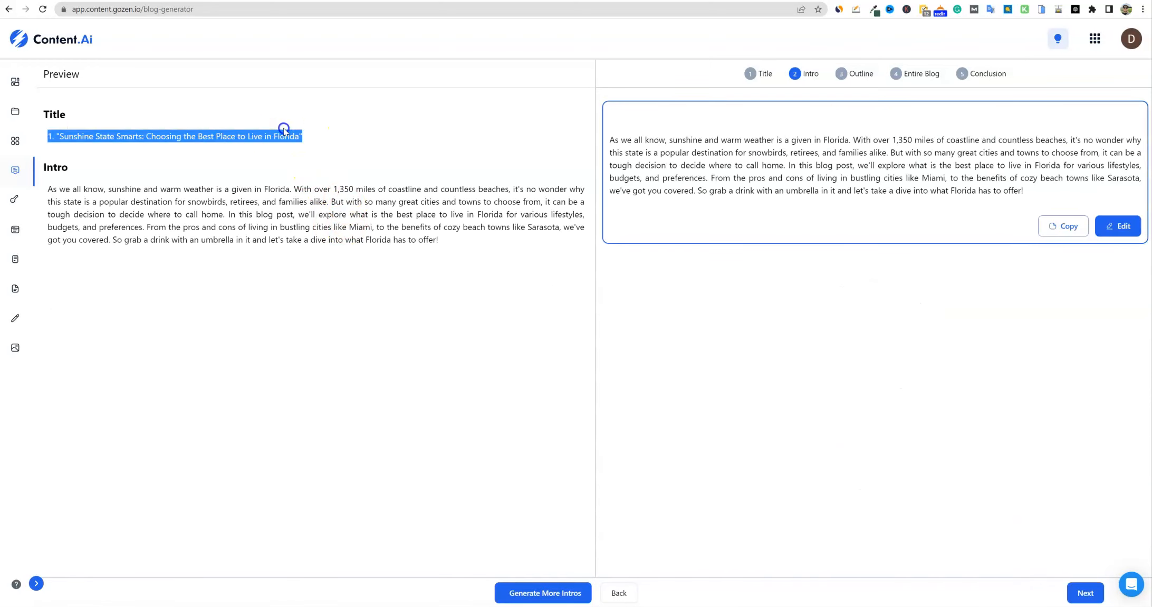
pyautogui.click(323, 144)
pyautogui.click(313, 137)
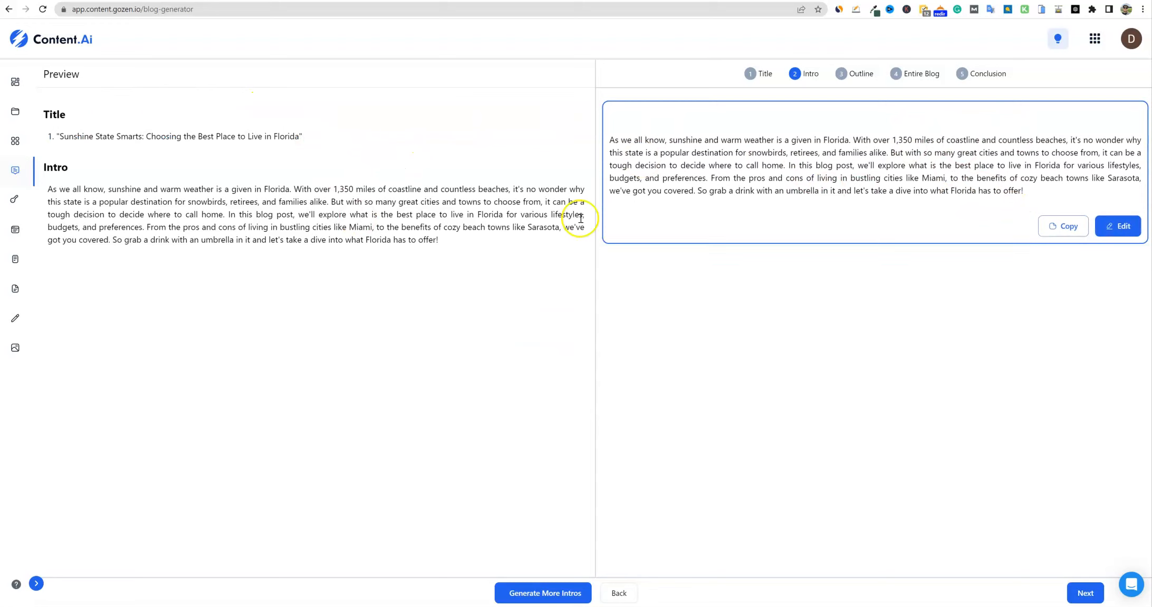
pyautogui.click(765, 75)
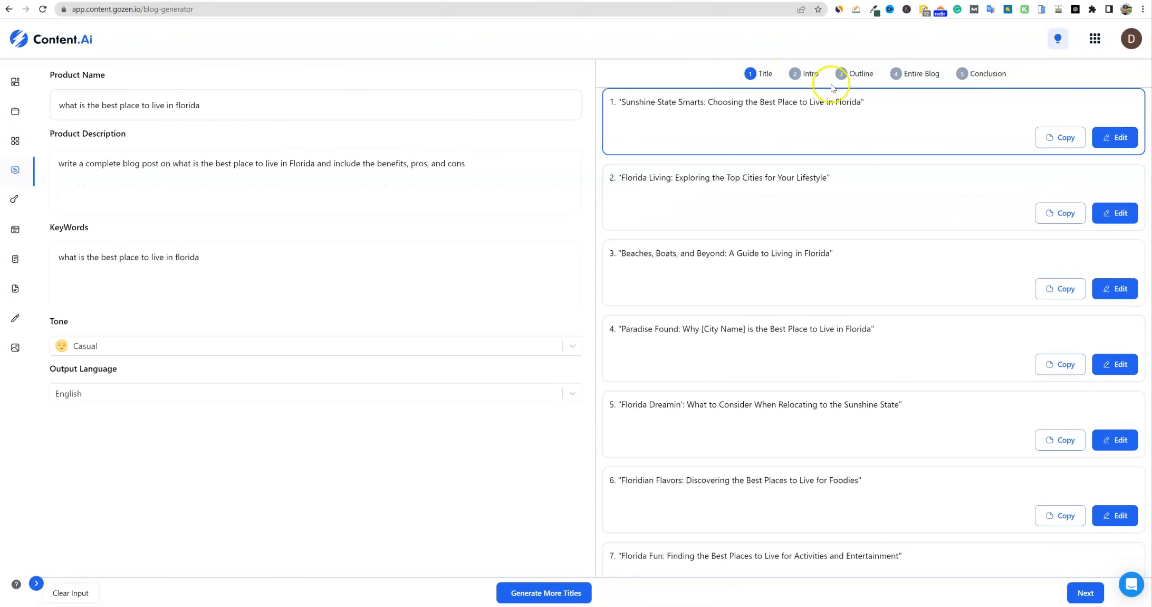
pyautogui.moveTo(857, 99); pyautogui.dragTo(523, 89)
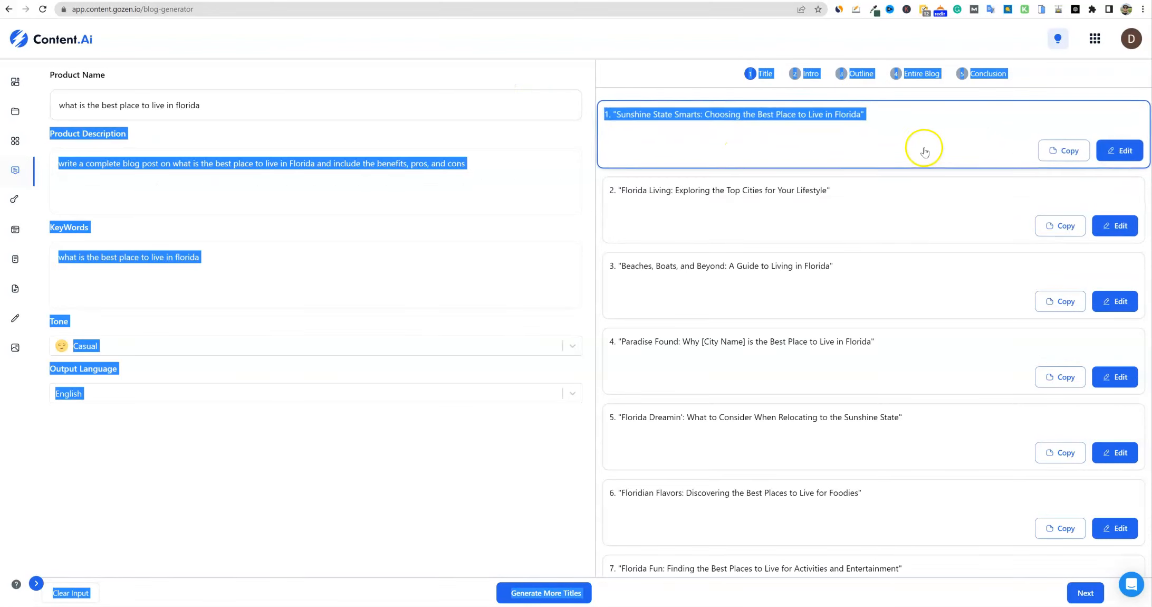
pyautogui.click(1115, 149)
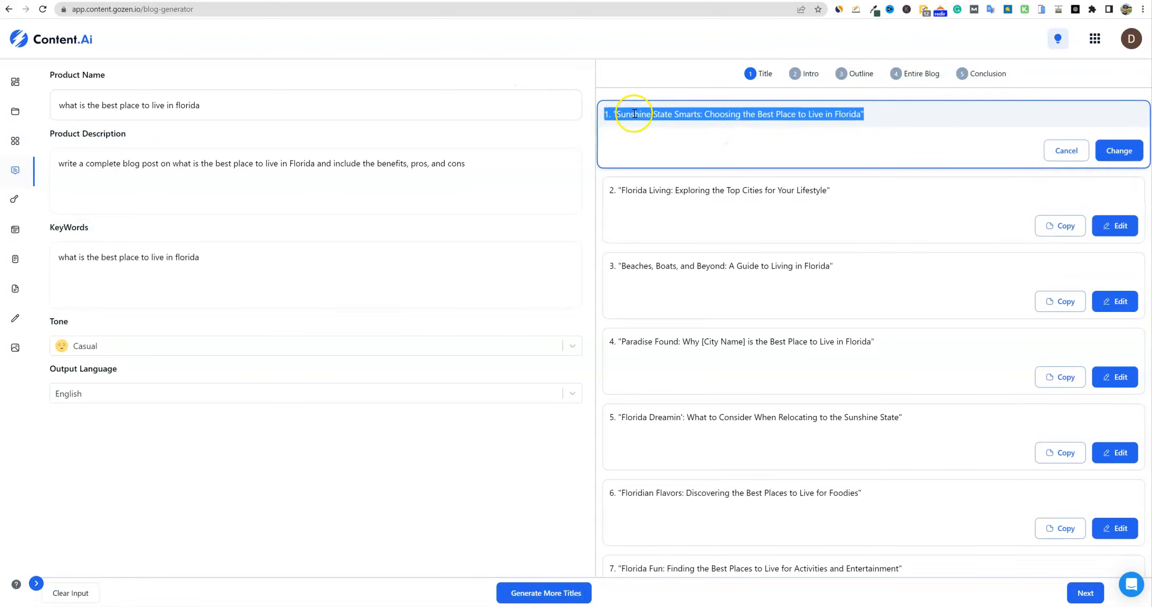
pyautogui.moveTo(870, 114); pyautogui.dragTo(584, 117)
pyautogui.write('What is the Best Place to Live in Florida? A Complete')
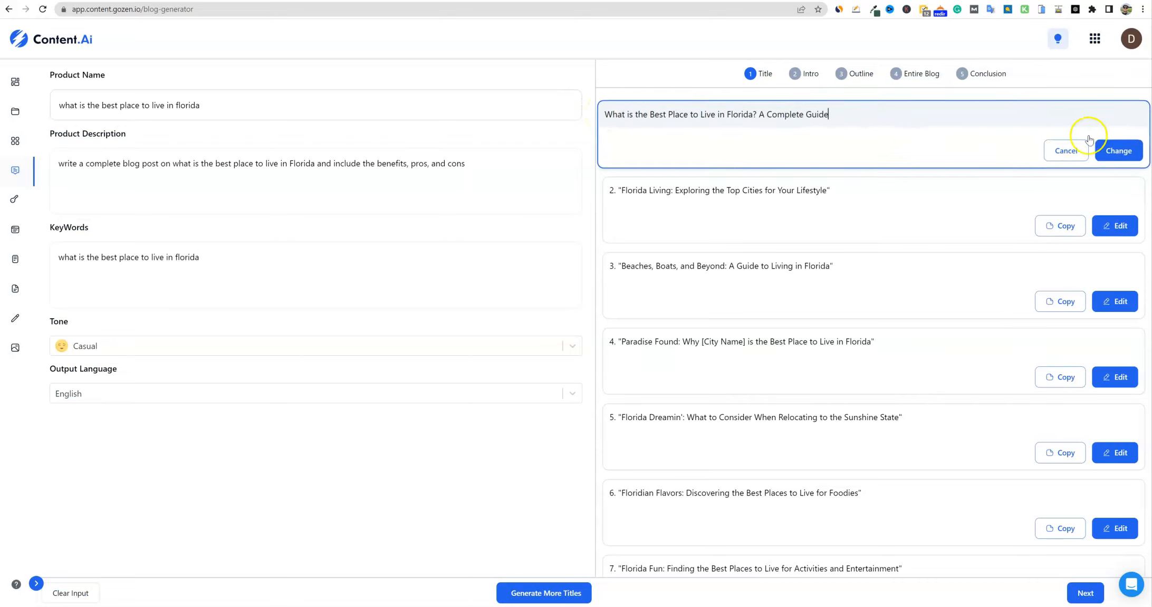
pyautogui.click(1119, 153)
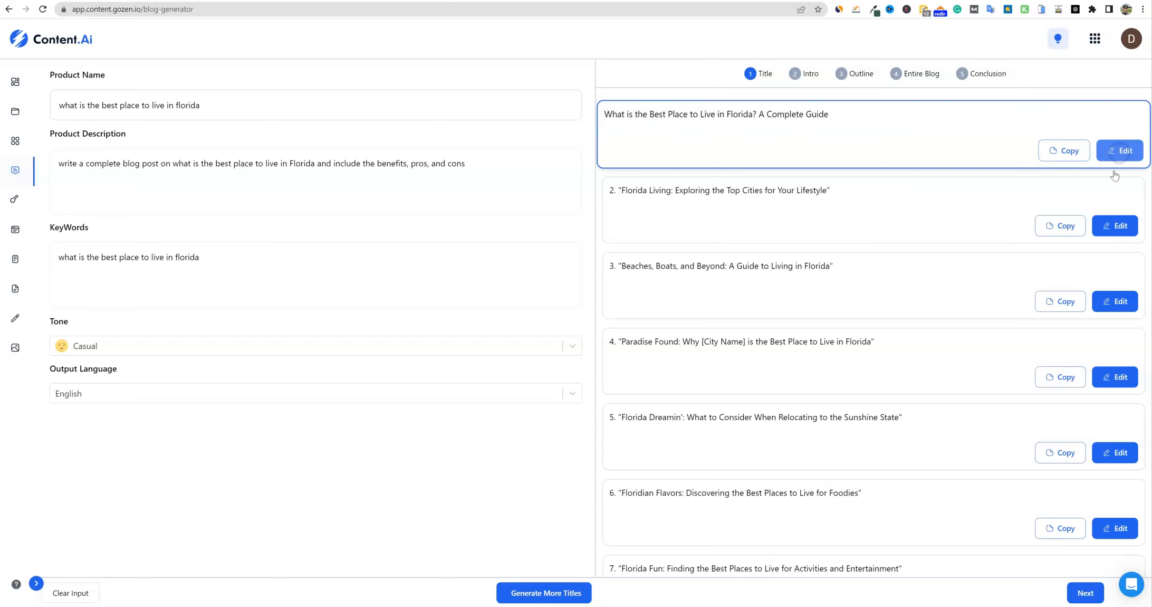
pyautogui.click(1083, 591)
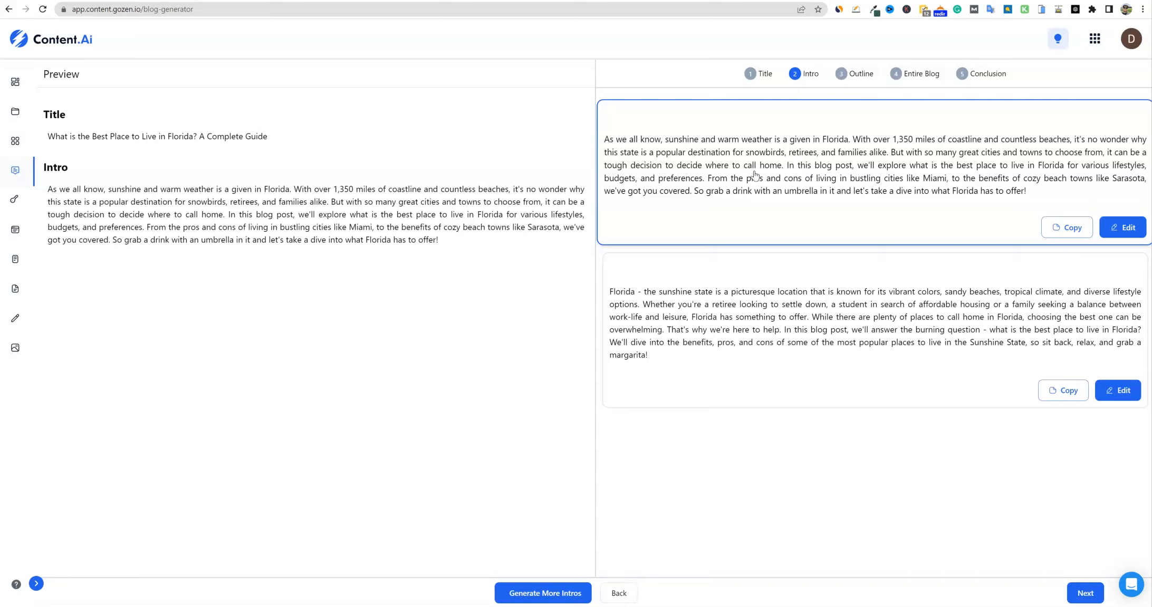
# Review the intro drafts against the blog title, revisit the title stage and return to the intro stage
pyautogui.moveTo(1029, 191); pyautogui.dragTo(925, 184)
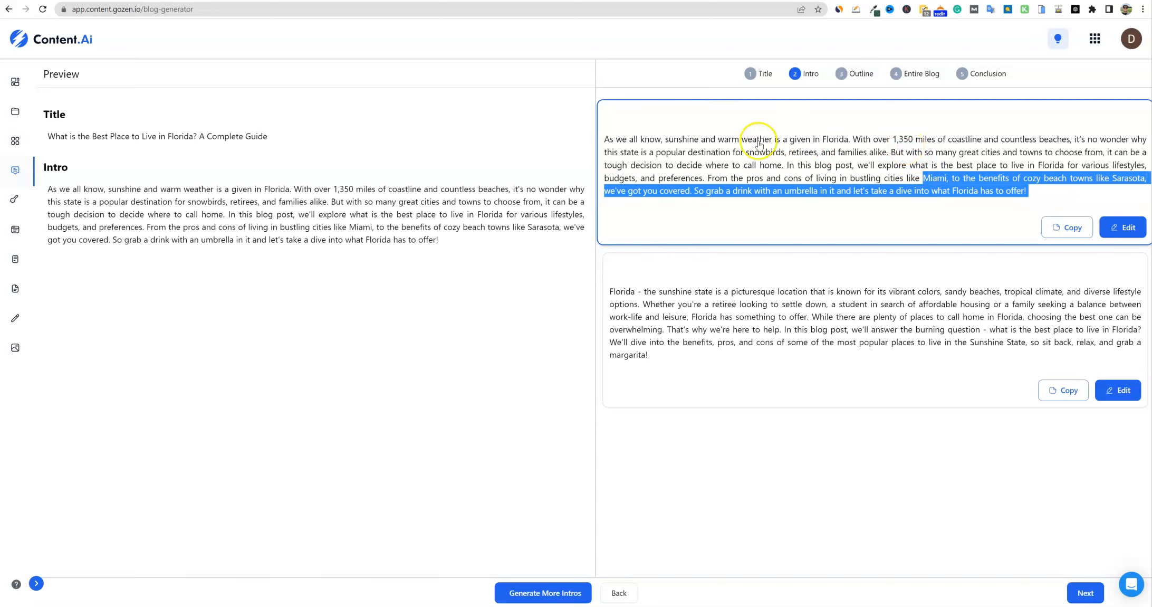
pyautogui.click(721, 140)
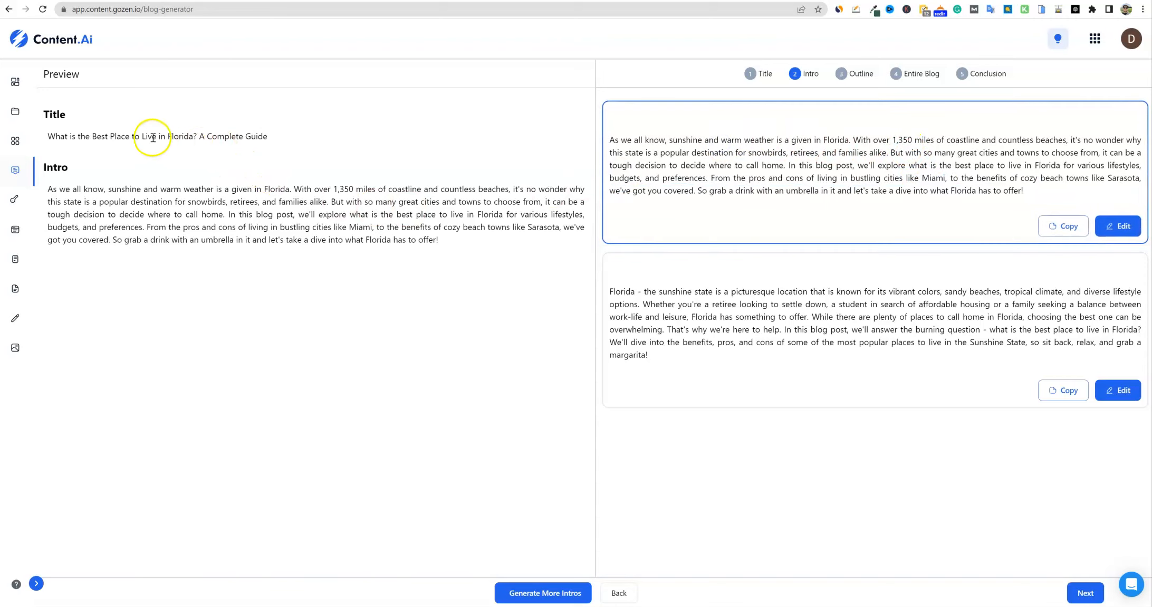
pyautogui.moveTo(97, 137); pyautogui.dragTo(271, 136)
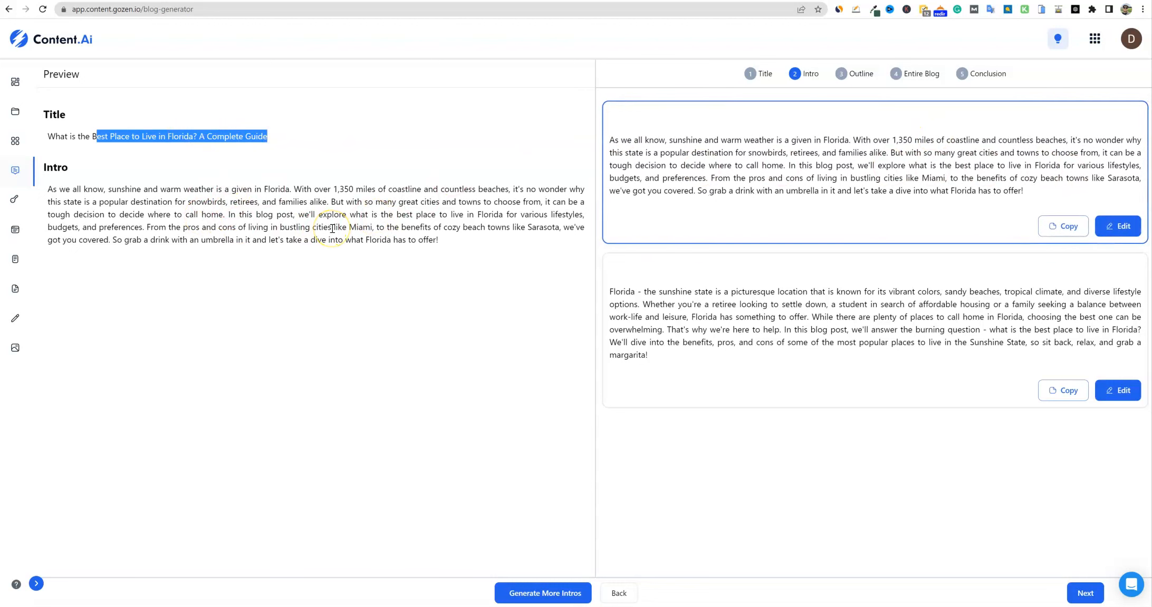
pyautogui.click(765, 74)
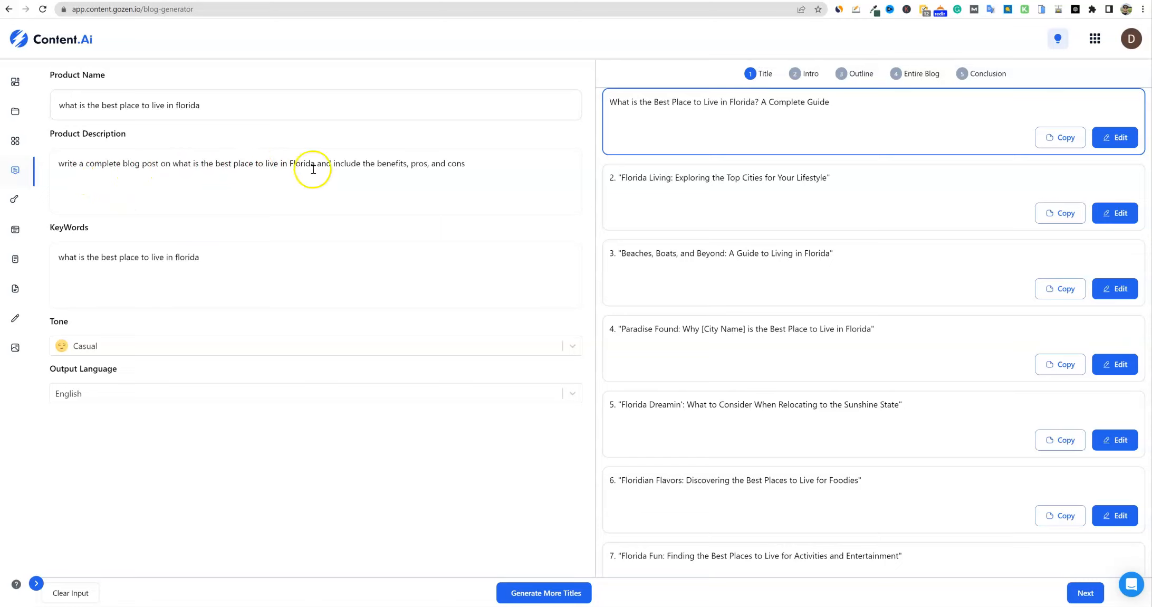
pyautogui.click(807, 74)
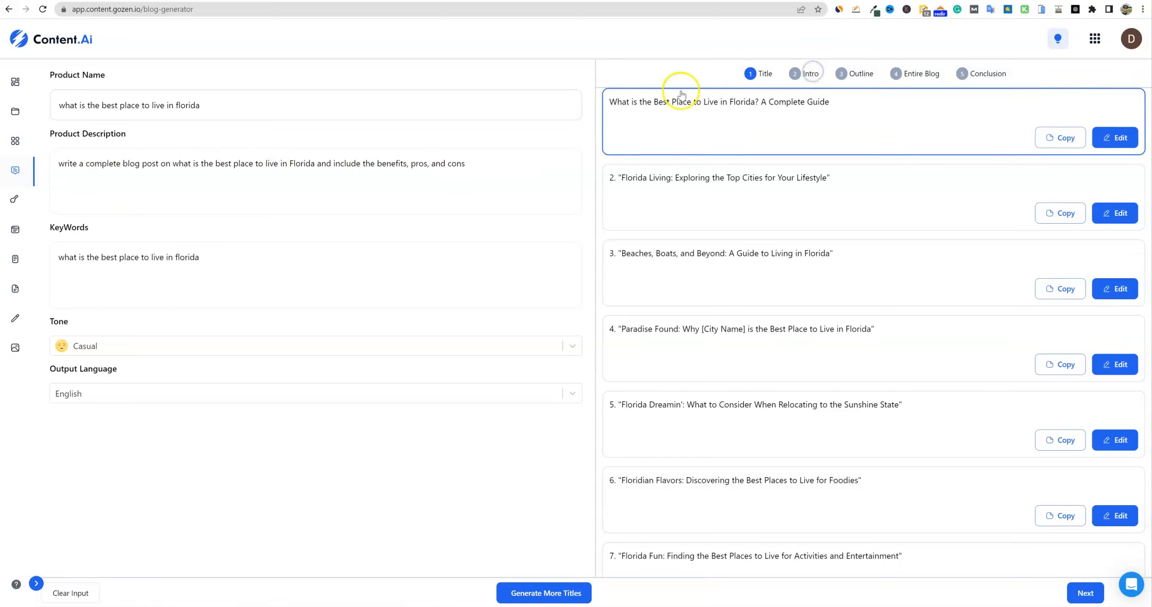
pyautogui.click(811, 72)
pyautogui.click(764, 73)
pyautogui.click(807, 74)
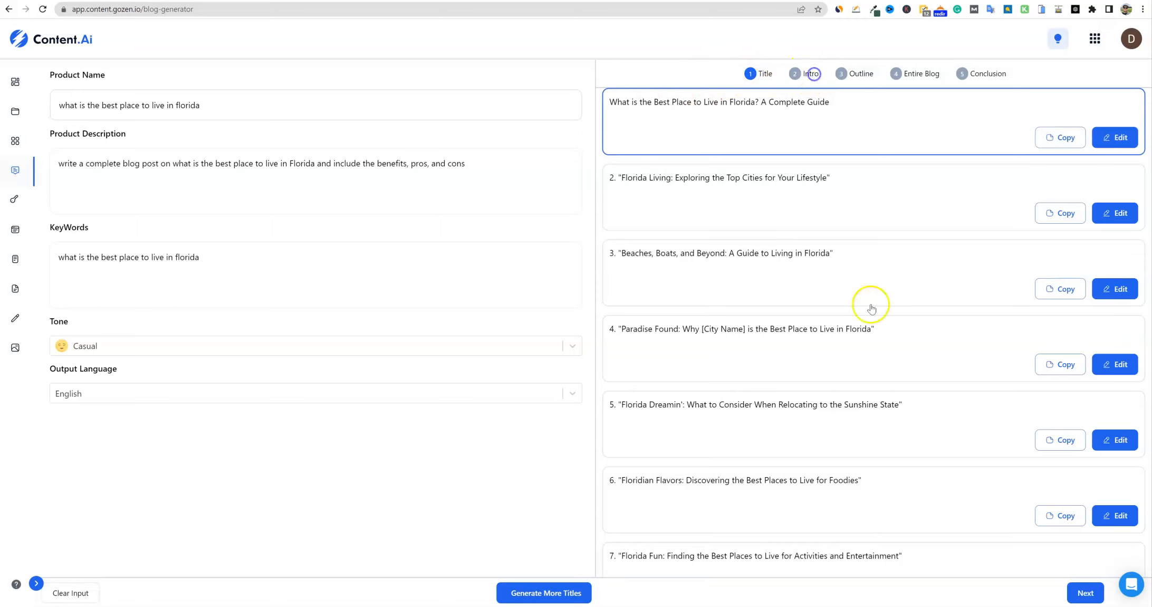
pyautogui.click(1084, 592)
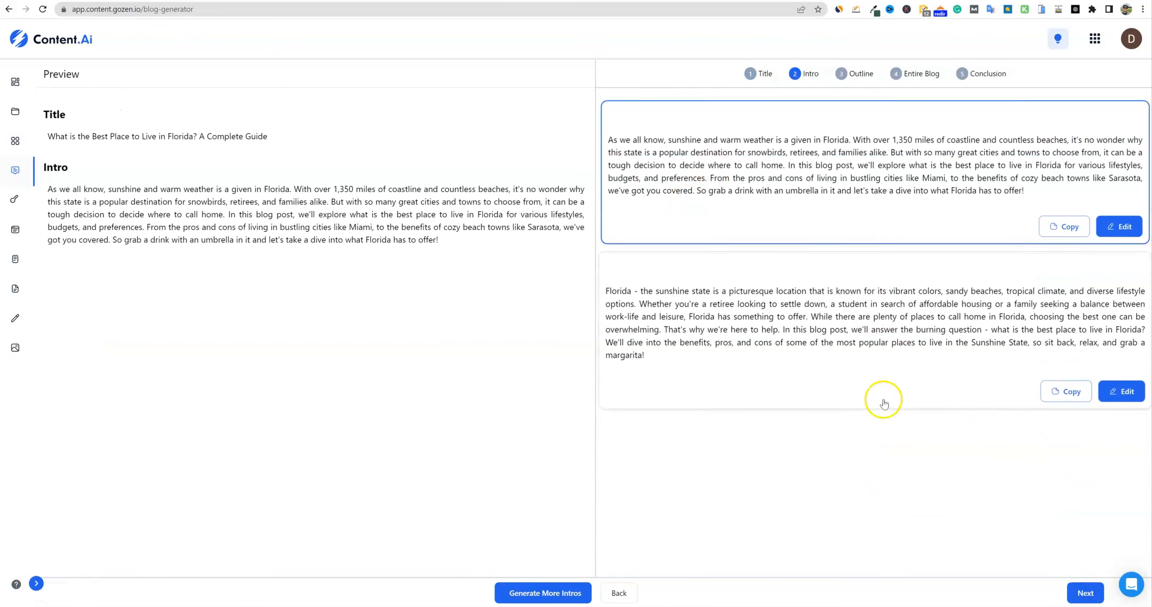
# Keep the first intro draft, which begins "As we all know", and advance to the outline stage
pyautogui.click(1034, 190)
pyautogui.moveTo(1035, 189); pyautogui.dragTo(606, 128)
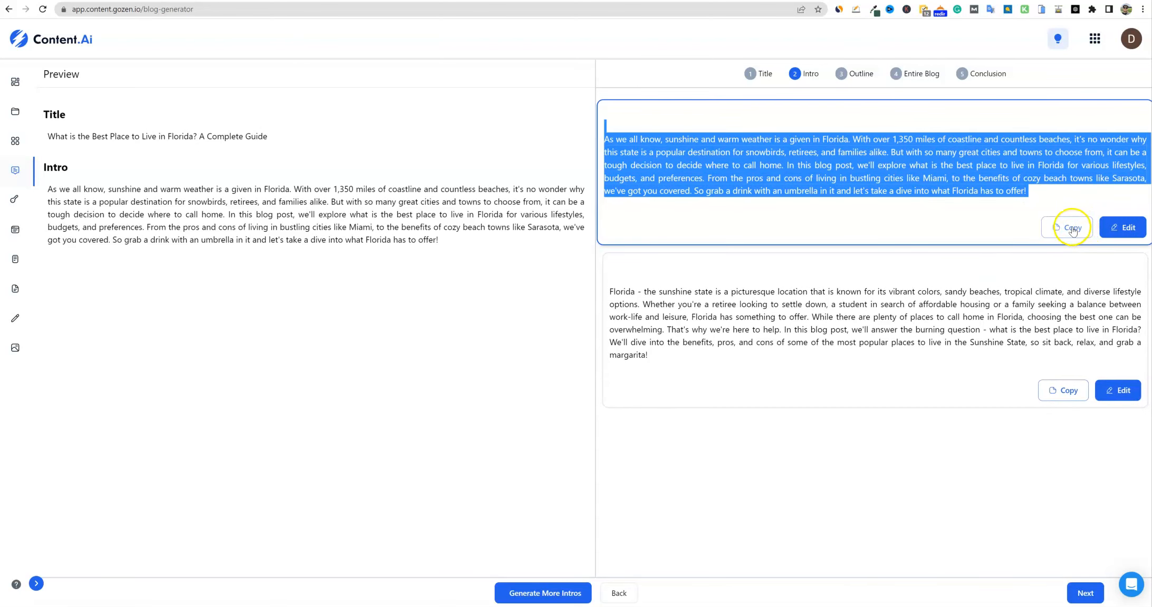
pyautogui.moveTo(445, 240); pyautogui.dragTo(46, 188)
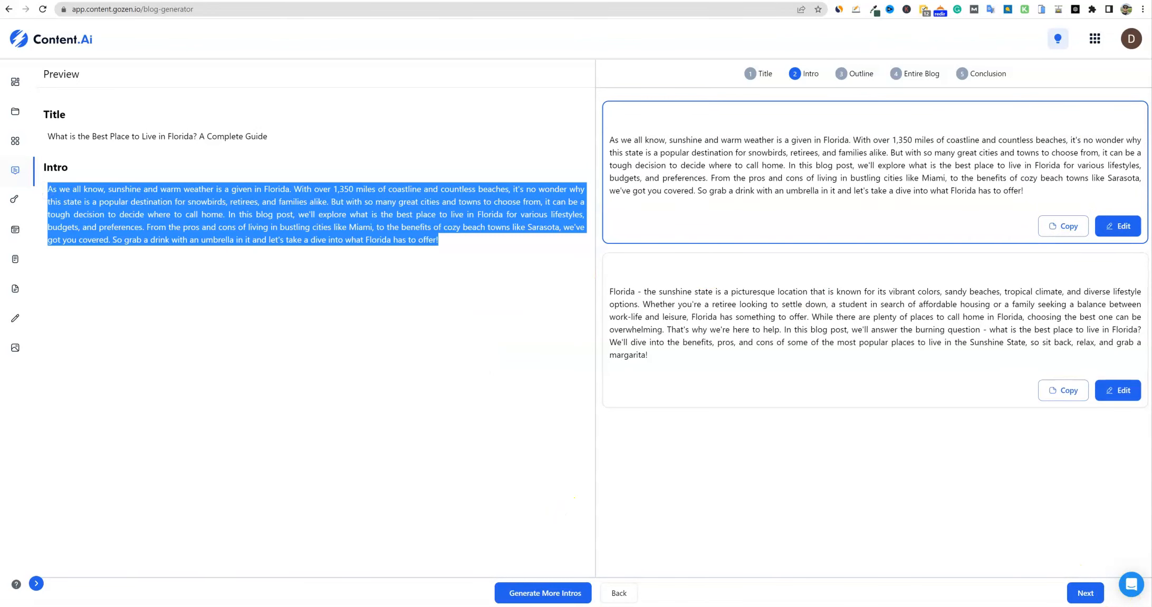
pyautogui.click(1086, 592)
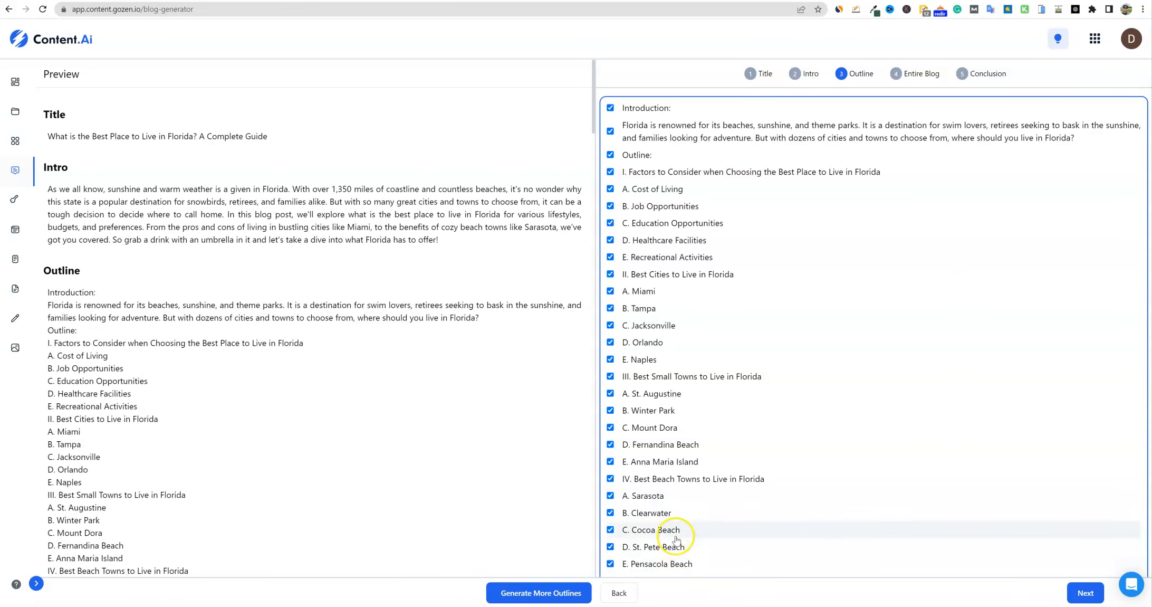
# Examine the generated outline from the introduction and city sections through the pros, cons and conclusion
pyautogui.scroll(-5, 736, 356)
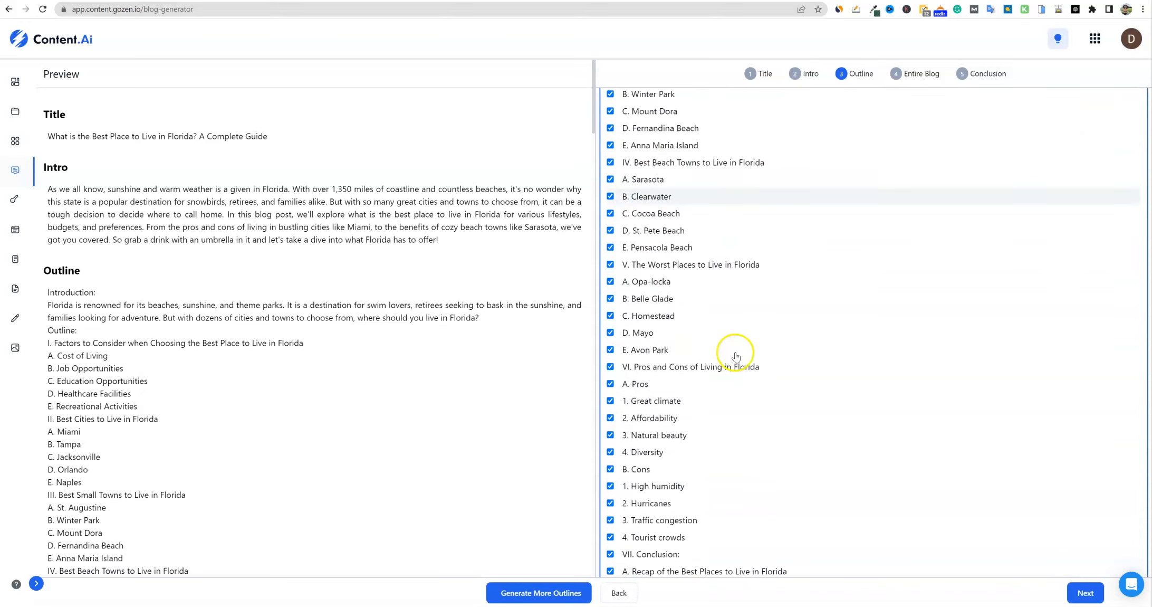
pyautogui.scroll(-2, 736, 356)
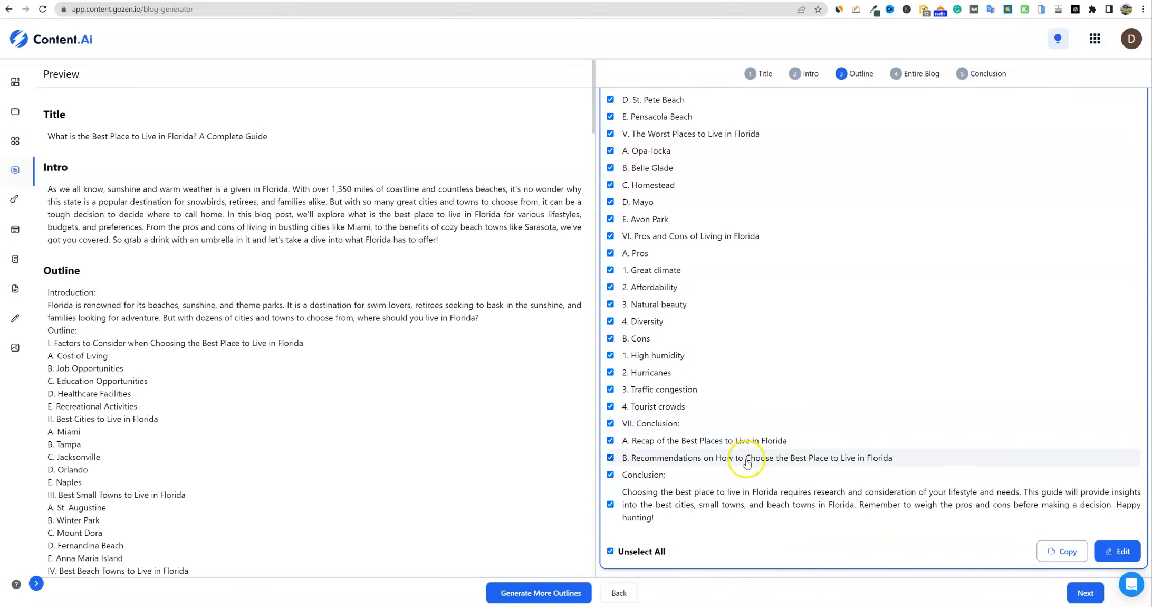
pyautogui.scroll(7, 749, 448)
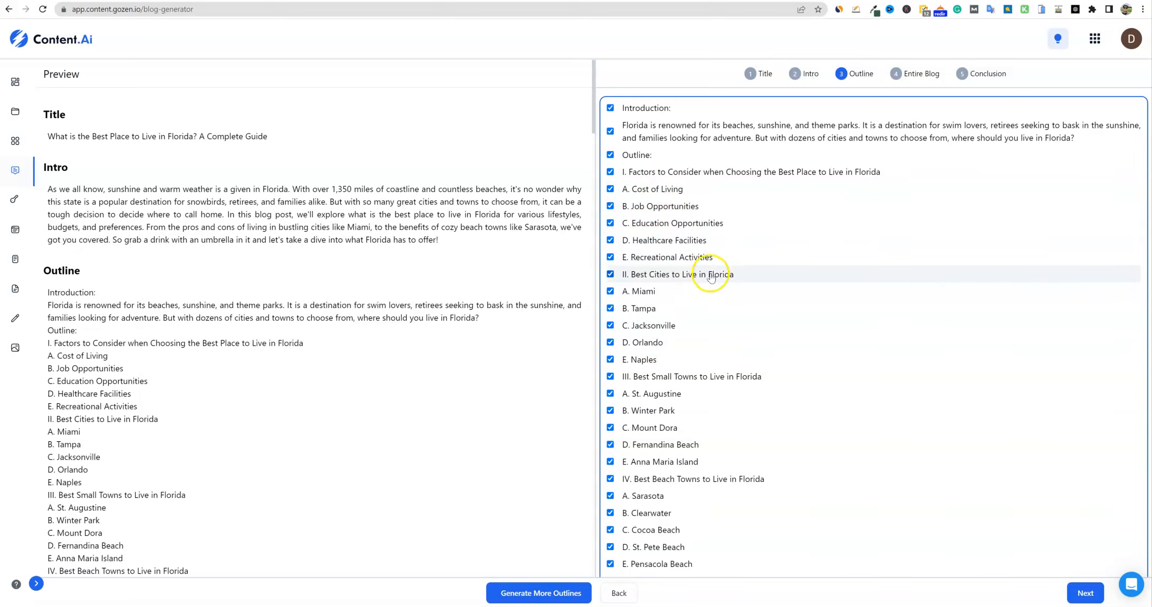
pyautogui.moveTo(657, 277); pyautogui.dragTo(663, 268)
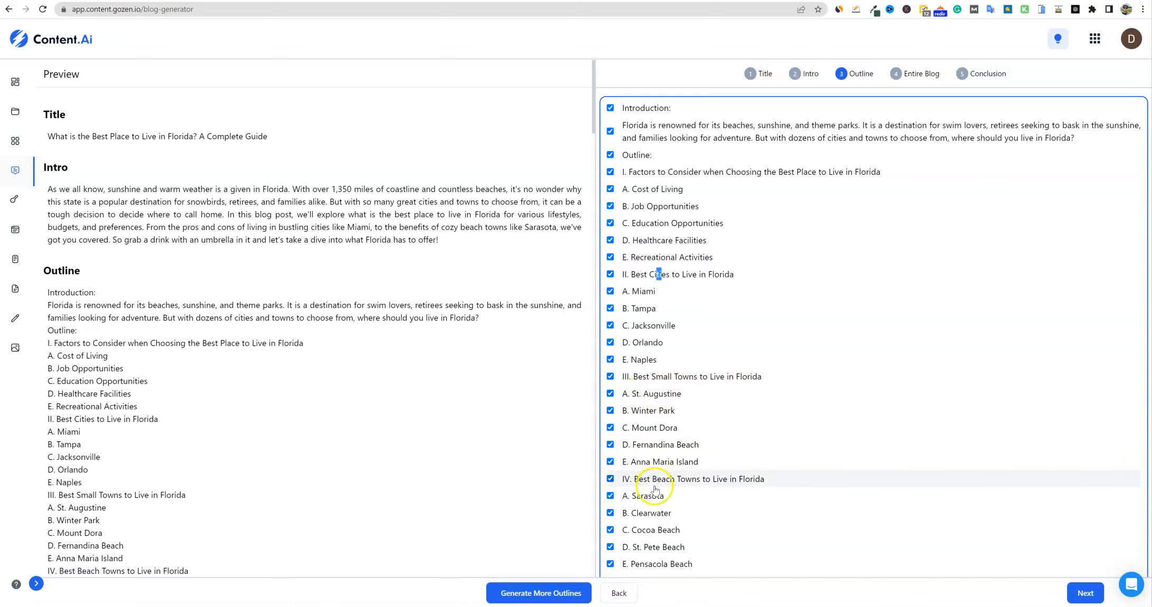
pyautogui.scroll(-3, 681, 552)
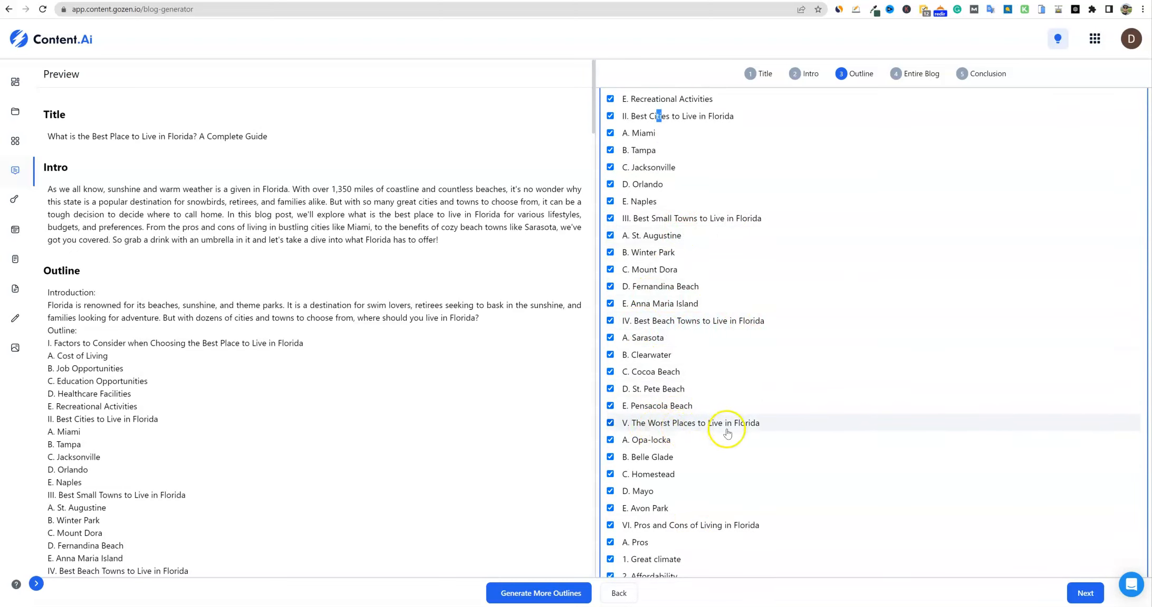
pyautogui.scroll(-2, 651, 428)
pyautogui.scroll(-2, 654, 426)
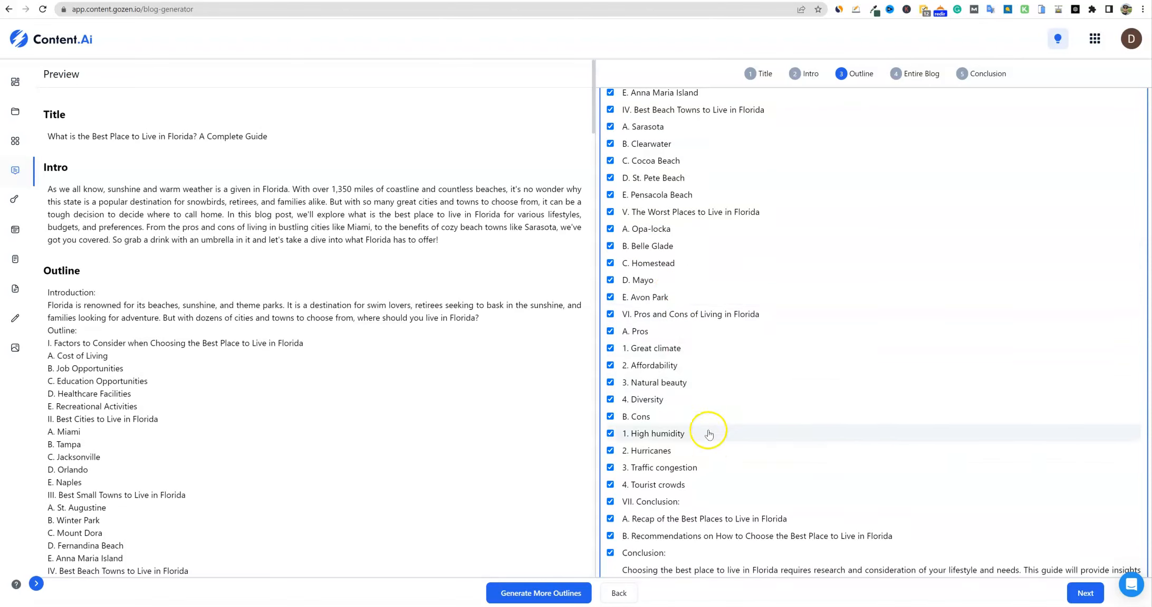
pyautogui.scroll(-2, 643, 335)
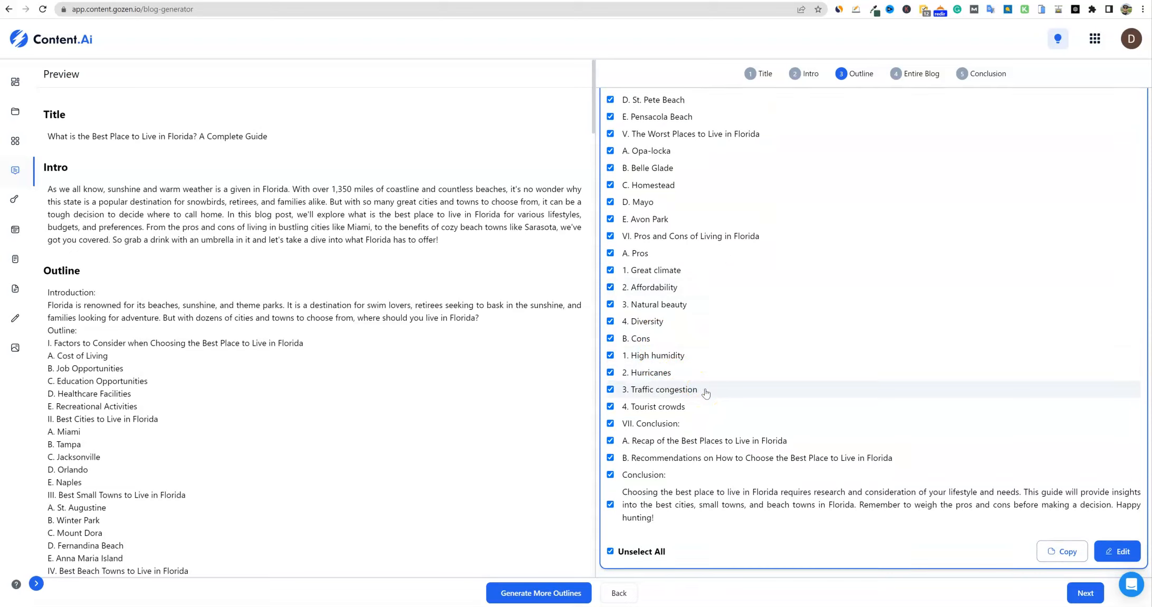
# Exclude Job Opportunities and Education Opportunities from the outline and include them again
pyautogui.click(611, 304)
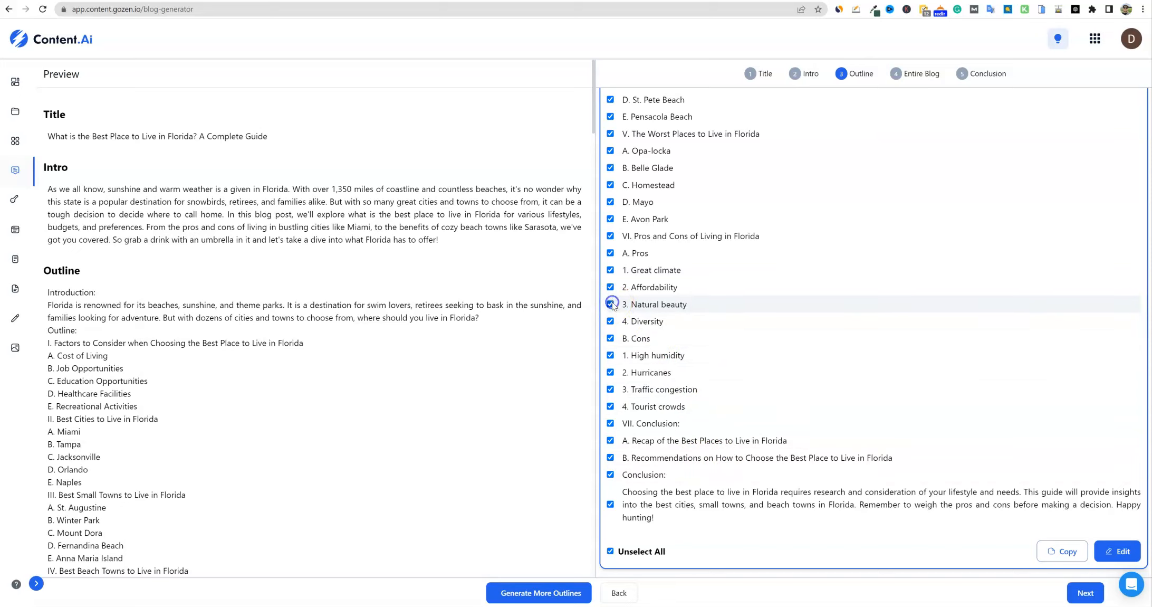
pyautogui.scroll(8, 625, 301)
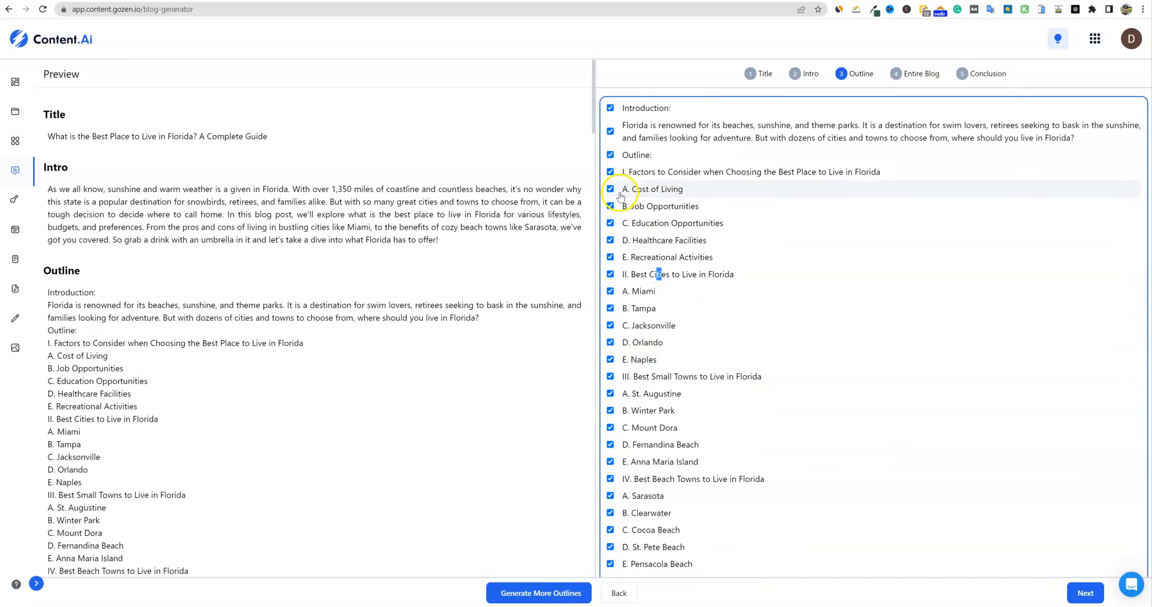
pyautogui.click(612, 205)
pyautogui.click(611, 223)
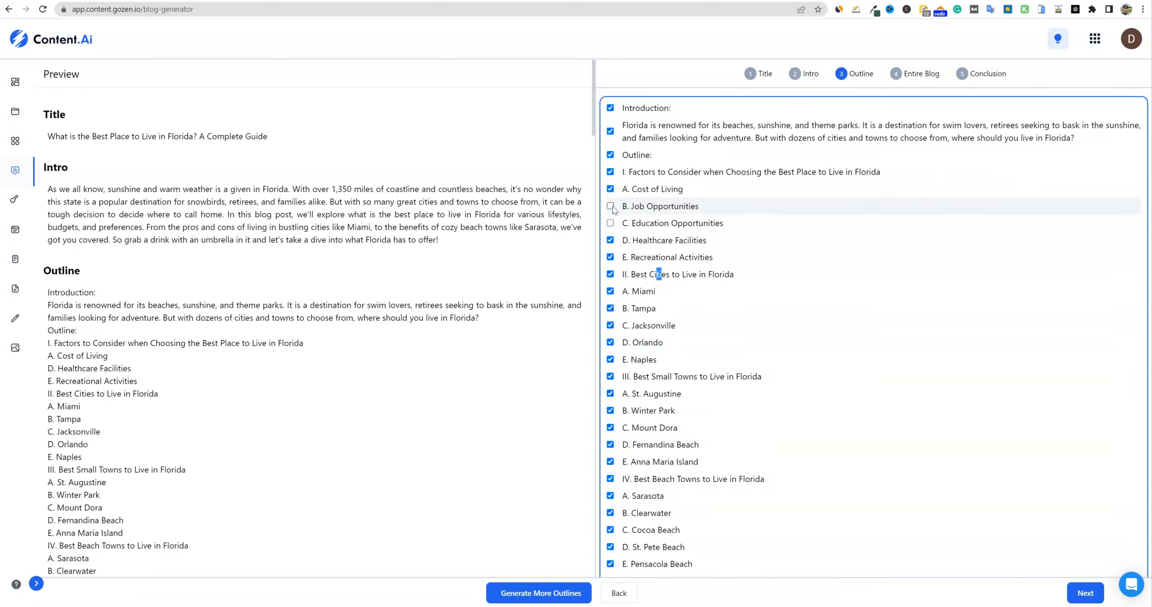
pyautogui.click(611, 206)
pyautogui.click(610, 223)
# Advance to the Entire Blog stage with the full outline and generate briefs for all outline entries
pyautogui.scroll(-8, 695, 368)
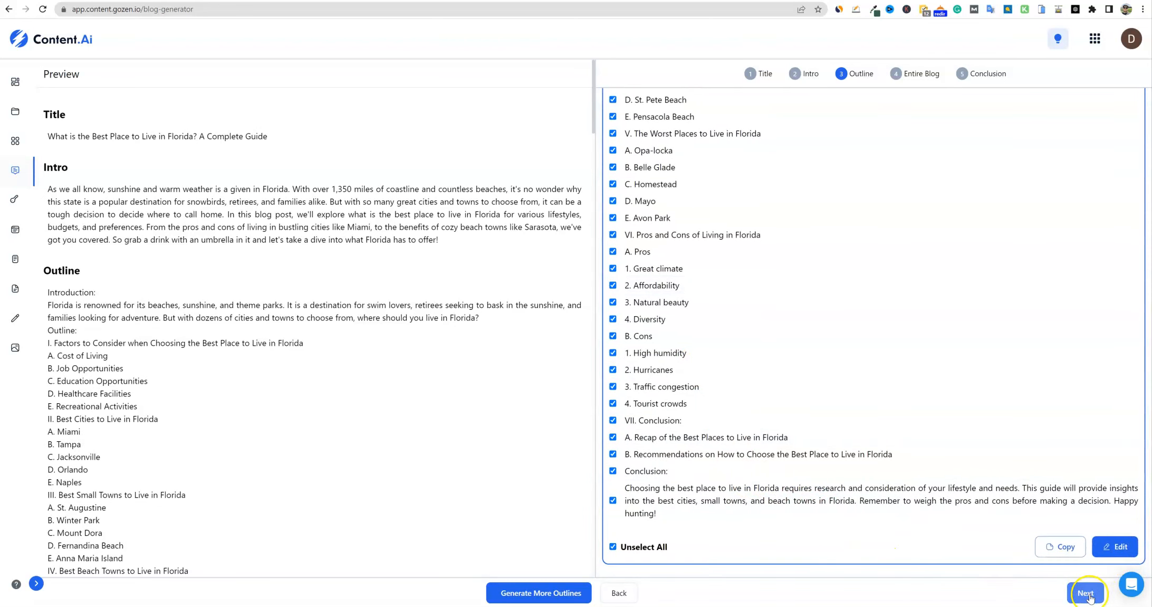
pyautogui.click(1088, 595)
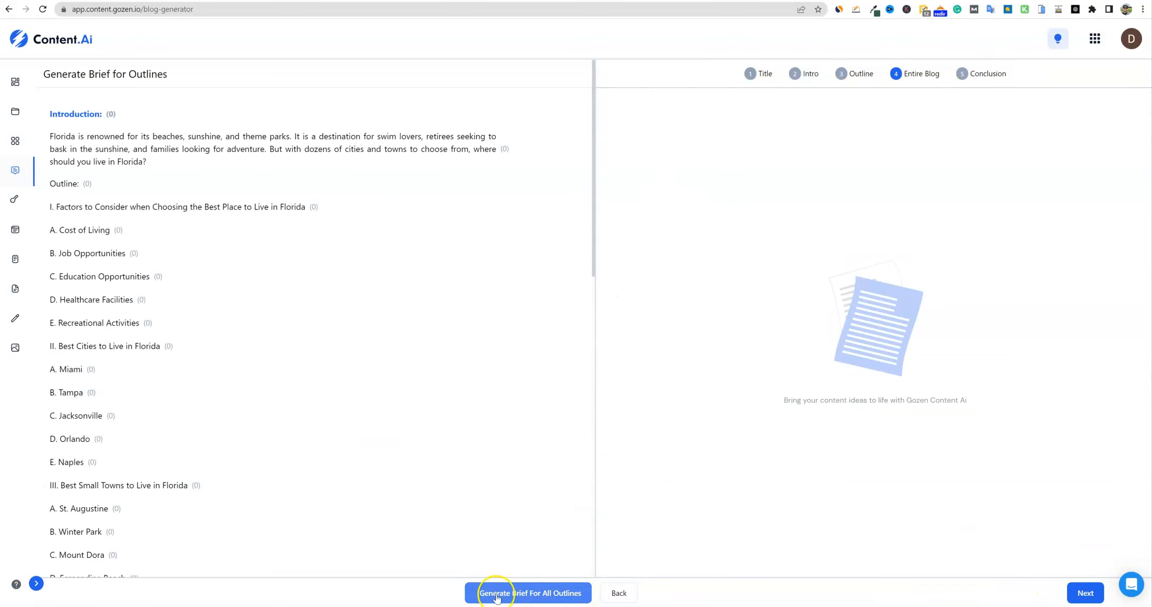
pyautogui.click(541, 594)
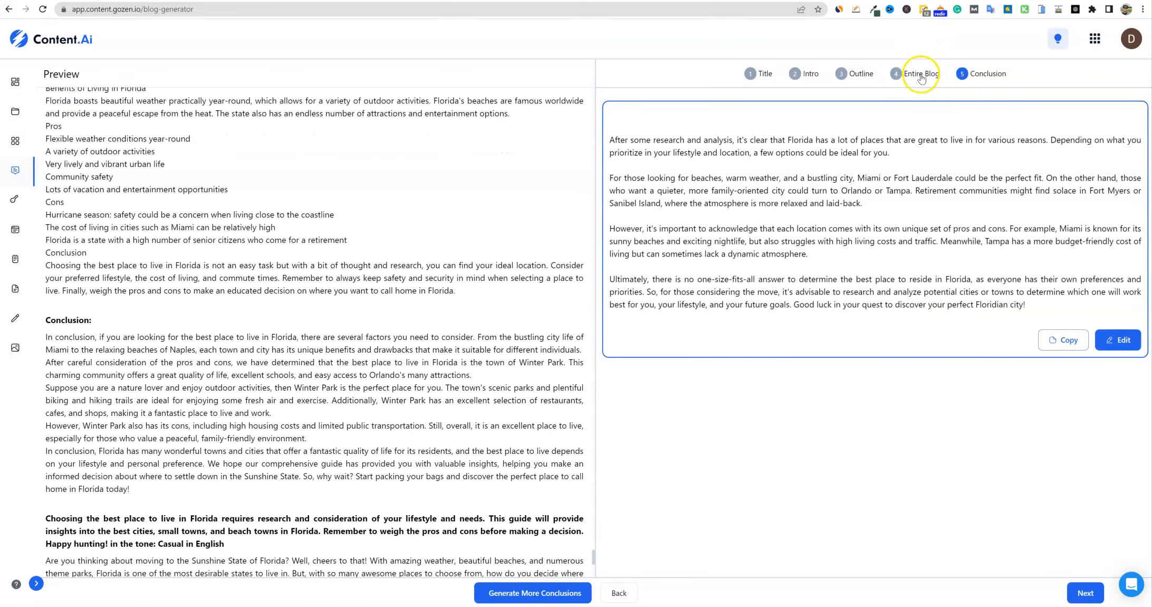
# Go back from the conclusion to the Entire Blog stage and review the text generated for the Introduction
pyautogui.click(972, 160)
pyautogui.click(919, 76)
pyautogui.scroll(-1, 860, 308)
pyautogui.scroll(1, 833, 280)
pyautogui.scroll(-1, 805, 341)
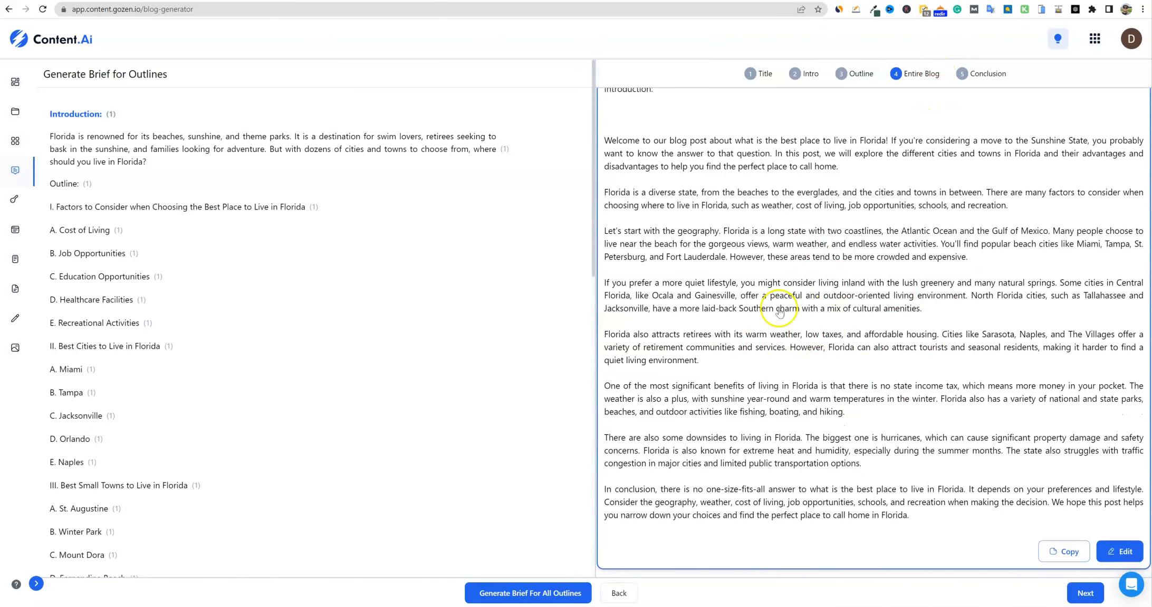
pyautogui.scroll(1, 672, 214)
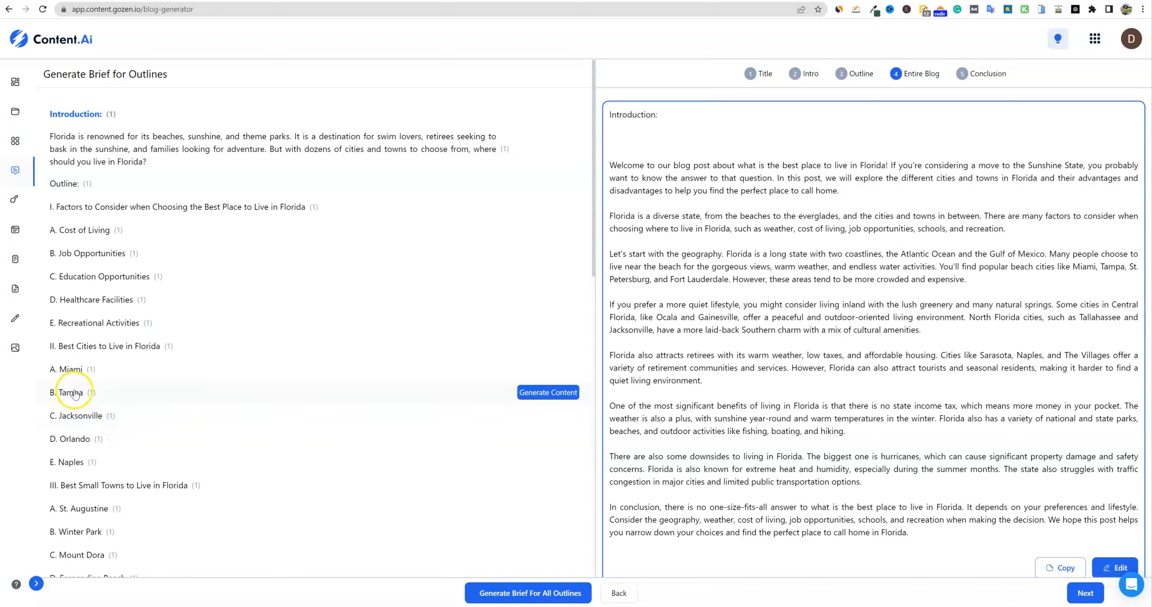
# Try to generate new content for the "4. Diversity" entry under the pros of living in Florida
pyautogui.scroll(-5, 108, 348)
pyautogui.scroll(-8, 108, 348)
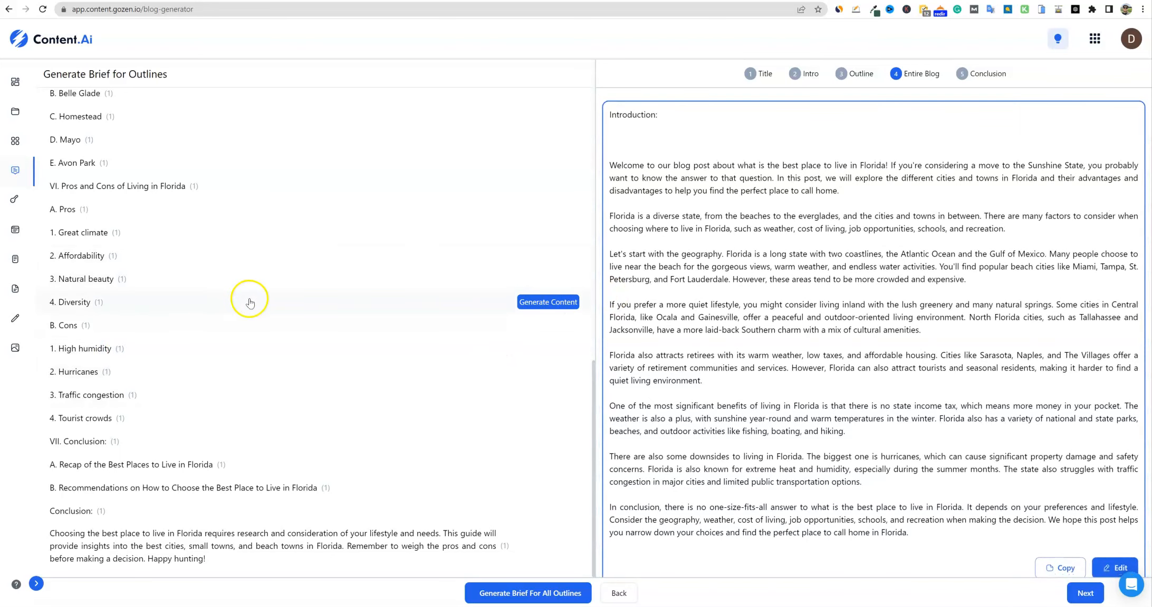
pyautogui.click(539, 305)
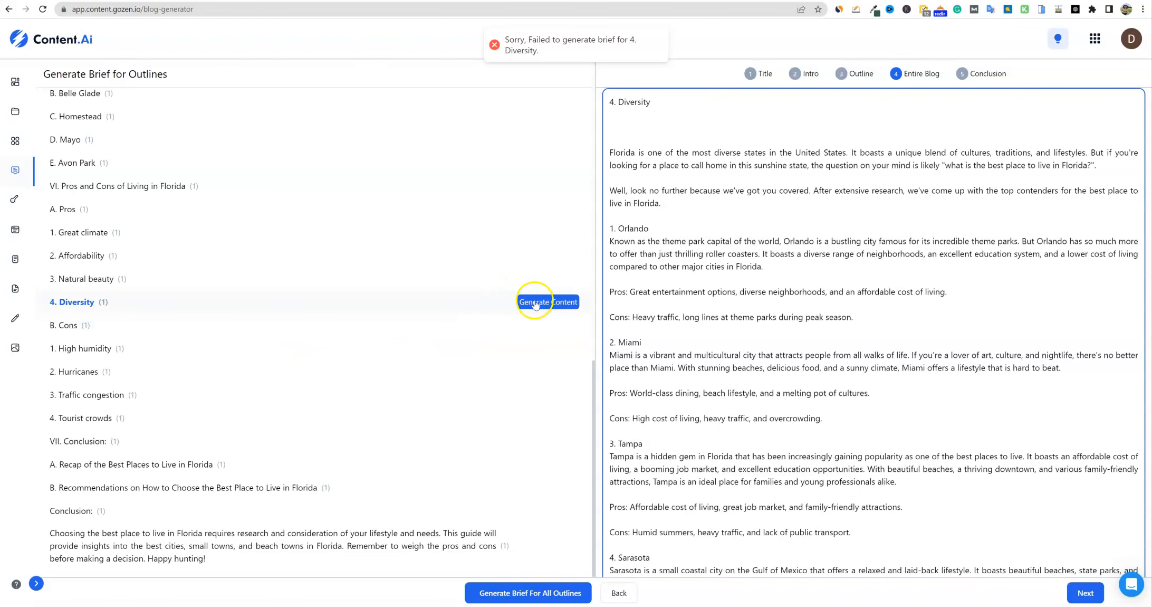
# Read through the text generated for "4. Diversity" and advance to the Conclusion stage
pyautogui.scroll(-3, 689, 398)
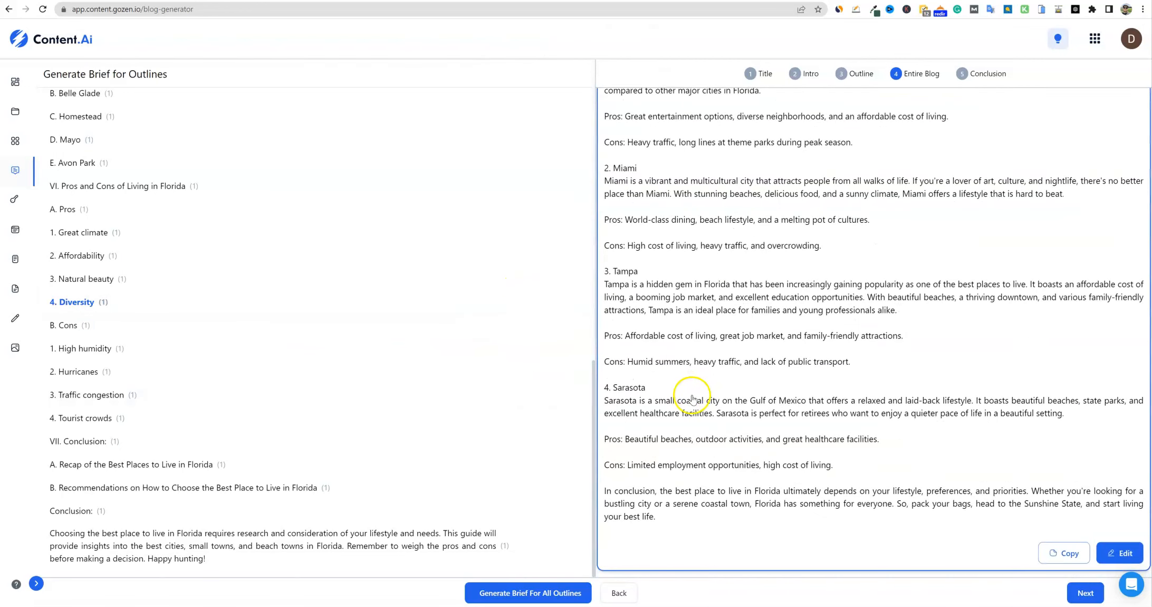
pyautogui.scroll(5, 691, 398)
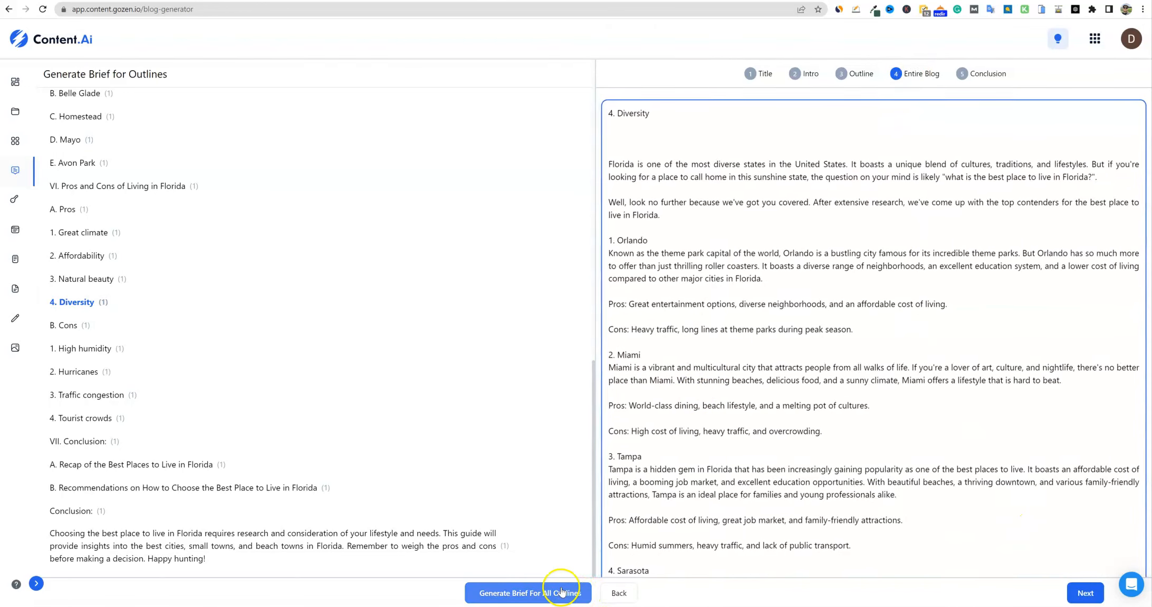
pyautogui.click(1085, 593)
# Examine the full blog preview from the conclusion back through the Hurricanes, High humidity and Cons sections
pyautogui.scroll(-20, 210, 279)
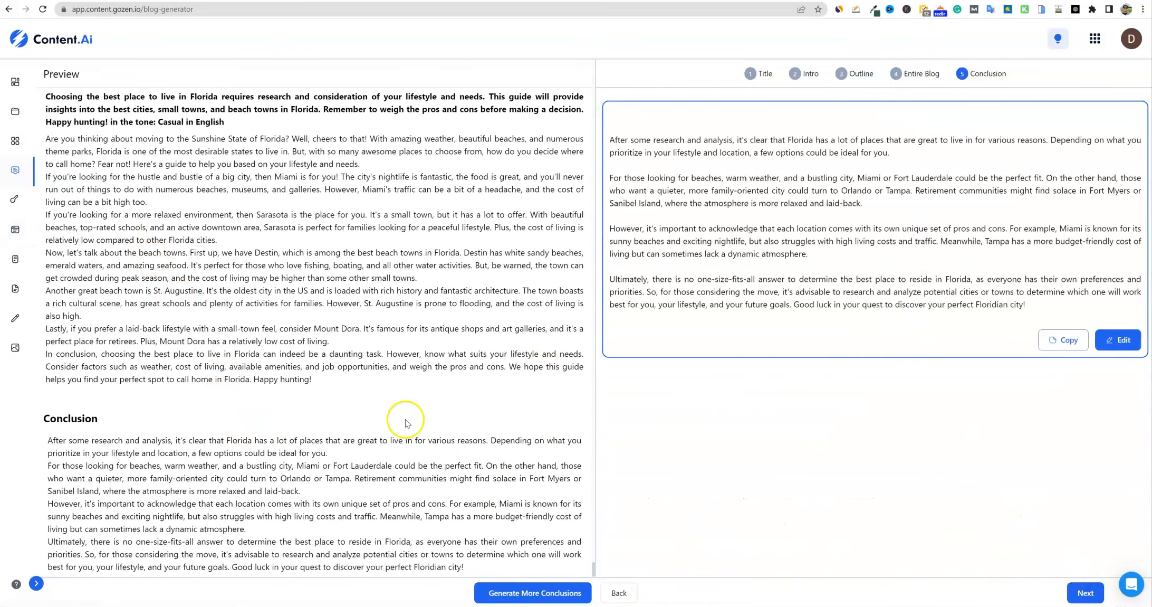
pyautogui.scroll(15, 406, 423)
pyautogui.scroll(10, 406, 422)
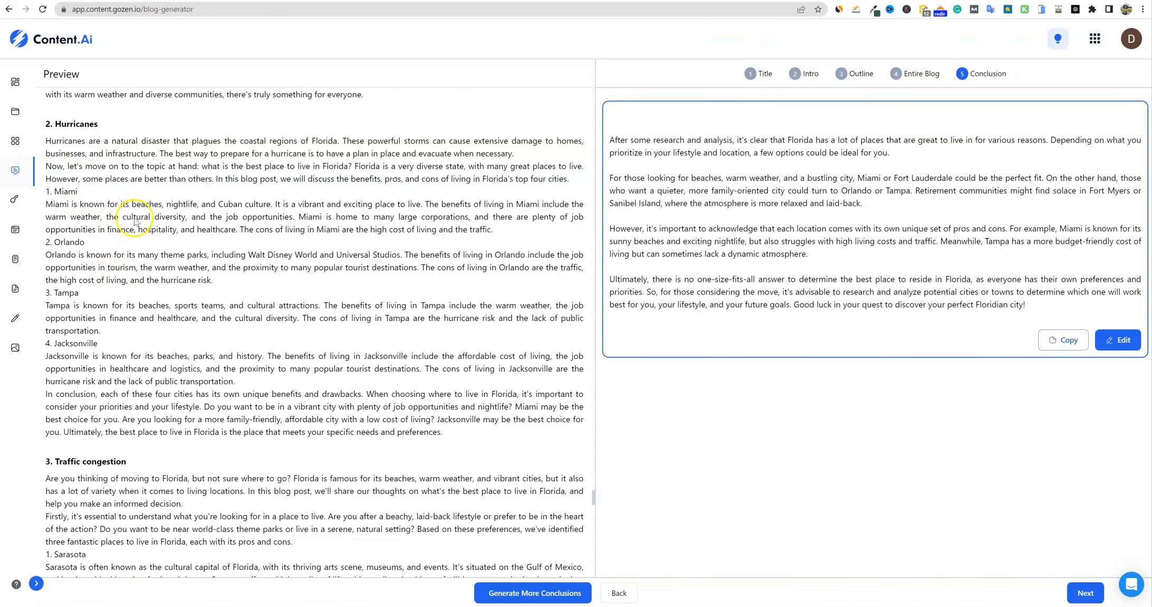
pyautogui.scroll(5, 224, 203)
pyautogui.moveTo(108, 143); pyautogui.dragTo(397, 239)
pyautogui.click(277, 265)
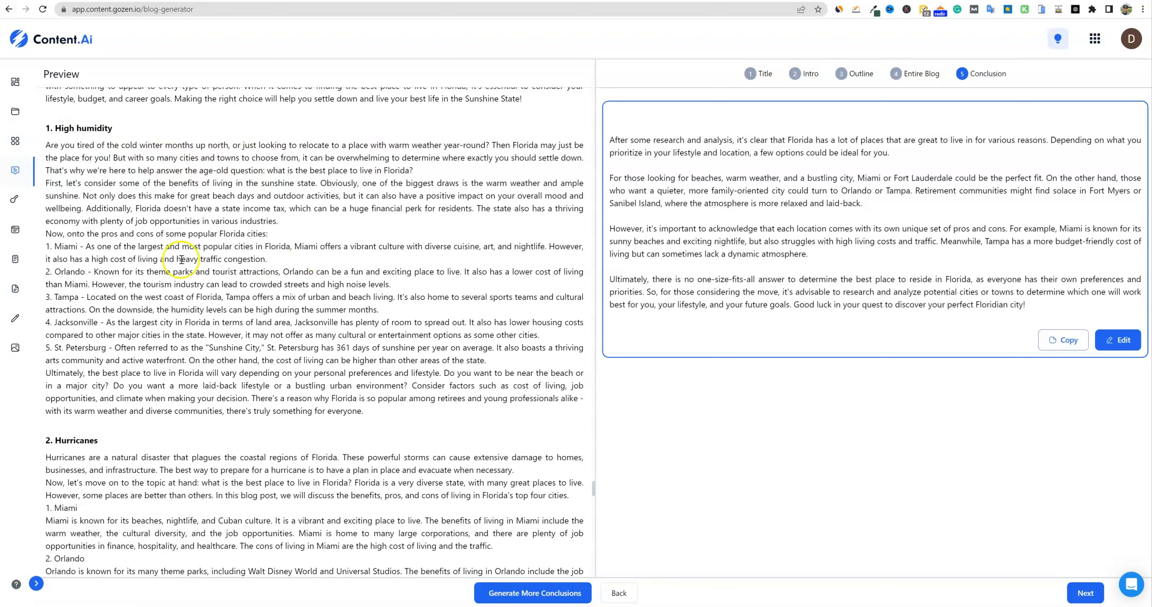
pyautogui.scroll(5, 159, 180)
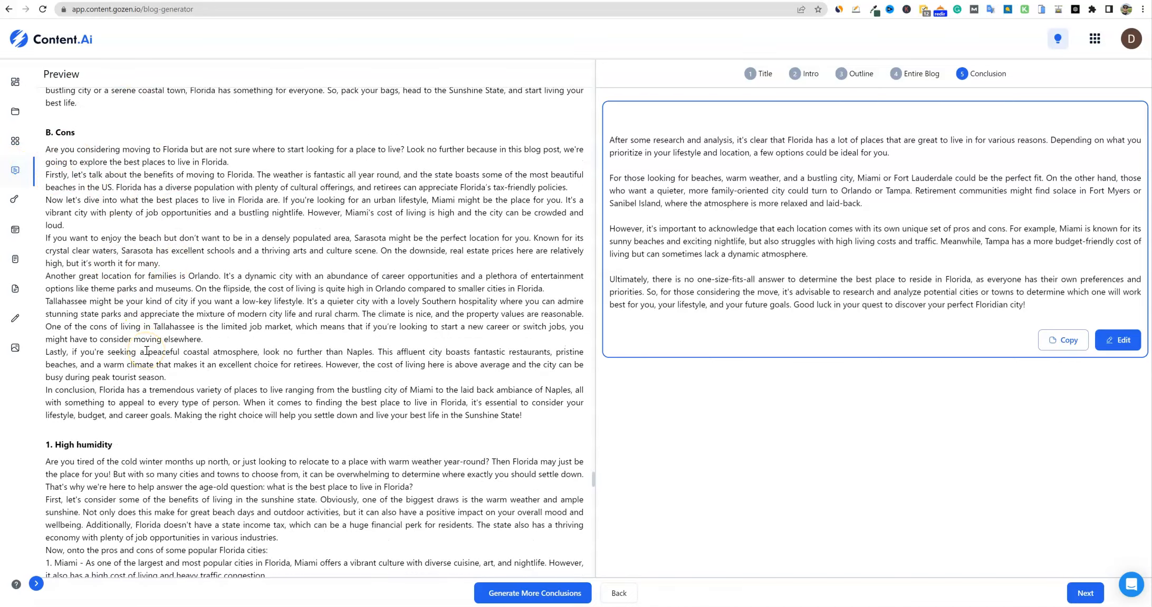
pyautogui.scroll(-5, 233, 365)
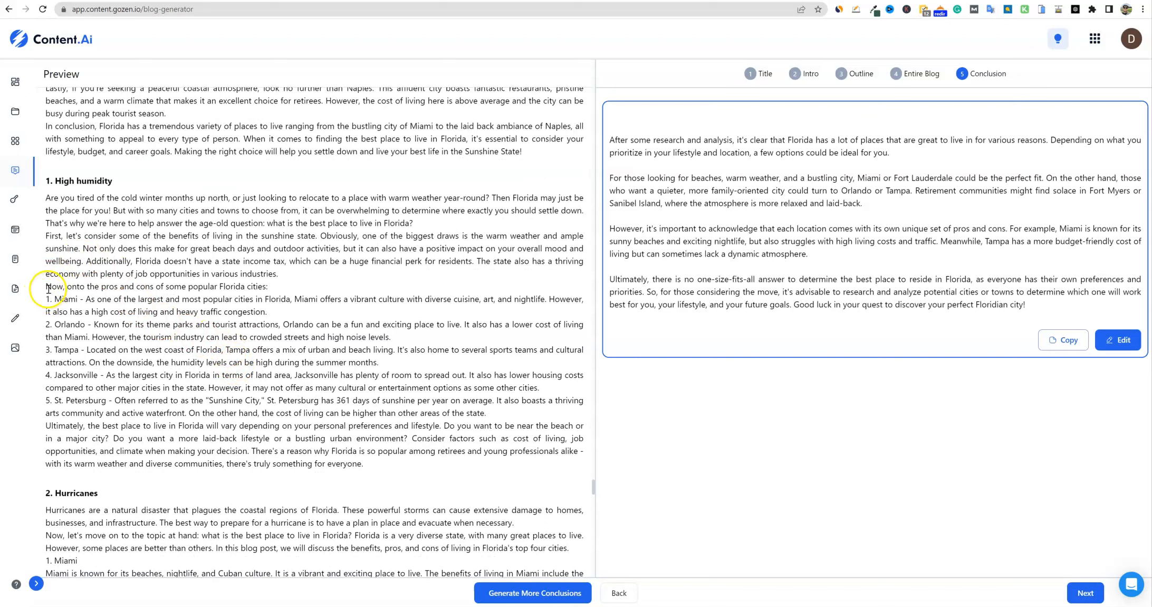
# Highlight the city pros and cons under High humidity and the top-four-cities sentence under Hurricanes to compare their content
pyautogui.moveTo(79, 287); pyautogui.dragTo(338, 458)
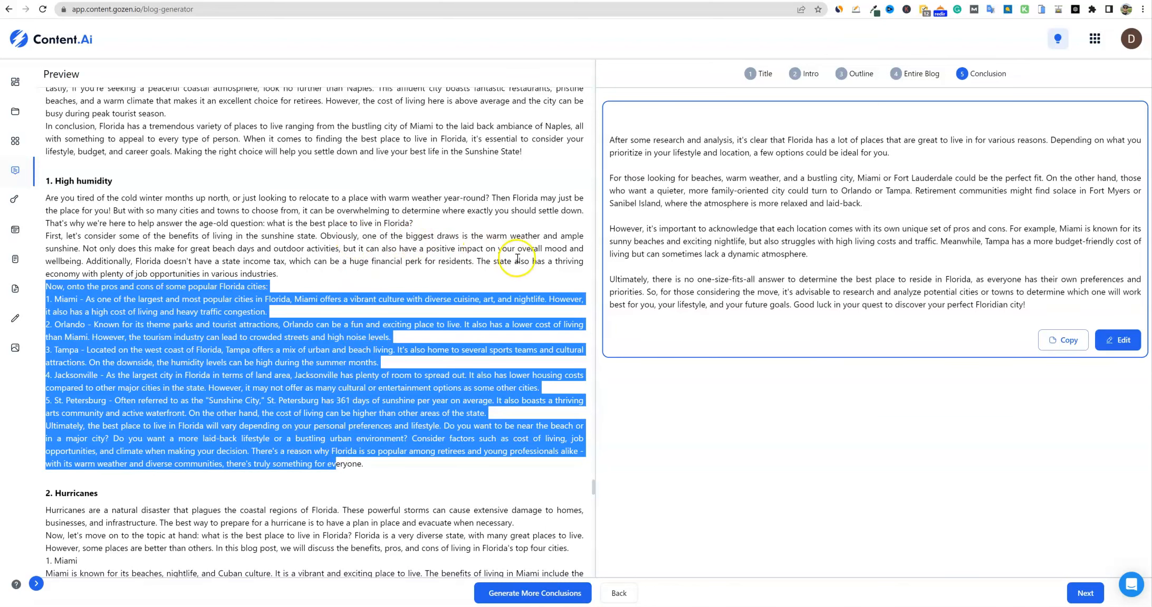
pyautogui.scroll(-4, 227, 423)
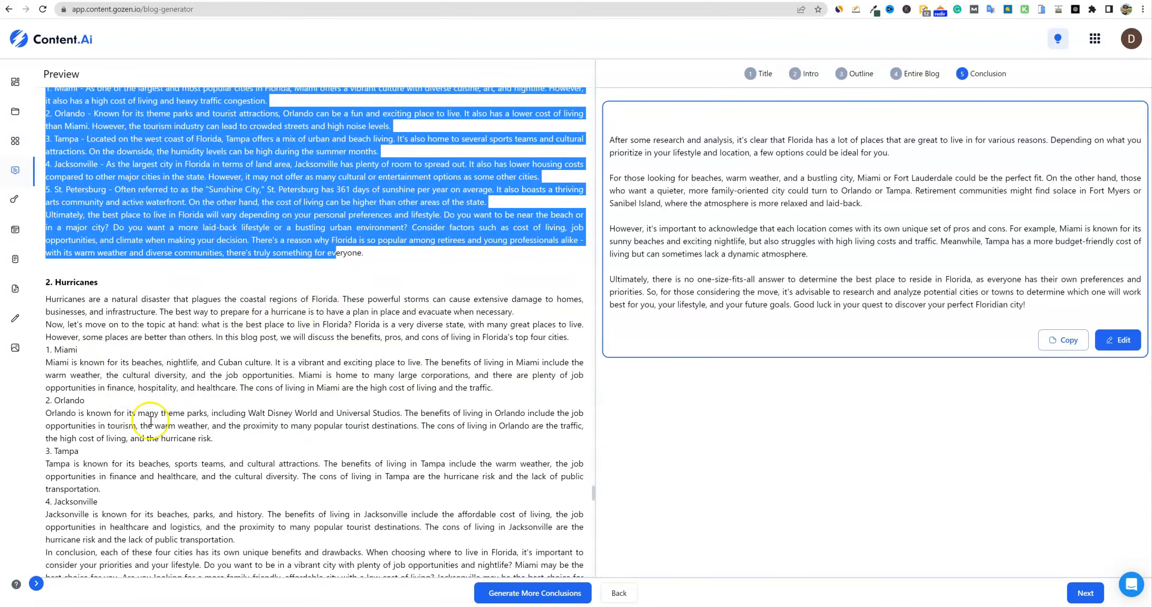
pyautogui.moveTo(95, 339); pyautogui.dragTo(142, 342)
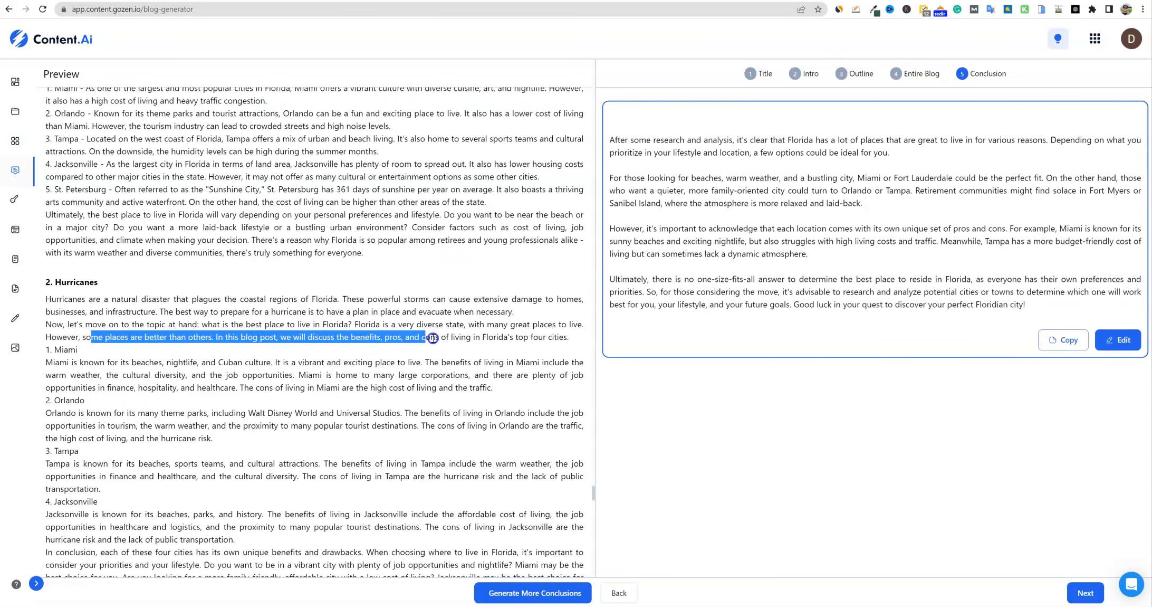
pyautogui.moveTo(432, 339); pyautogui.dragTo(533, 336)
pyautogui.click(156, 311)
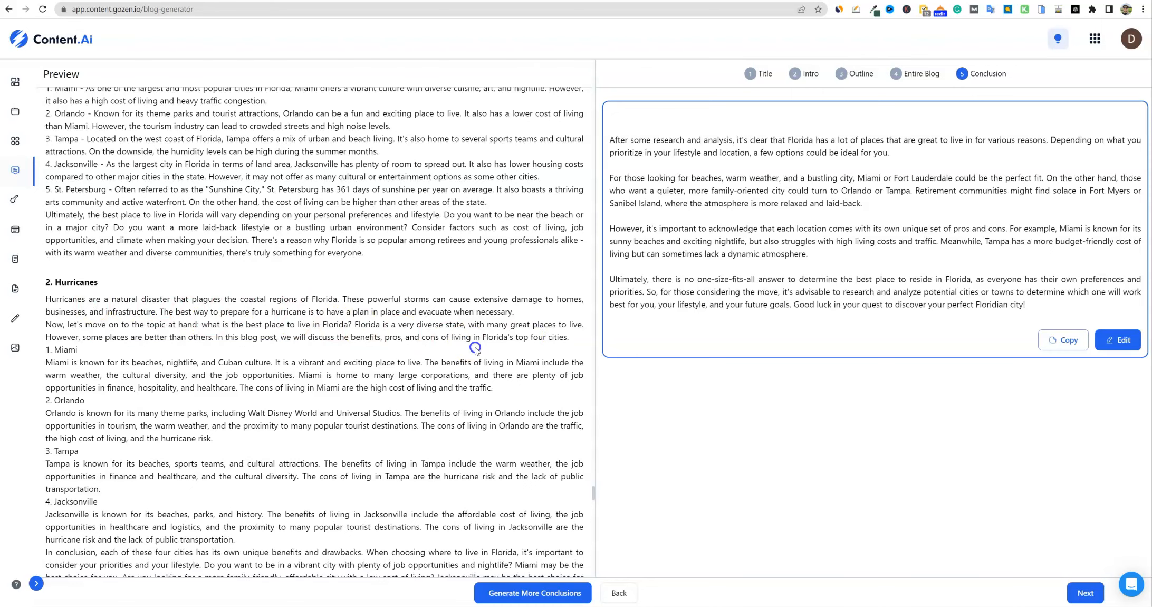
pyautogui.moveTo(298, 326); pyautogui.dragTo(383, 434)
# Skim the remaining sections of the blog preview and advance to the final document editor
pyautogui.scroll(-20, 372, 460)
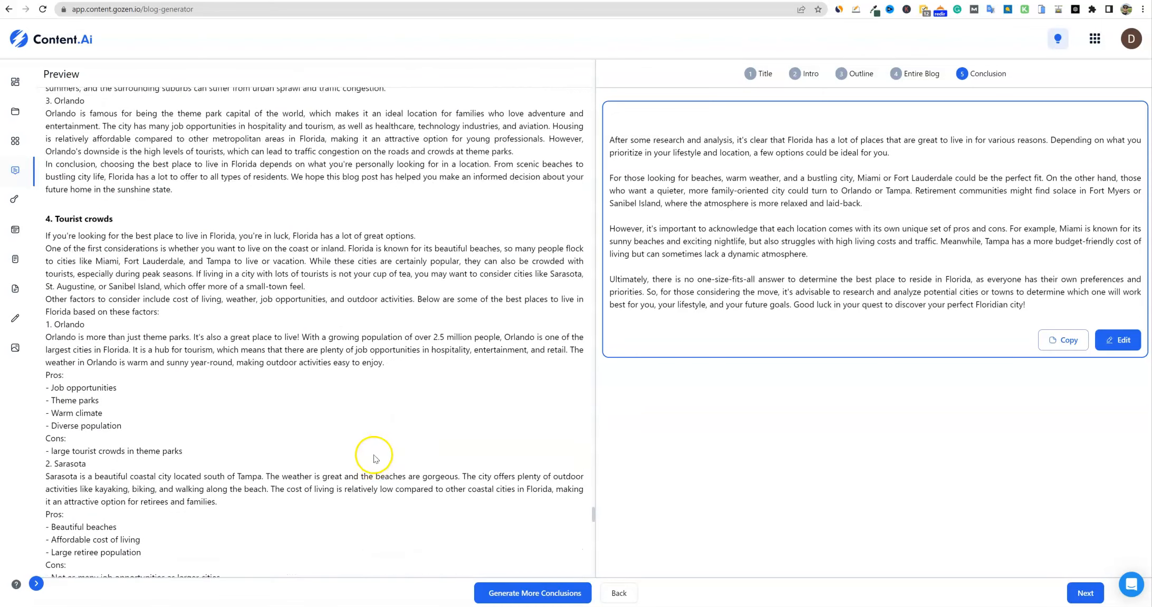
pyautogui.scroll(-15, 377, 454)
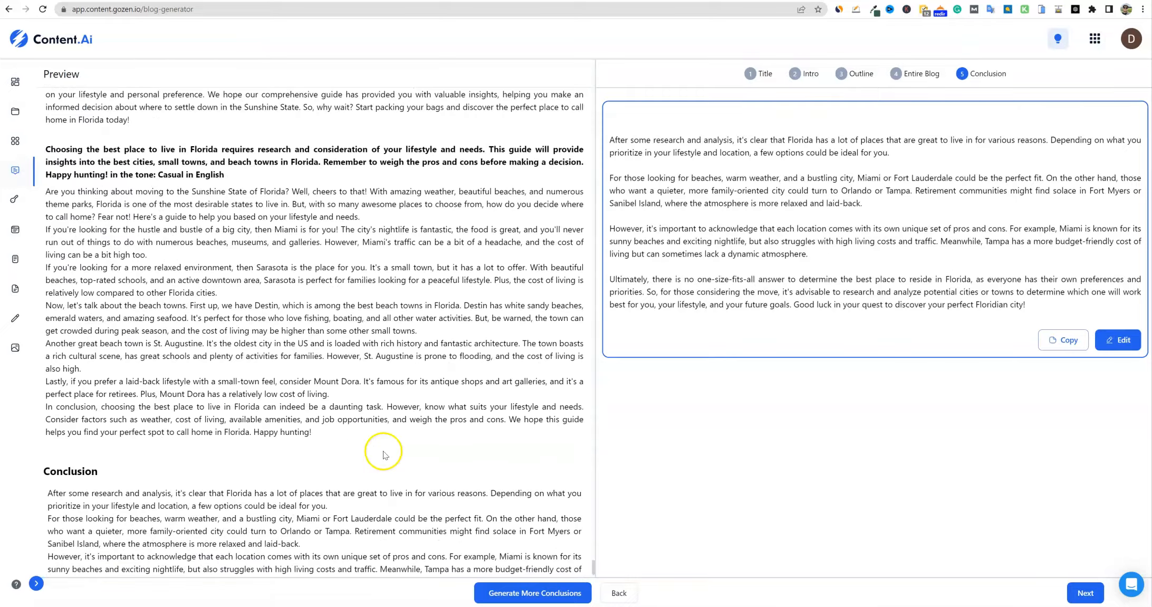
pyautogui.scroll(20, 382, 460)
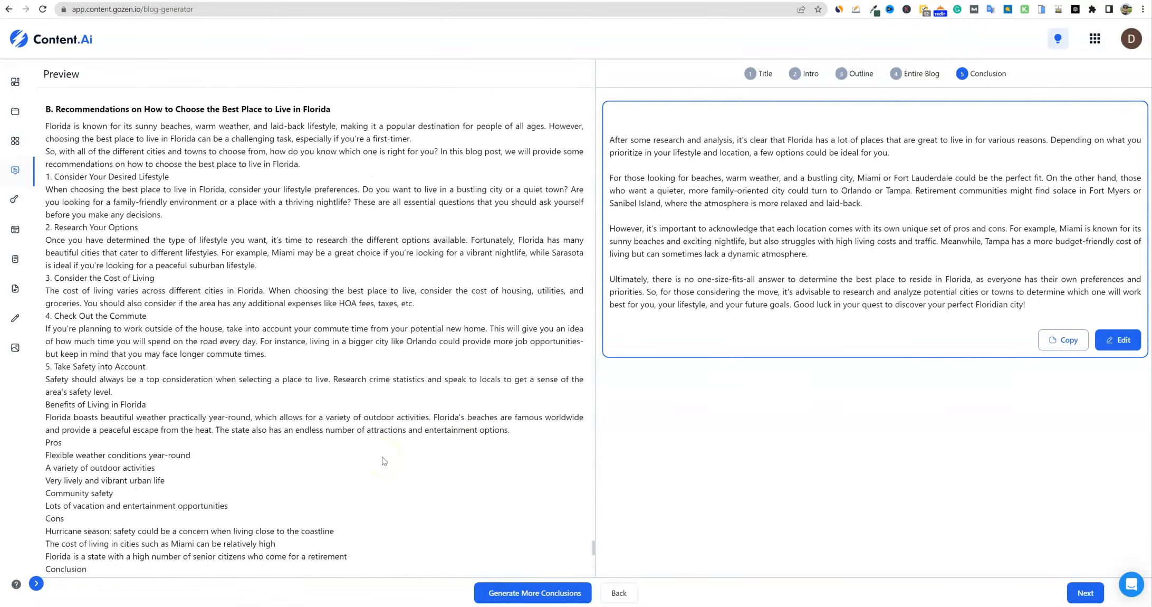
pyautogui.scroll(15, 383, 461)
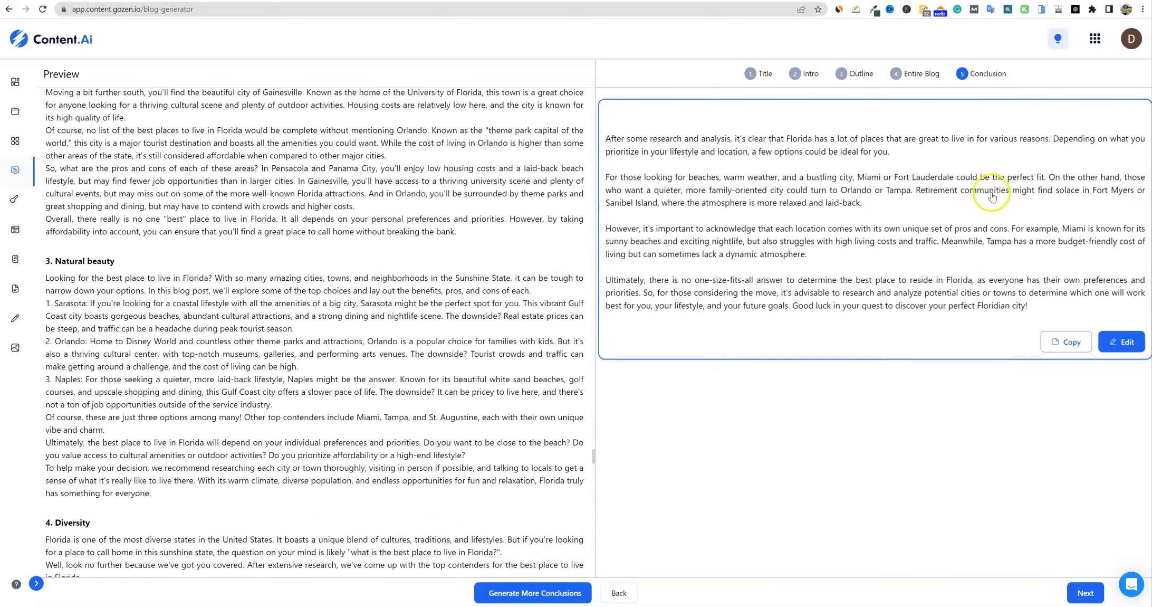
pyautogui.click(1080, 594)
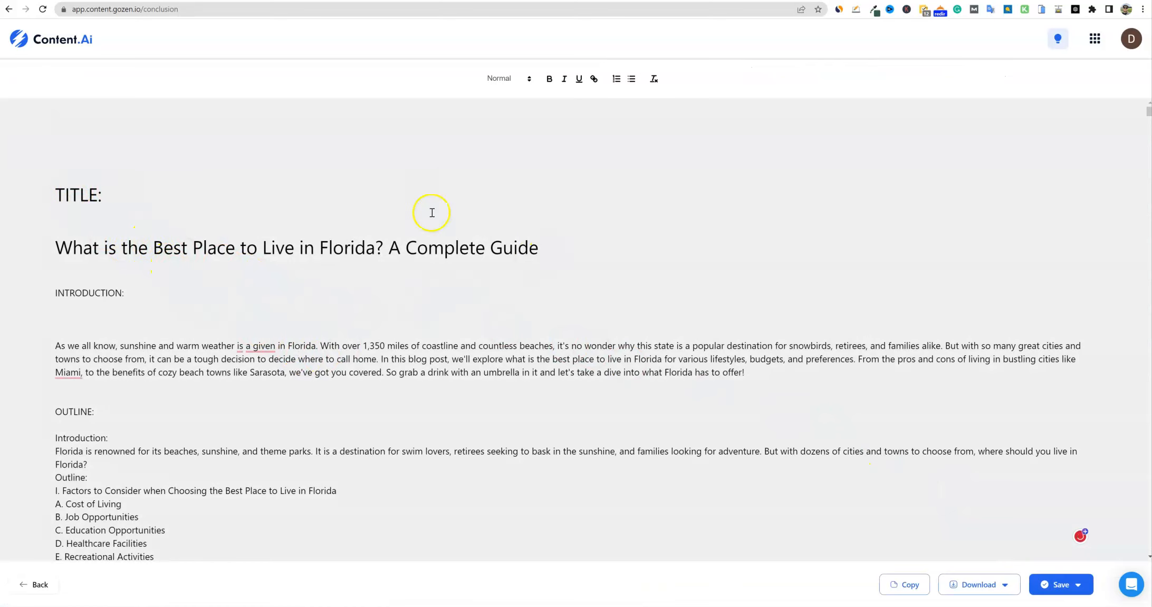
# Check the available text styles and highlight the outline from "Factors to Consider" to "Tourist crowds"
pyautogui.click(506, 79)
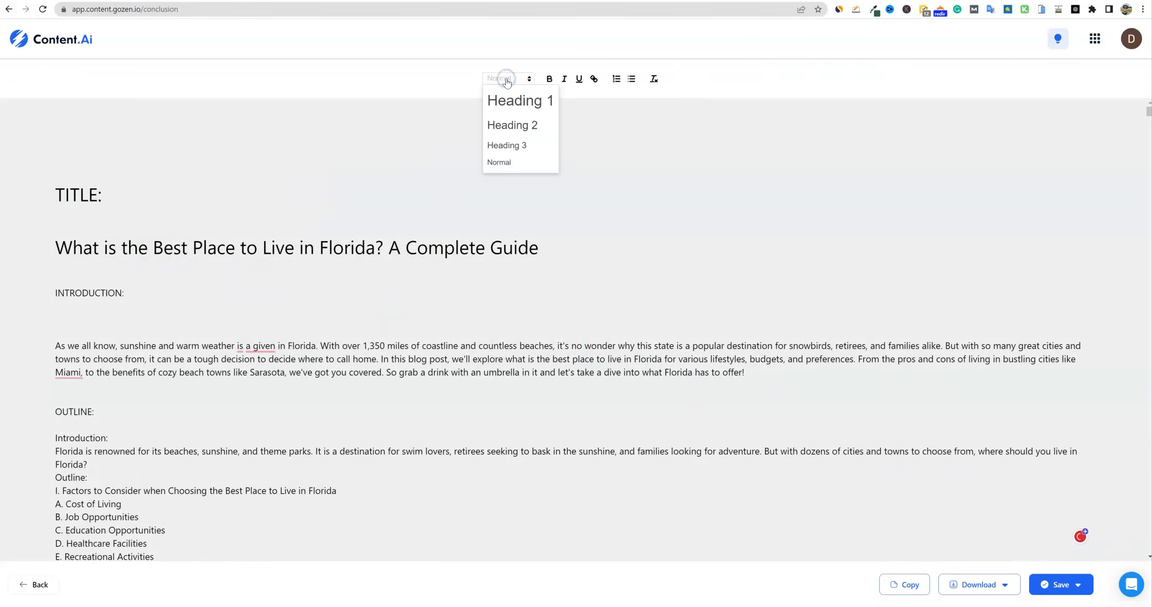
pyautogui.click(512, 79)
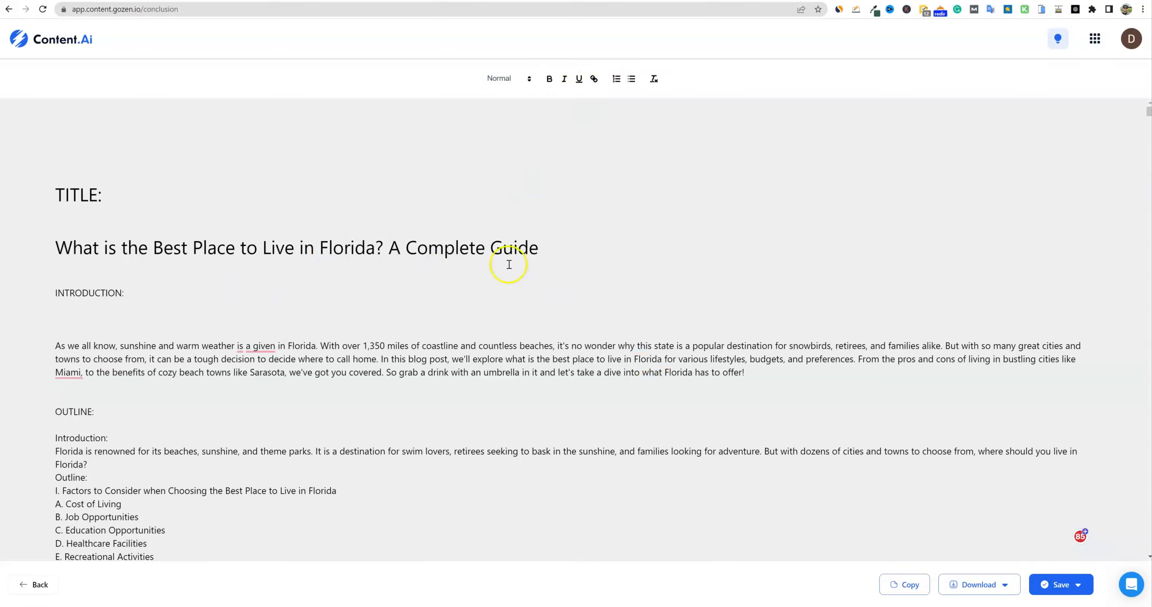
pyautogui.scroll(-7, 426, 386)
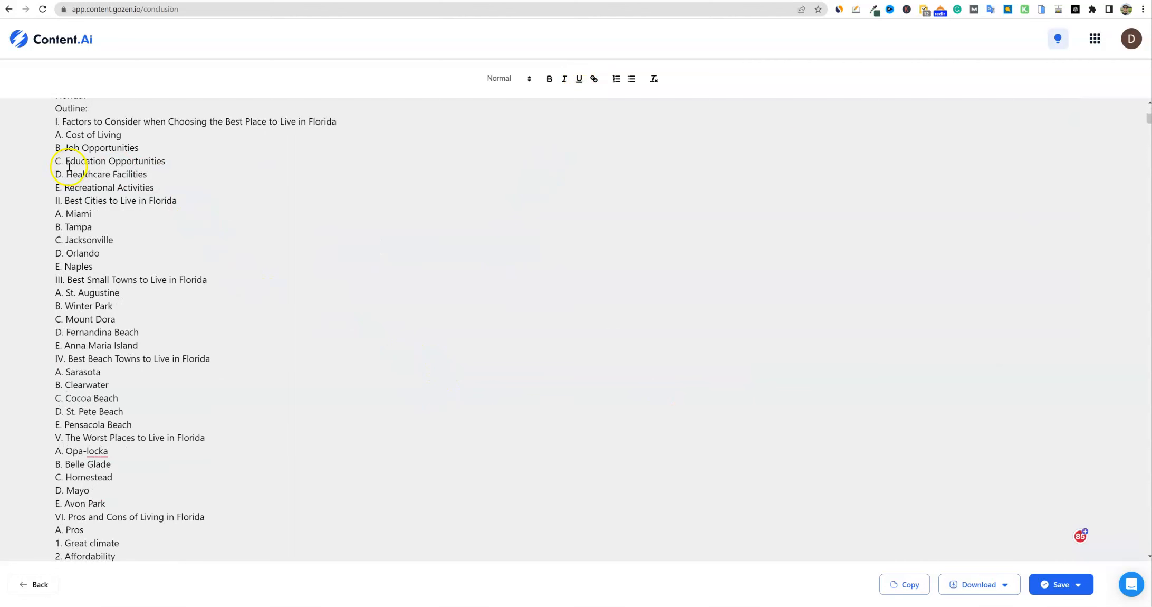
pyautogui.scroll(1, 69, 166)
pyautogui.moveTo(51, 122); pyautogui.dragTo(244, 454)
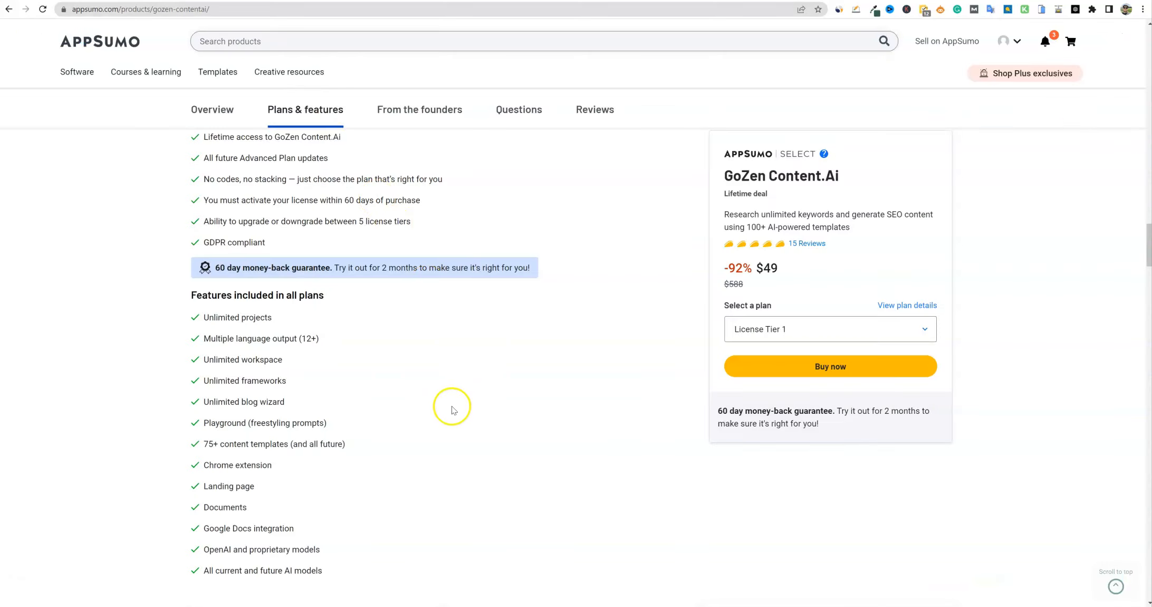
# Examine the License Tier 1 and License Tier 2 pricing and allowances on the AppSumo page for GoZen Content.Ai
pyautogui.scroll(-5, 404, 421)
pyautogui.scroll(1, 405, 424)
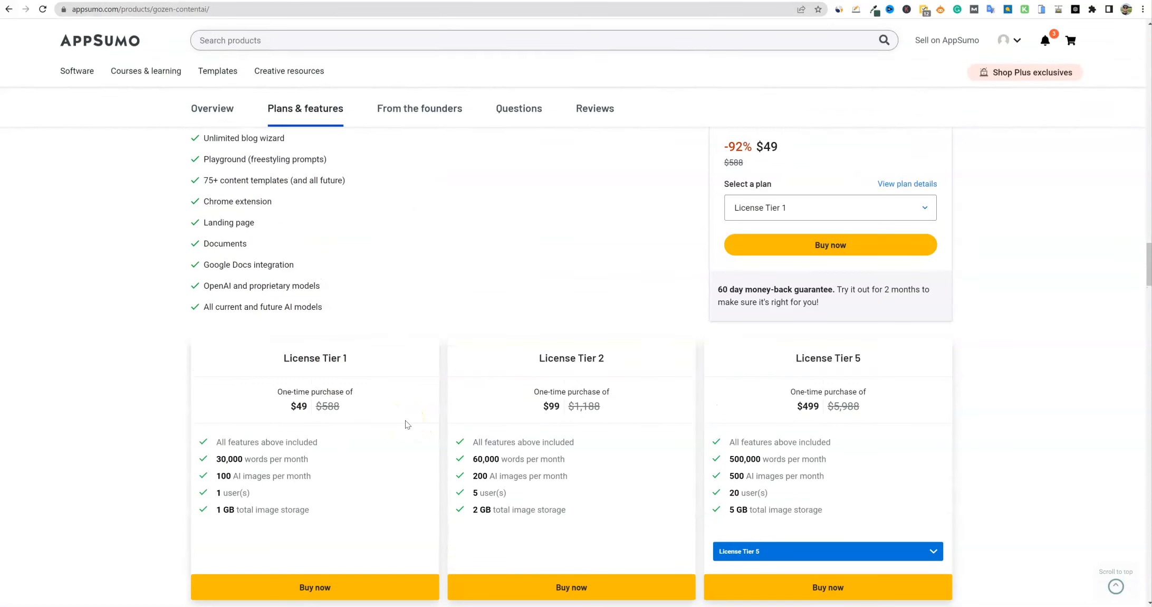
pyautogui.scroll(-2, 405, 424)
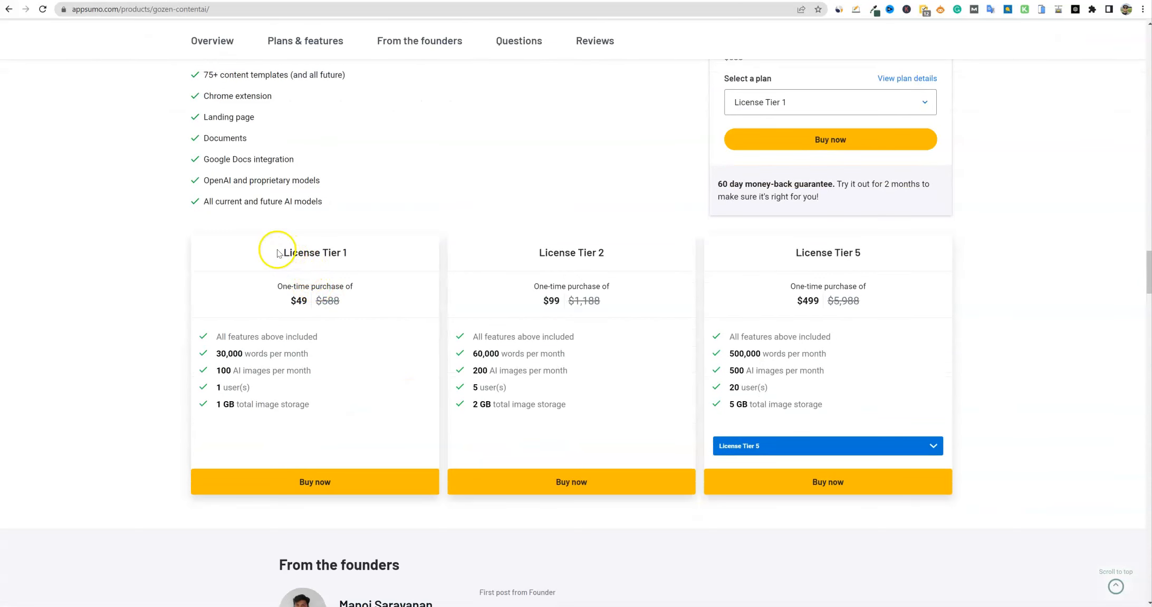
pyautogui.moveTo(278, 250); pyautogui.dragTo(362, 412)
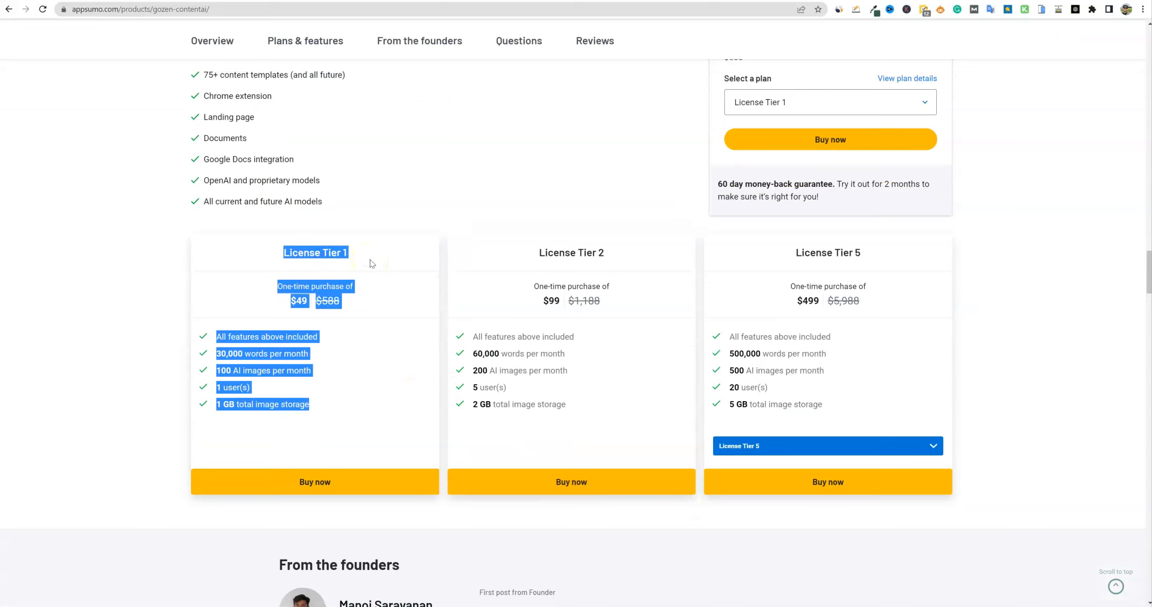
pyautogui.click(321, 233)
pyautogui.moveTo(283, 250); pyautogui.dragTo(372, 415)
pyautogui.click(391, 255)
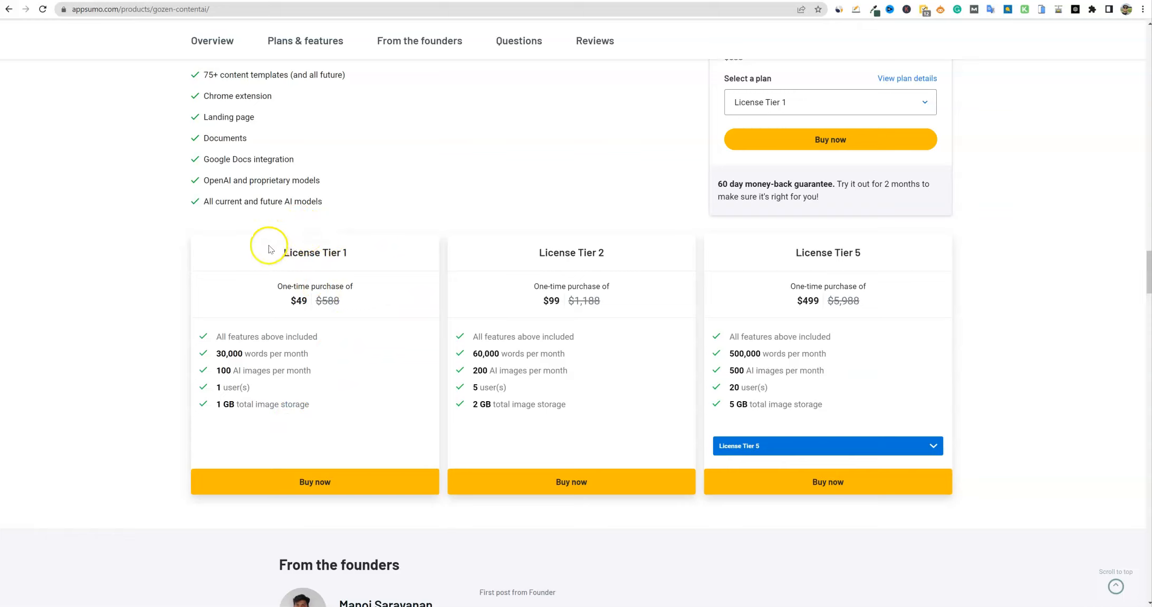
pyautogui.moveTo(277, 250); pyautogui.dragTo(335, 414)
pyautogui.click(549, 255)
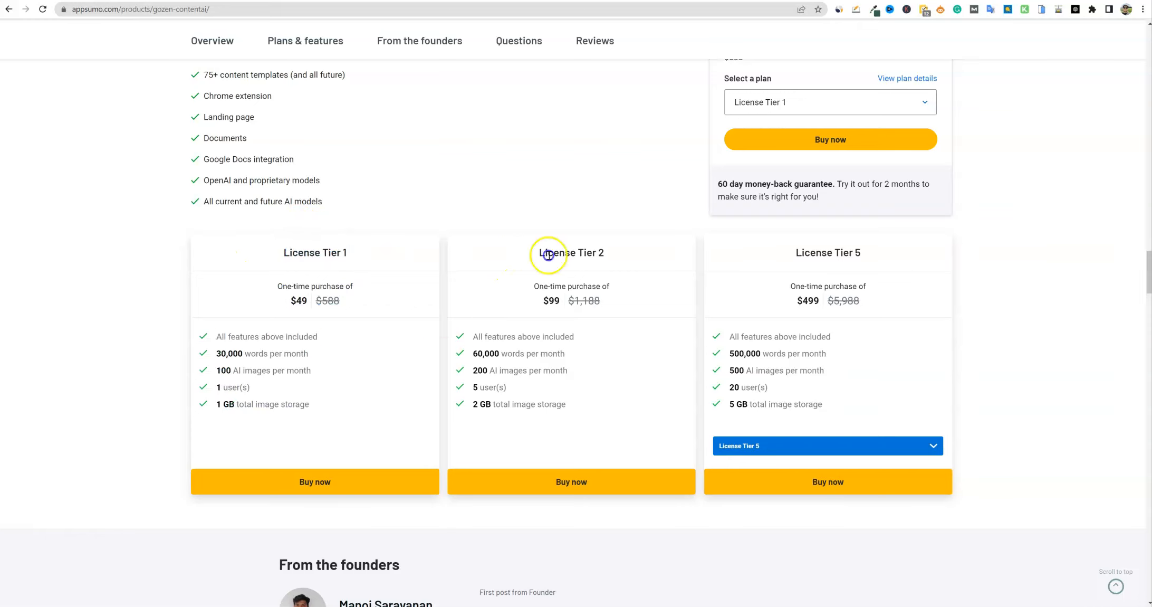
pyautogui.moveTo(549, 255); pyautogui.dragTo(611, 426)
pyautogui.scroll(3, 633, 184)
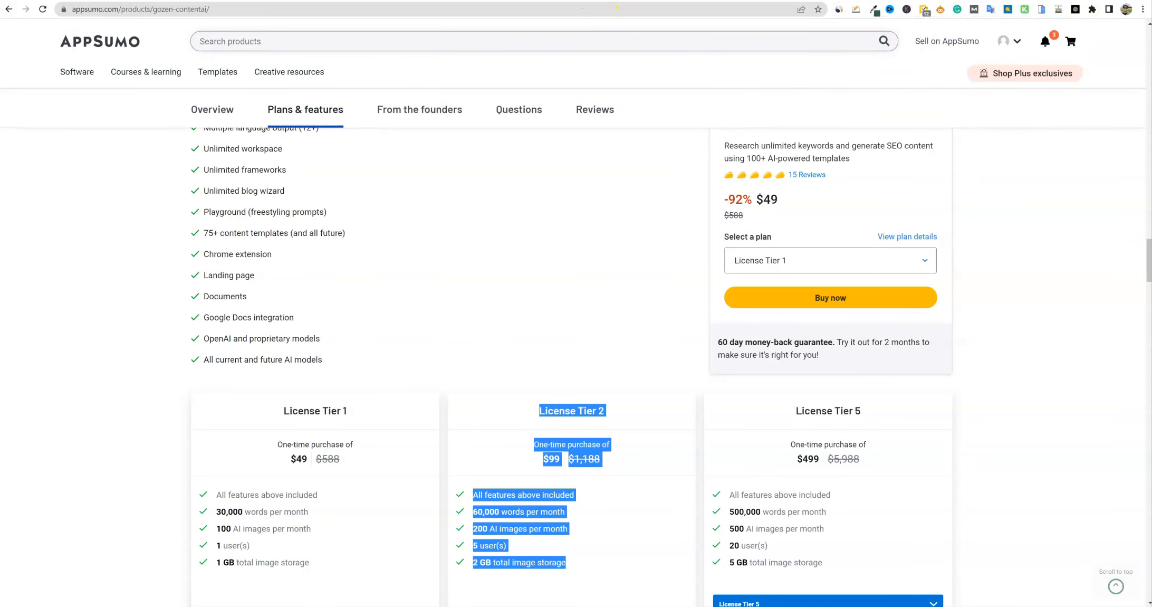
# Switch back to Content.Ai, highlight the whole outline from its Introduction to "Happy hunting!", and review the start of the outline brief
pyautogui.hotkey('ctrl', 'Tab')
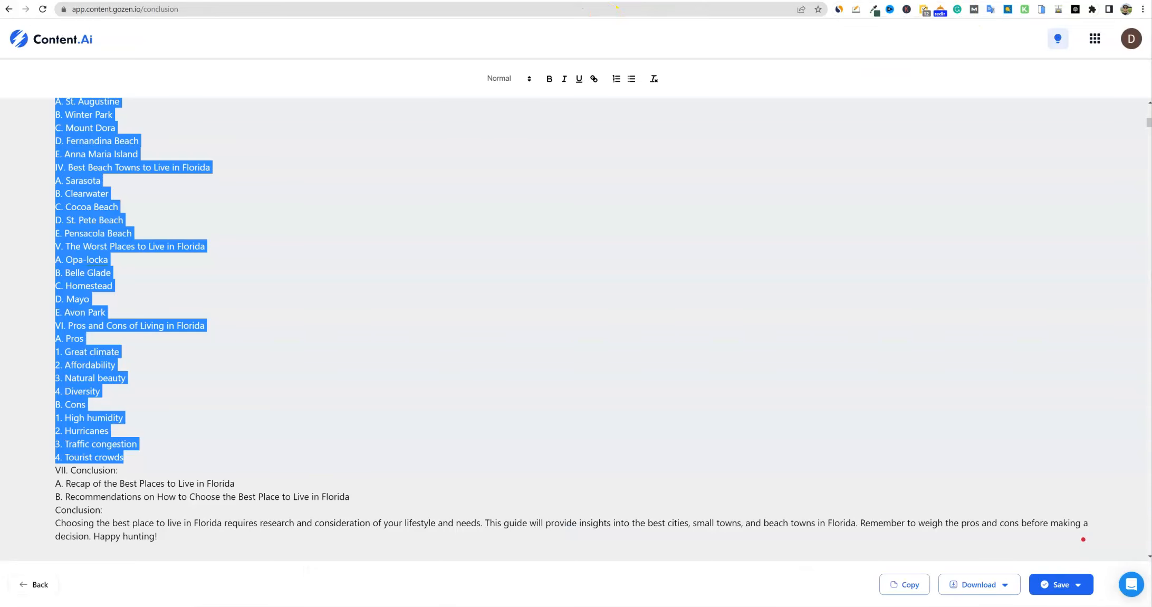
pyautogui.click(211, 421)
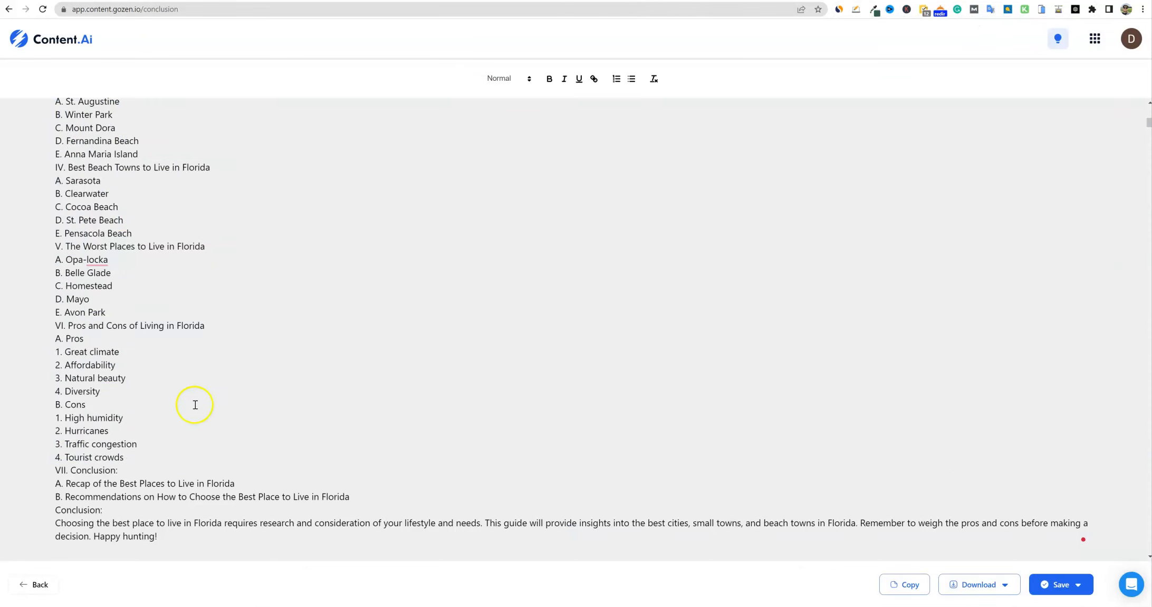
pyautogui.moveTo(177, 540); pyautogui.dragTo(51, 275)
pyautogui.scroll(-2, 190, 378)
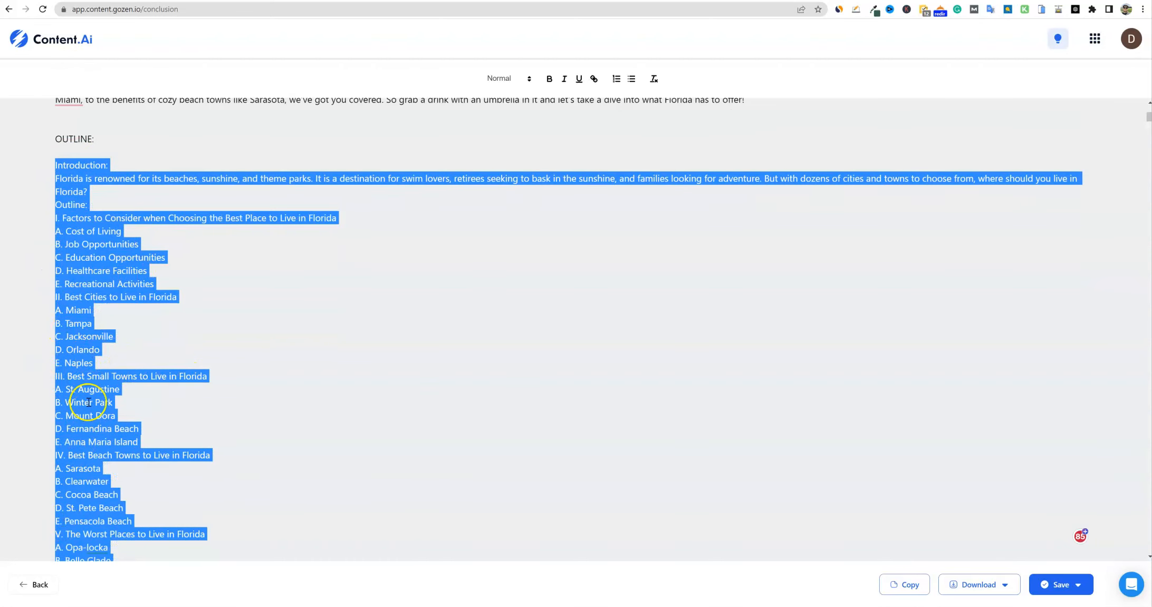
pyautogui.scroll(-12, 577, 422)
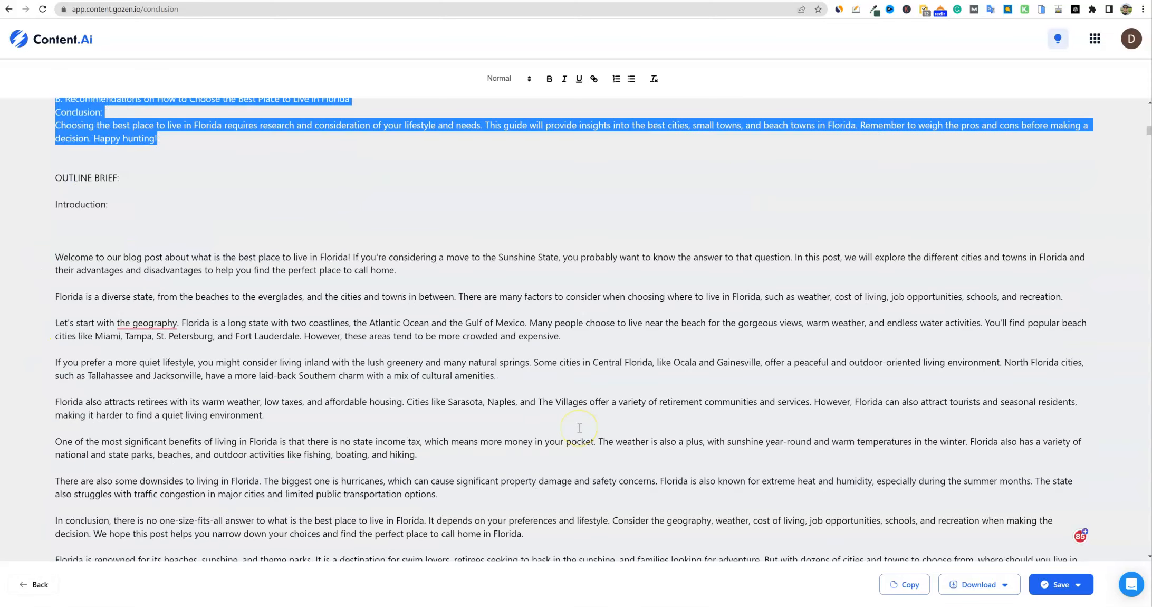
pyautogui.scroll(-3, 140, 220)
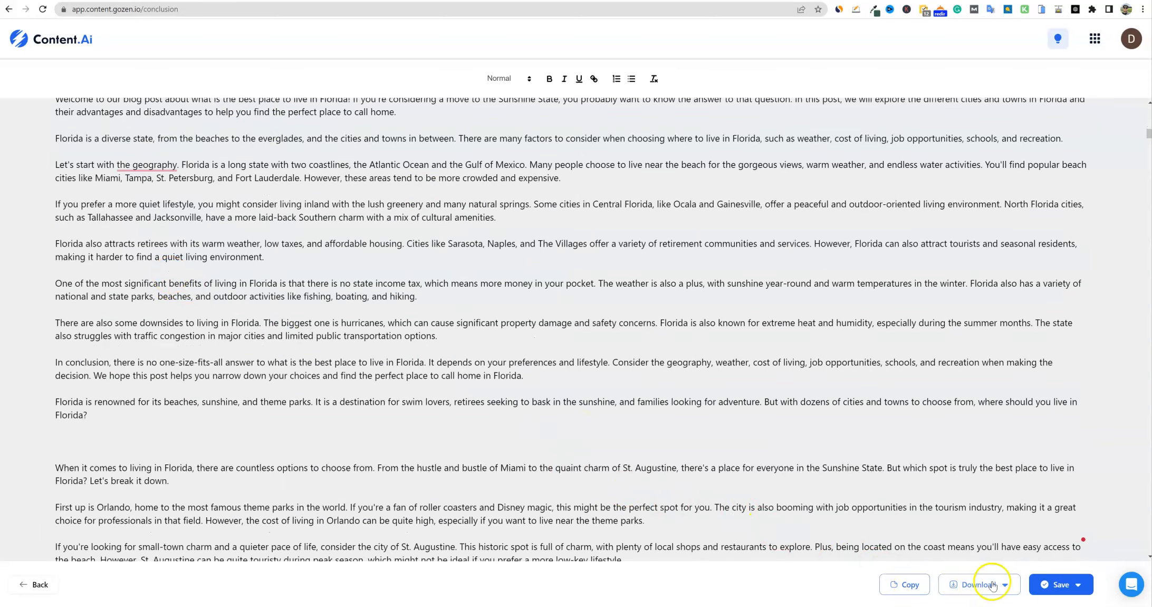
# Check the save and download options for the blog post, and copy its full content
pyautogui.click(1078, 586)
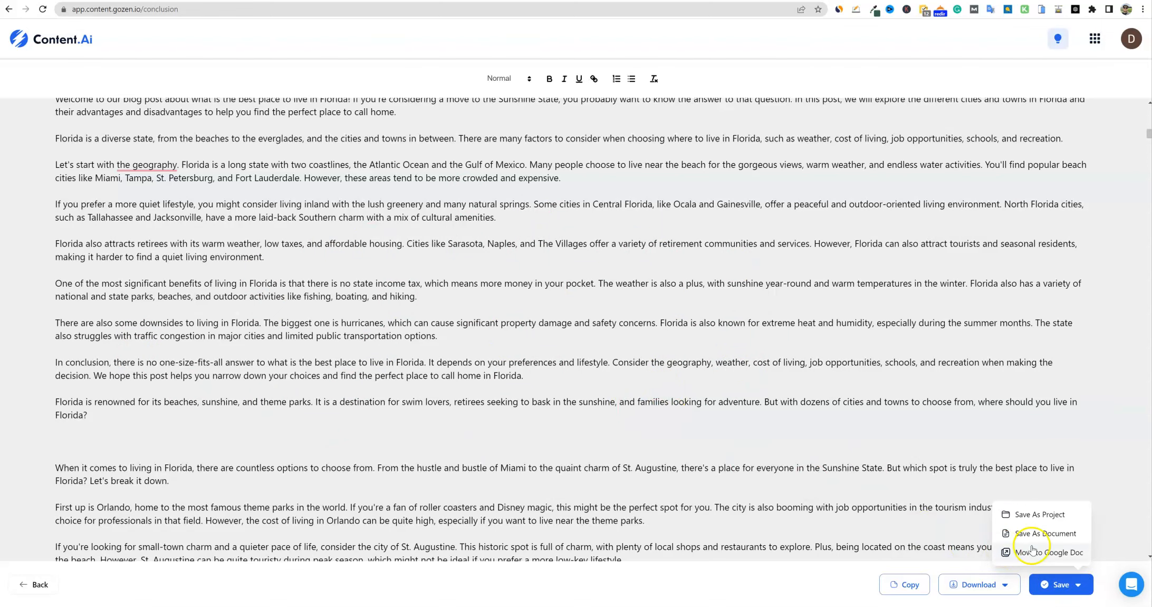
pyautogui.scroll(1, 140, 241)
pyautogui.scroll(-2, 298, 265)
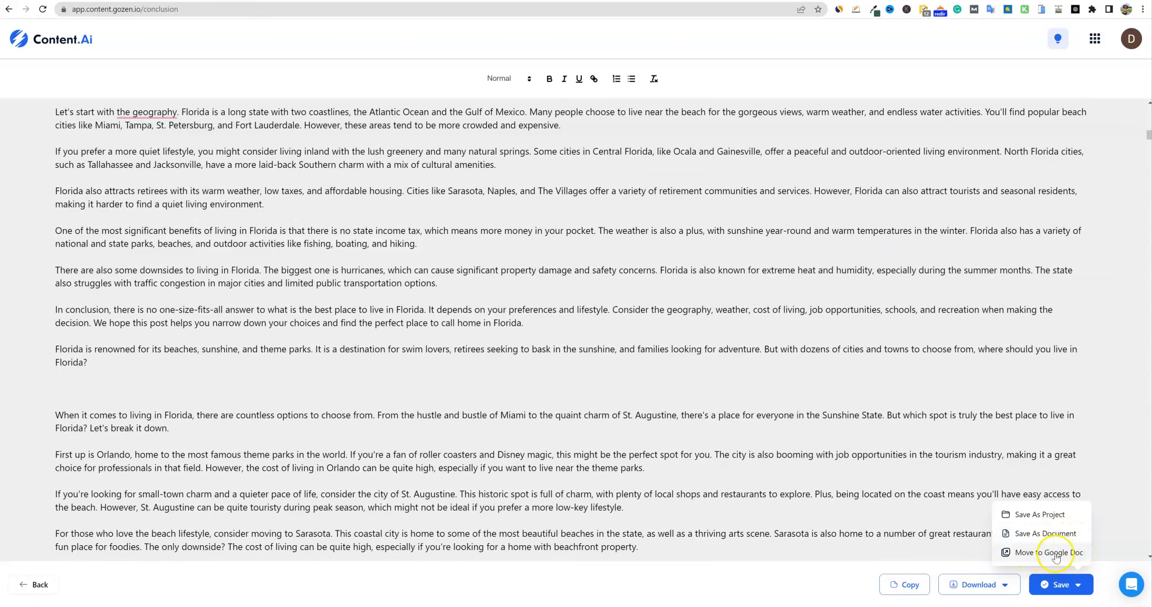
pyautogui.click(1006, 586)
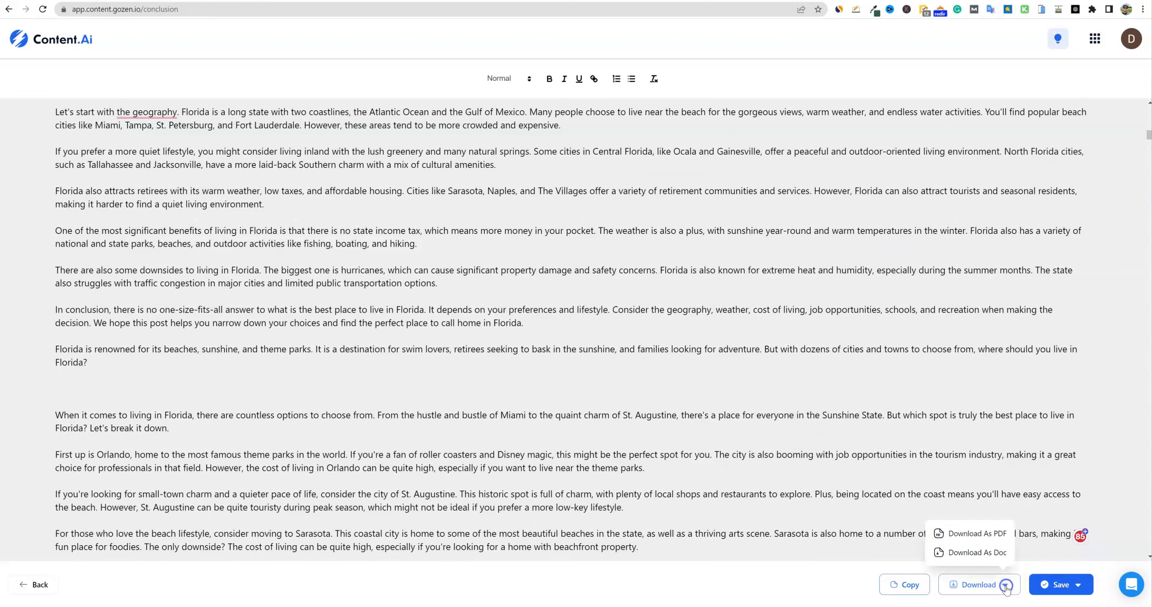
pyautogui.click(901, 586)
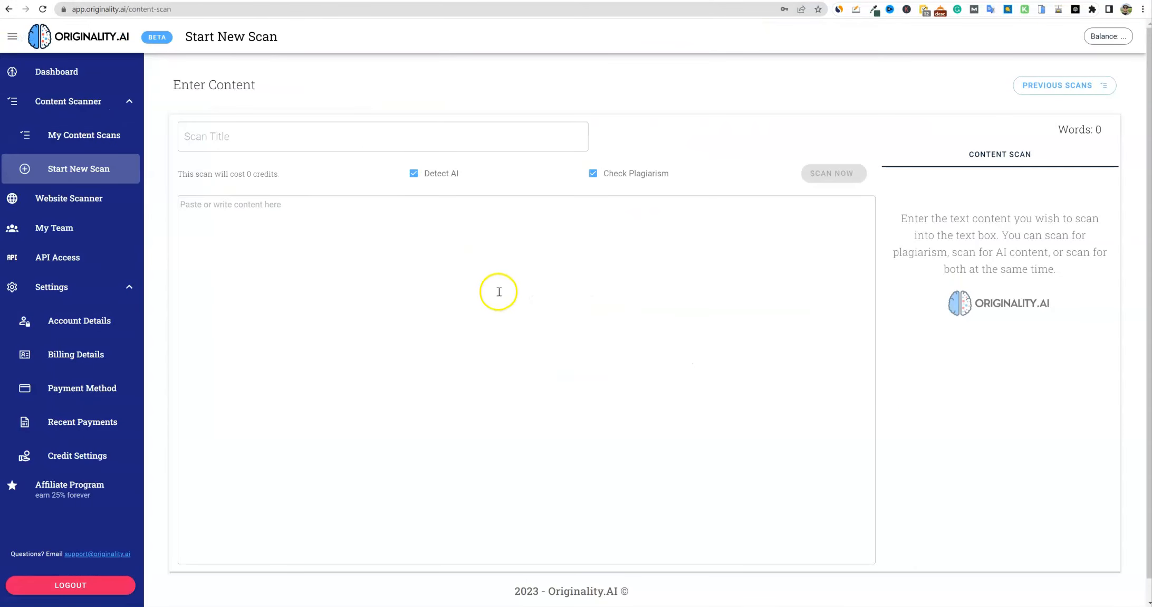
# Paste the copied full blog post as the content of the new Originality.AI scan and highlight the text
pyautogui.click(360, 250)
pyautogui.hotkey('ctrl', 'v')
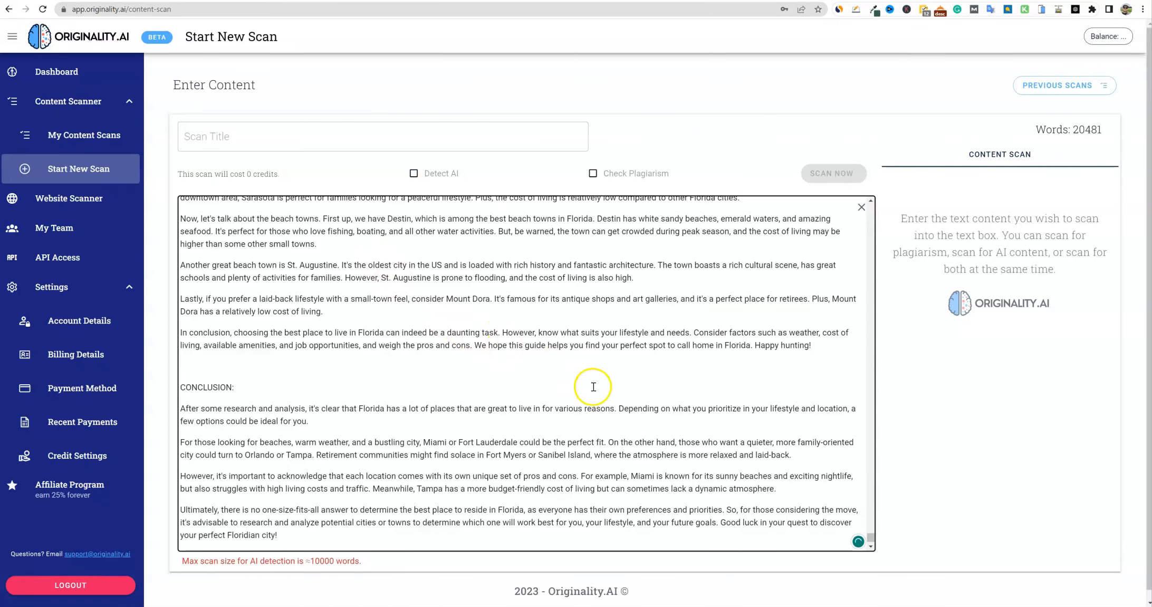
pyautogui.scroll(-2, 592, 386)
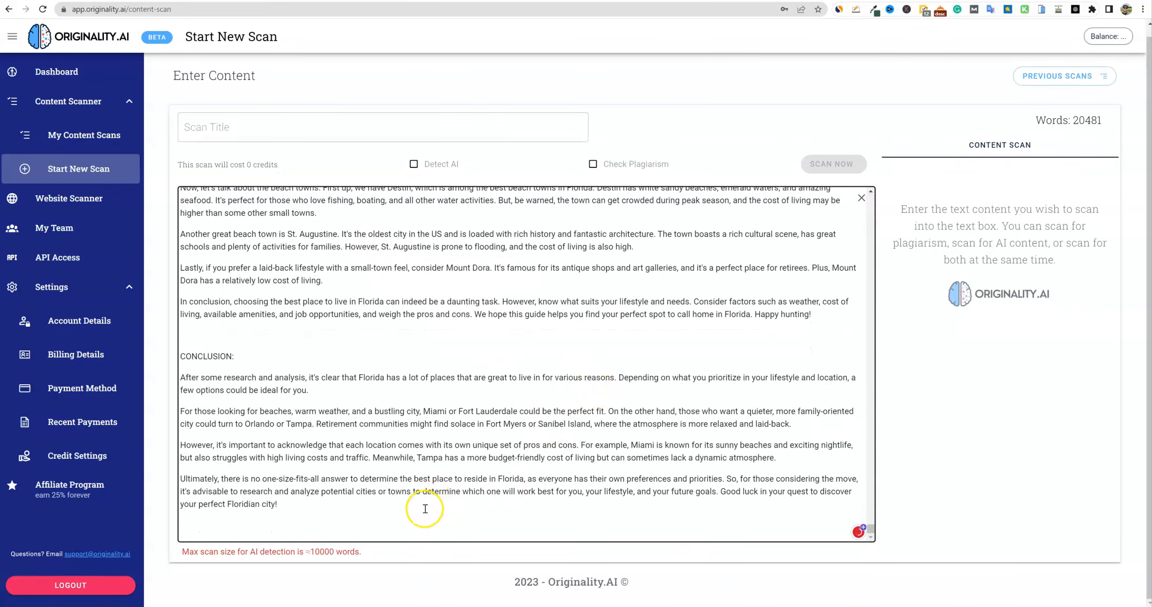
pyautogui.moveTo(415, 525); pyautogui.dragTo(97, 11)
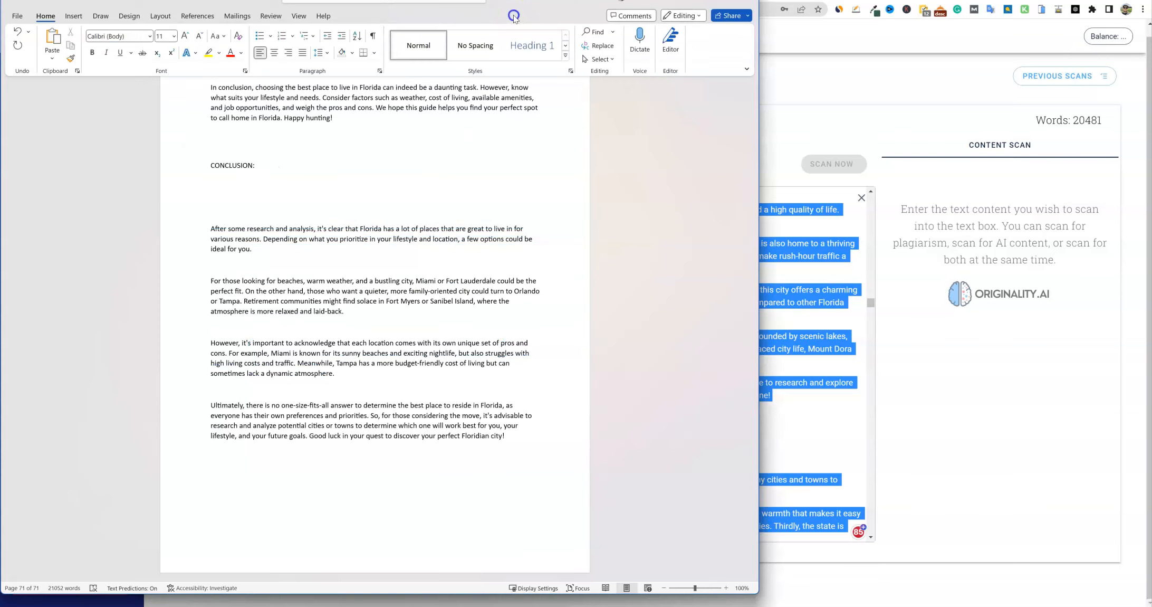
# Review the blog post in the Word document from its conclusion back to its title, and return to the browser
pyautogui.moveTo(513, 15); pyautogui.dragTo(581, 25)
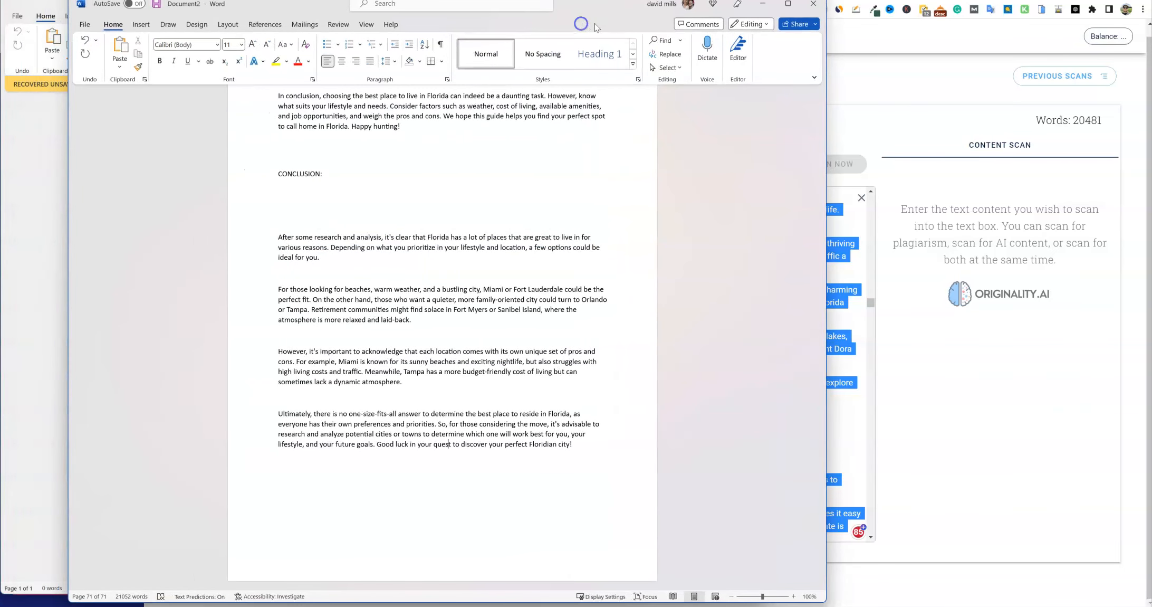
pyautogui.scroll(5, 586, 427)
pyautogui.moveTo(822, 575); pyautogui.dragTo(765, 73)
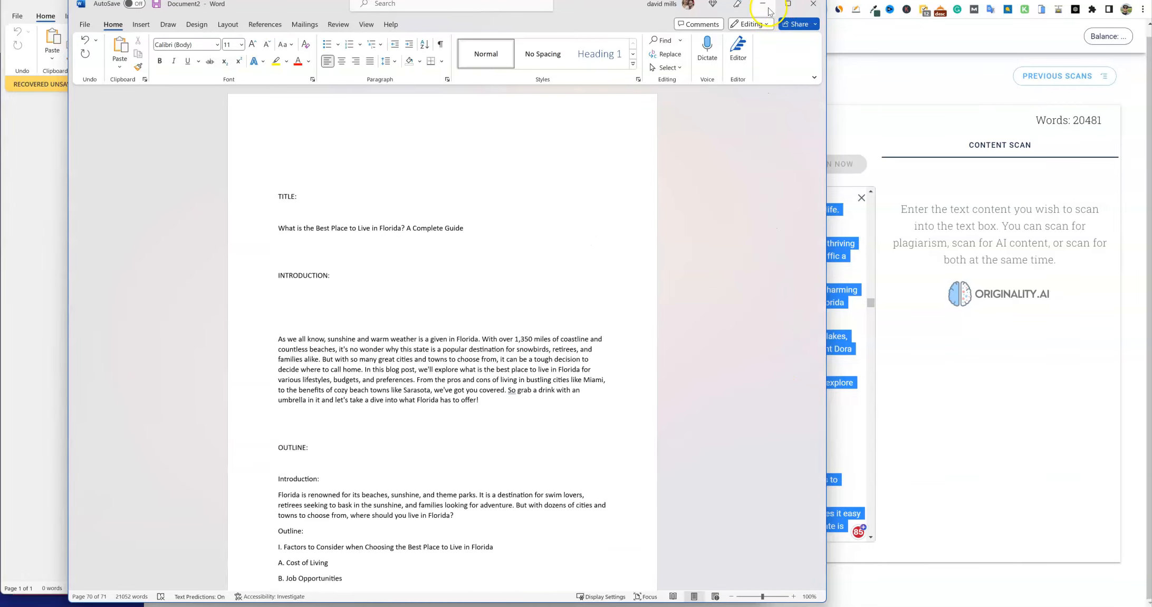
pyautogui.click(763, 11)
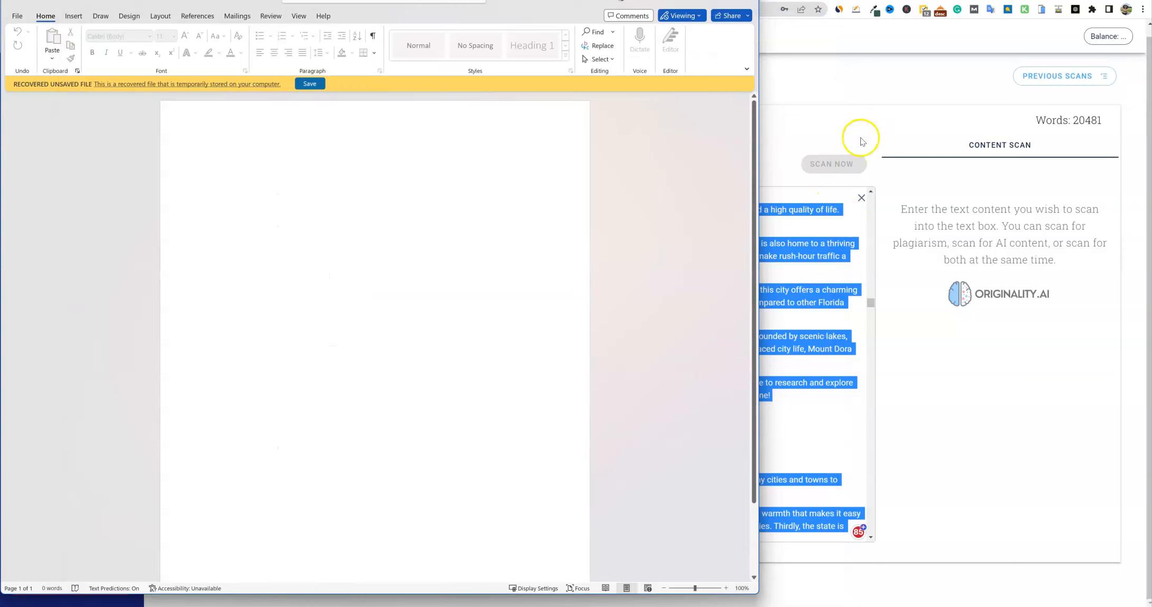
pyautogui.click(870, 102)
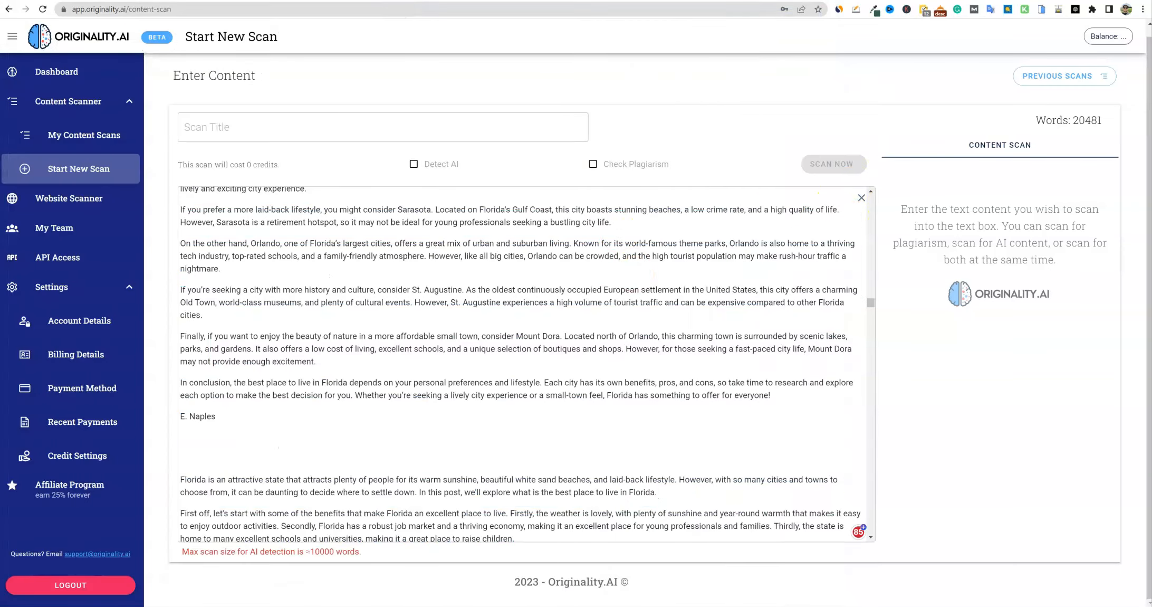
# Switch to Content.Ai, open the blog generator and enter "how to make money on youtube in 2023" as the product name
pyautogui.click(372, 1)
pyautogui.scroll(10, 396, 386)
pyautogui.scroll(10, 392, 385)
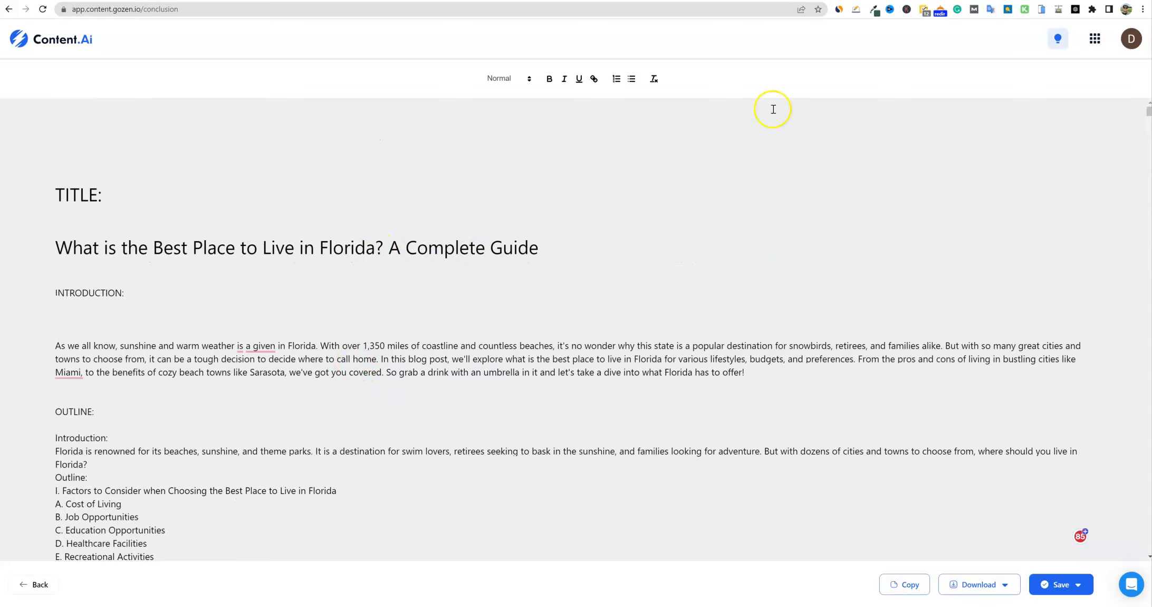
pyautogui.click(91, 44)
pyautogui.click(208, 107)
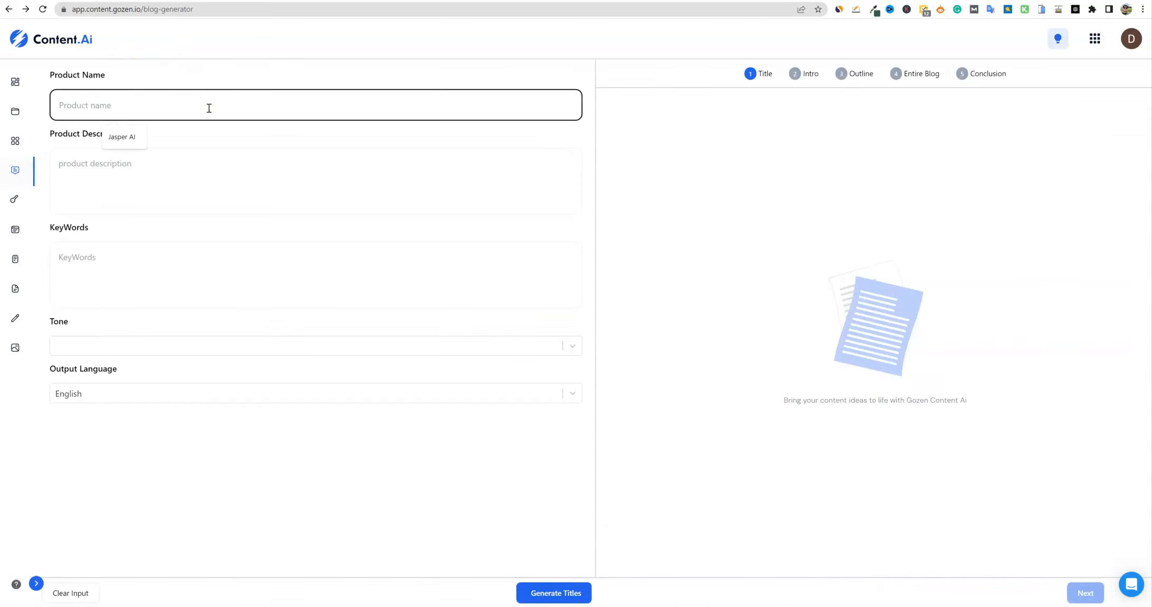
pyautogui.write('how to make money on youtube in')
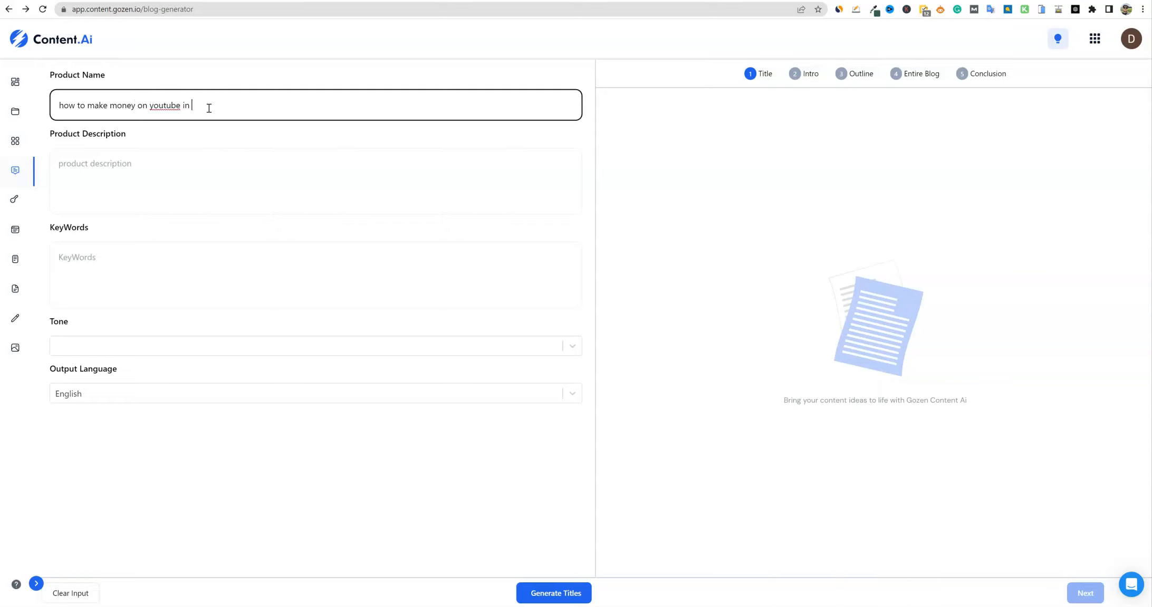
# Copy the product name into both the product description and the keywords
pyautogui.moveTo(223, 110); pyautogui.dragTo(26, 103)
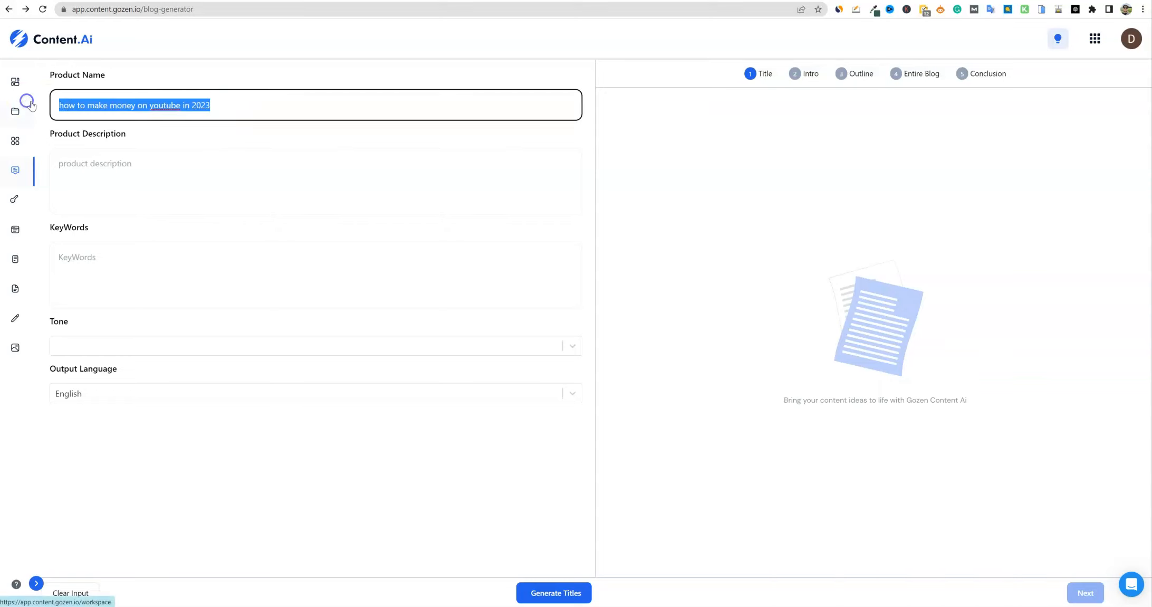
pyautogui.click(96, 179)
pyautogui.hotkey('ctrl', 'v')
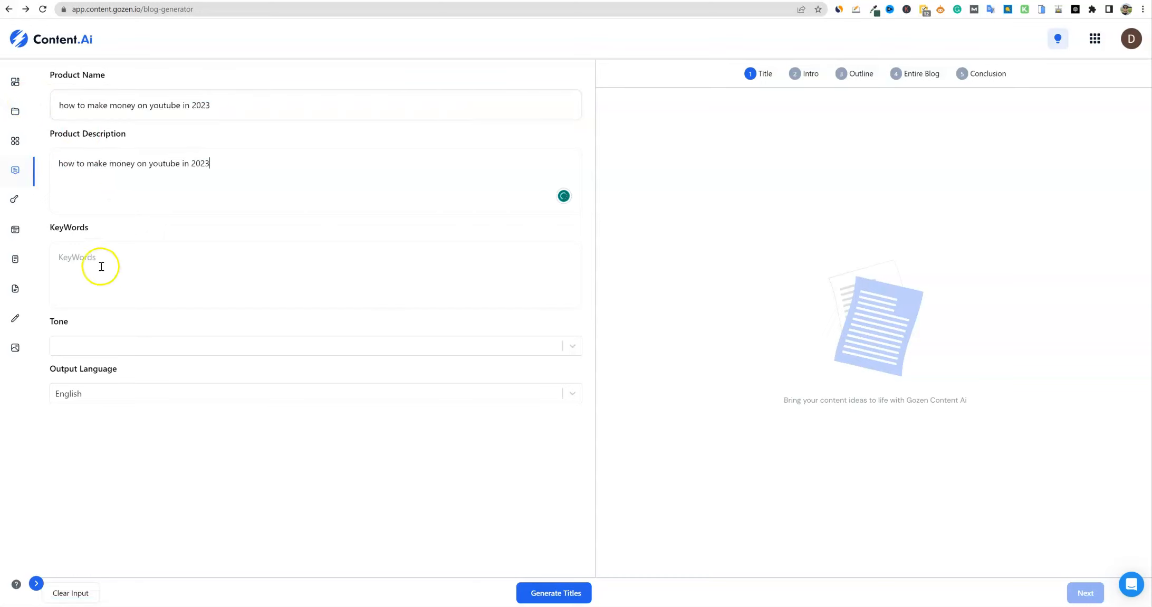
pyautogui.click(87, 257)
pyautogui.hotkey('ctrl', 'v')
# Set the tone to Witty and the output language to English, and try to generate the blog titles
pyautogui.click(91, 344)
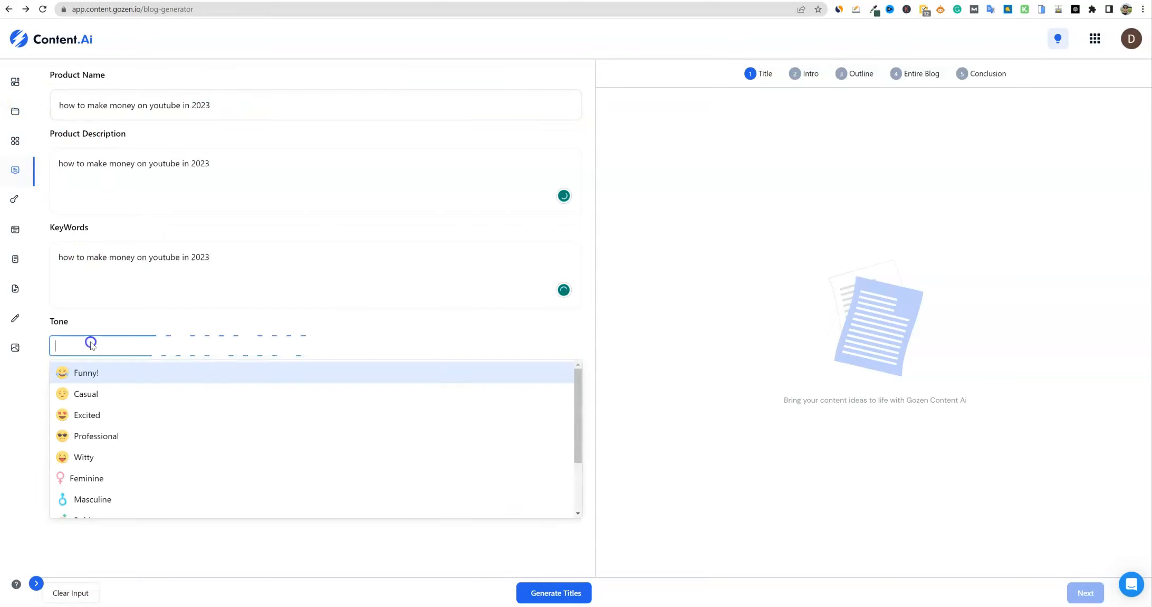
pyautogui.click(93, 461)
pyautogui.click(142, 348)
pyautogui.scroll(-2, 142, 502)
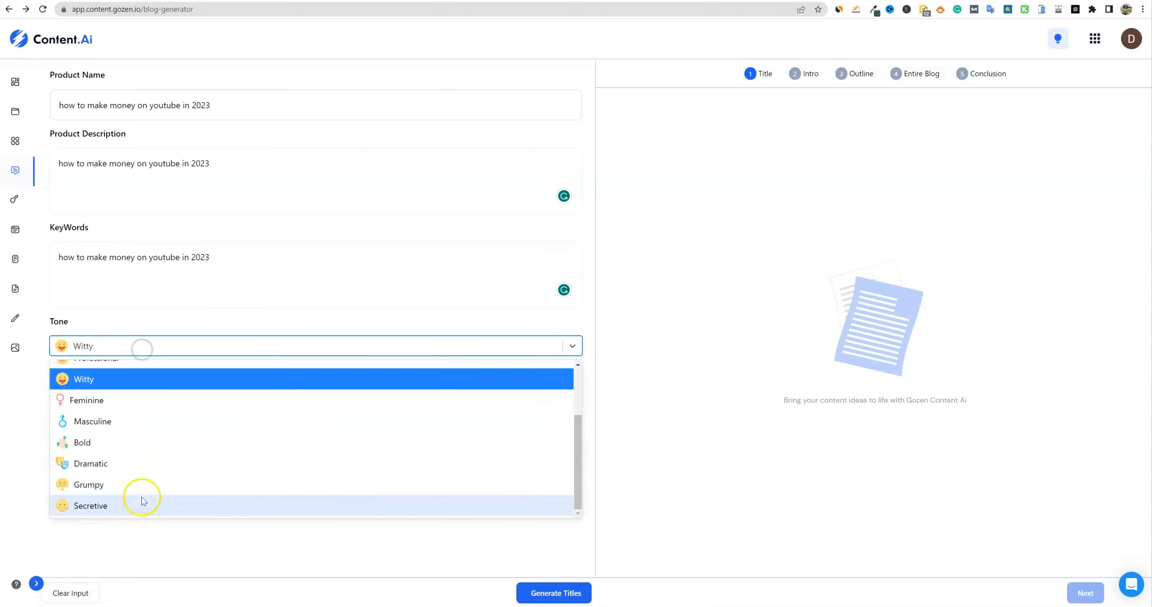
pyautogui.scroll(2, 111, 498)
pyautogui.click(93, 392)
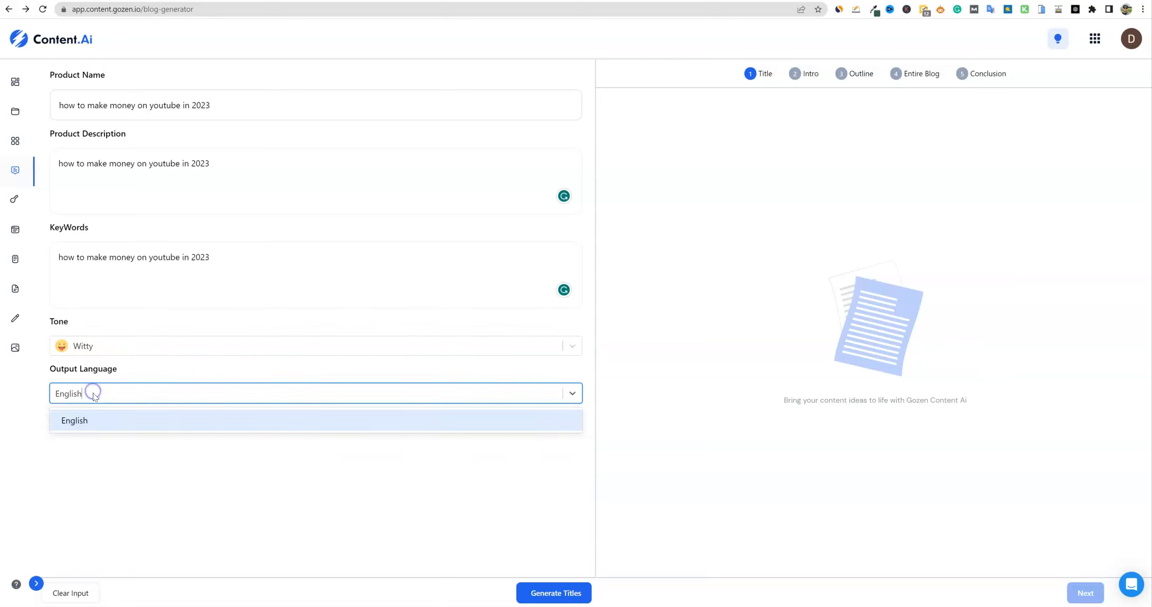
pyautogui.click(90, 419)
pyautogui.click(577, 593)
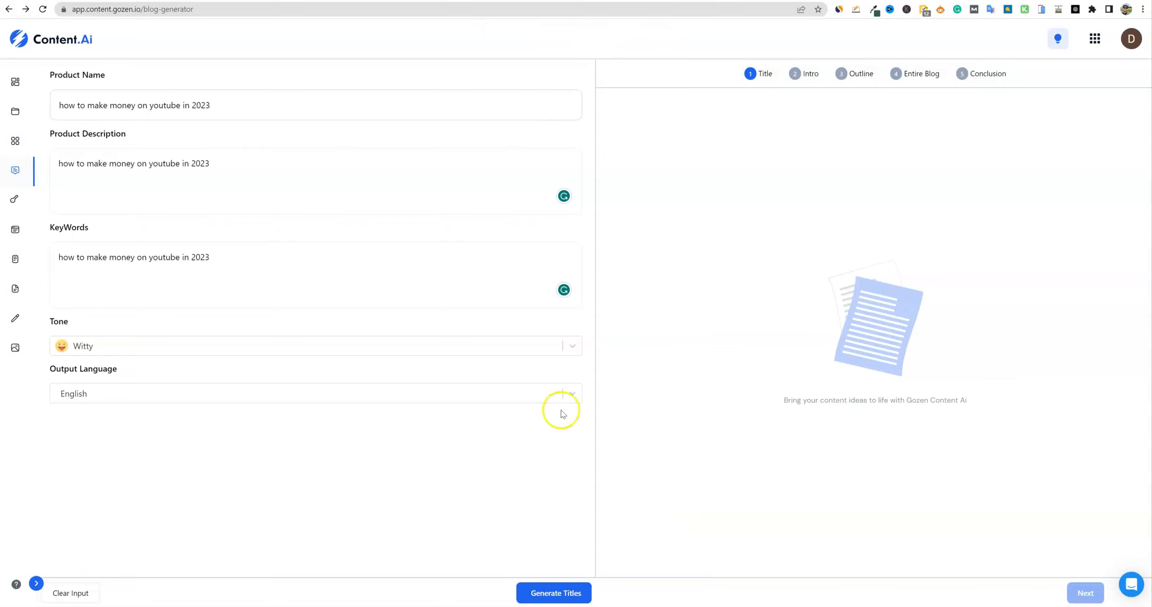
# Retry generating the blog titles with the same inputs, and reload the blog generator page
pyautogui.click(562, 593)
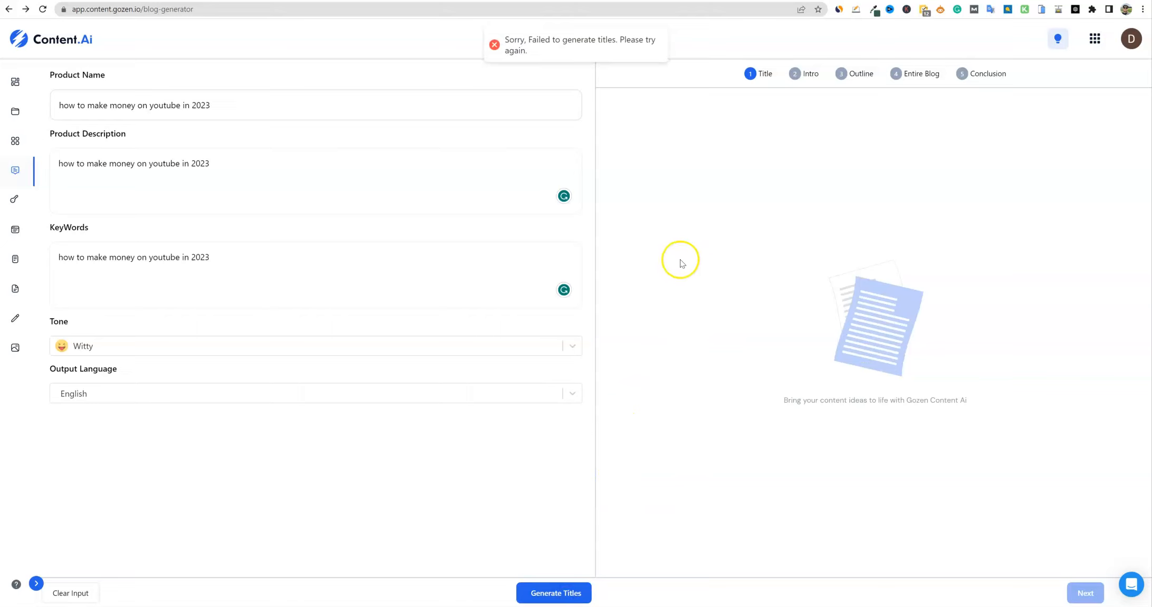
pyautogui.click(127, 190)
pyautogui.click(260, 163)
pyautogui.click(565, 593)
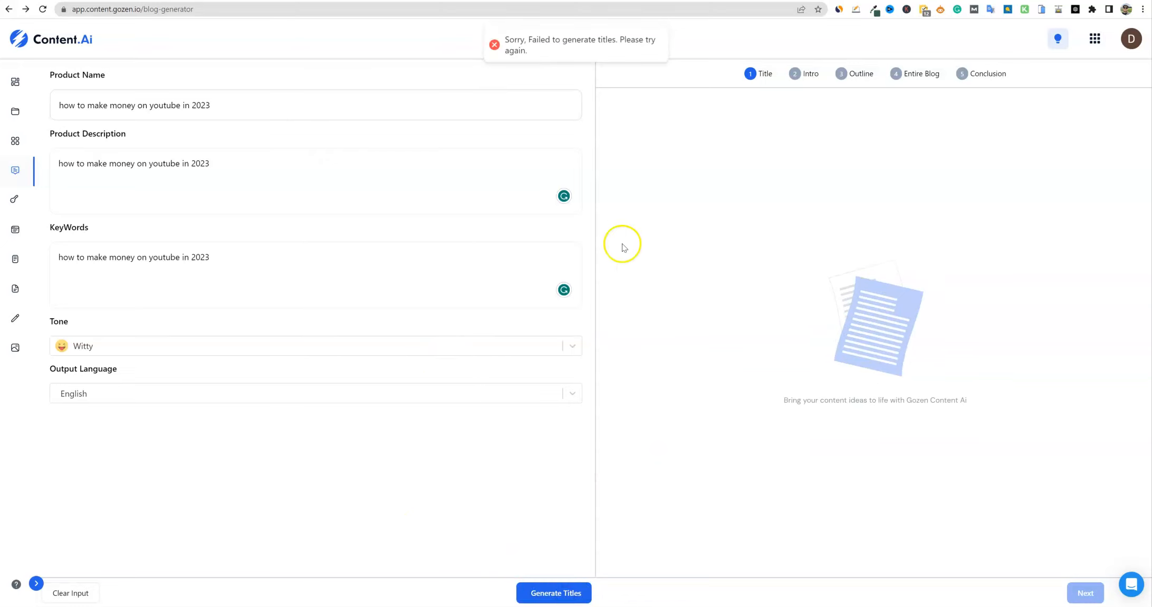
pyautogui.click(42, 9)
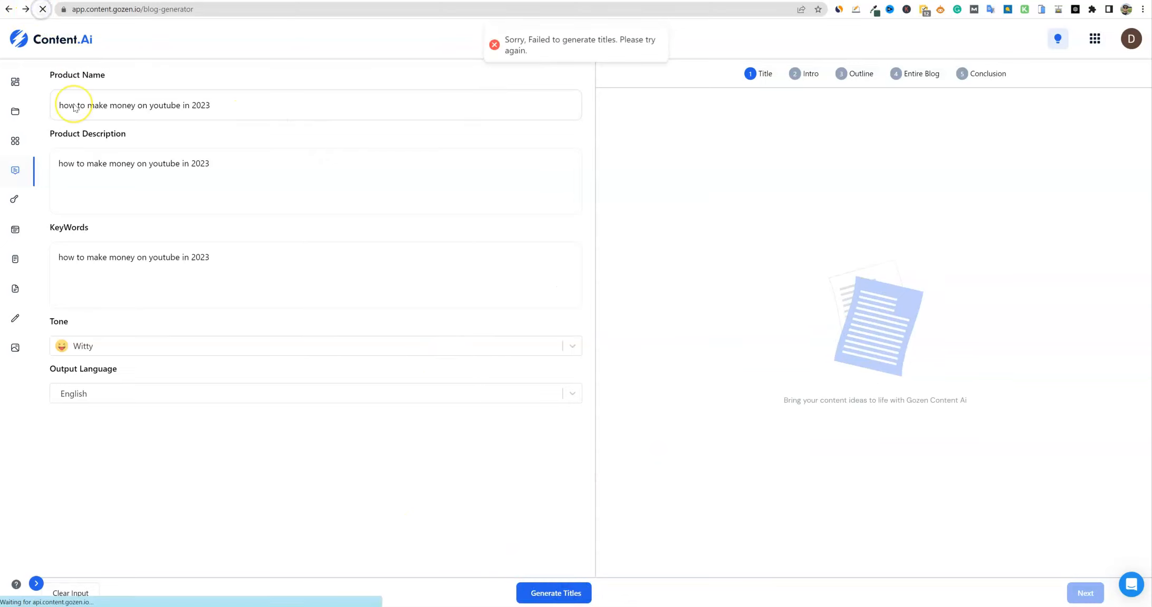
# Refill the product name and description with "how to make money on youtube in 2023", adding "and include the top ways and pros and cons" to the description
pyautogui.click(75, 107)
pyautogui.hotkey('ctrl', 'v')
pyautogui.click(125, 169)
pyautogui.hotkey('ctrl', 'v')
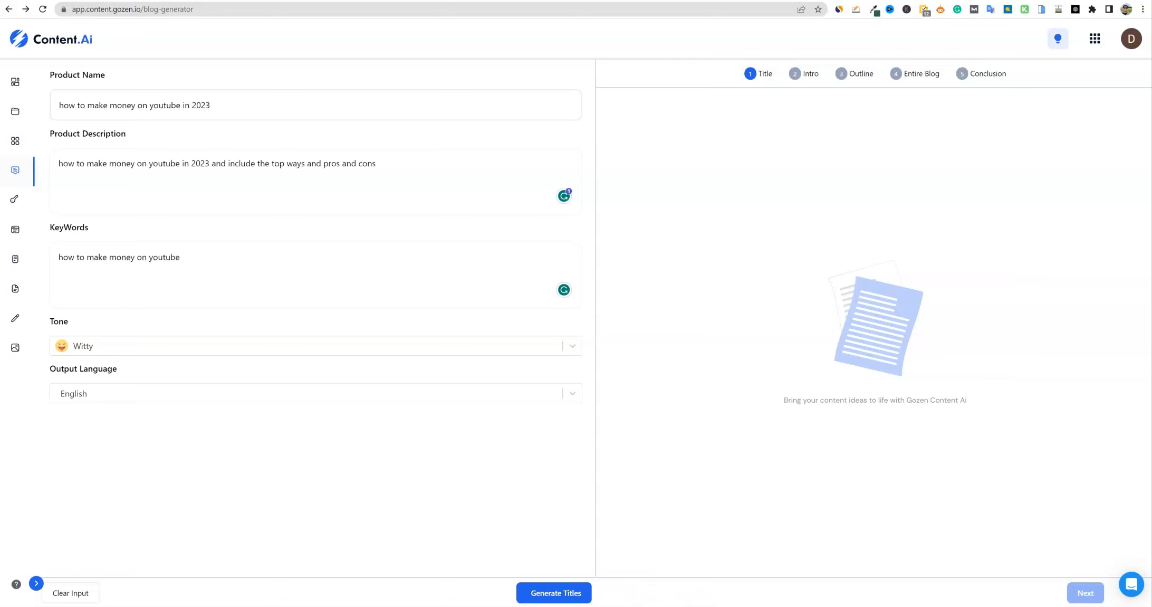
# Switch to the Word document and review its outline down to the outline brief, highlighting the outline entries
pyautogui.click(633, 606)
pyautogui.scroll(-2, 296, 345)
pyautogui.scroll(-10, 289, 399)
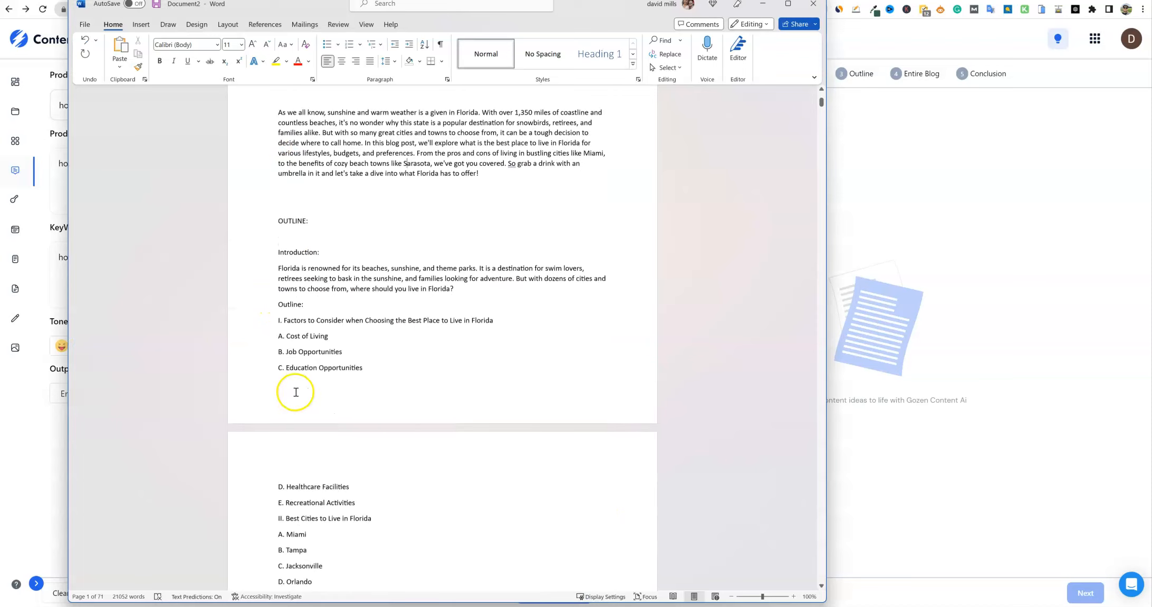
pyautogui.moveTo(340, 497); pyautogui.dragTo(279, 225)
pyautogui.scroll(-10, 365, 398)
pyautogui.scroll(-15, 370, 404)
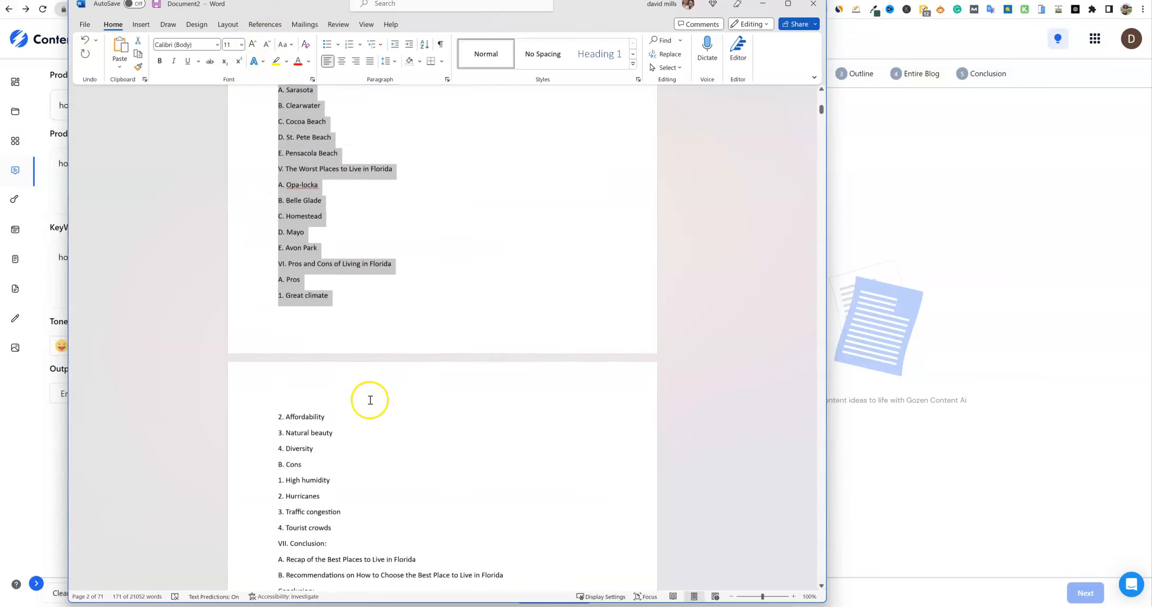
pyautogui.scroll(10, 372, 388)
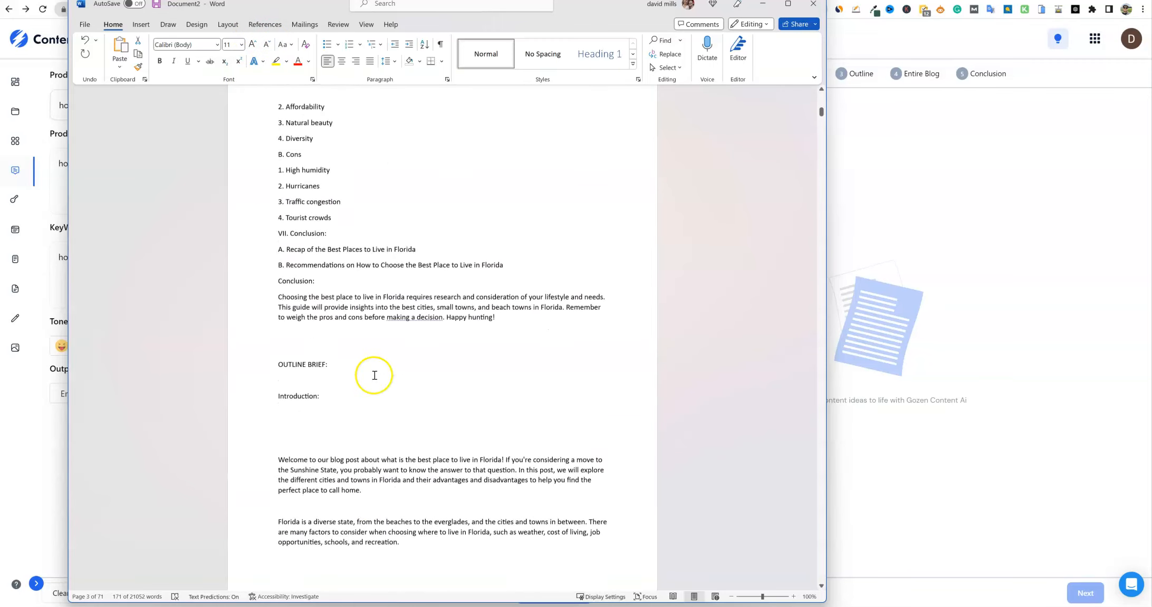
# Select and copy the outline brief text from "Welcome to our blog post" through "there are a few places that stand out."
pyautogui.moveTo(502, 407); pyautogui.dragTo(301, 257)
pyautogui.click(314, 405)
pyautogui.scroll(-1, 400, 433)
pyautogui.scroll(-10, 400, 434)
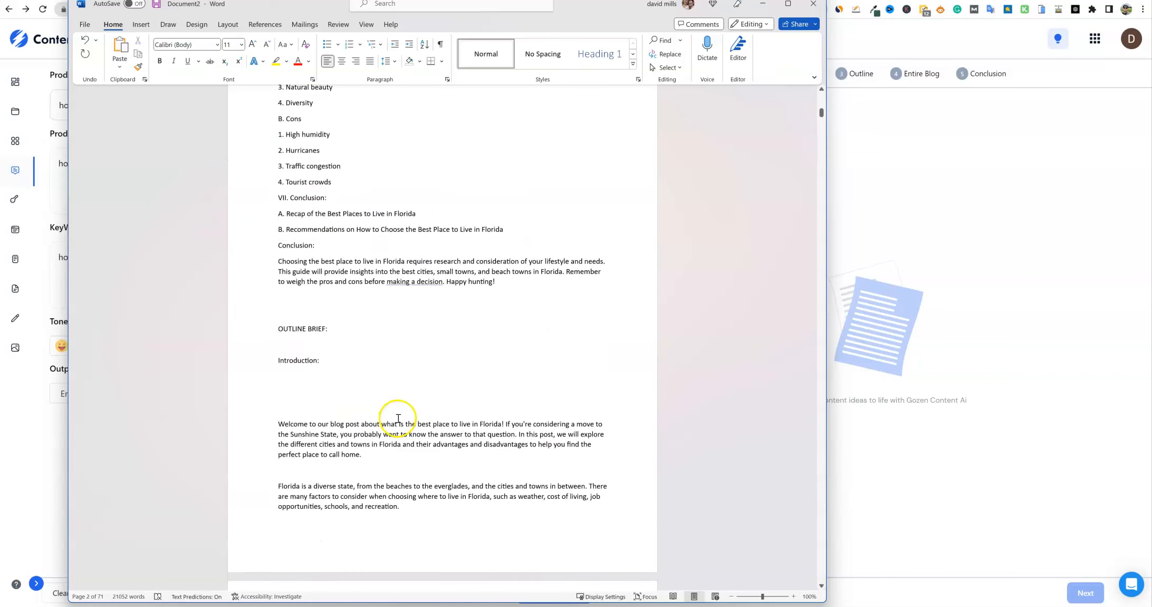
pyautogui.scroll(3, 338, 328)
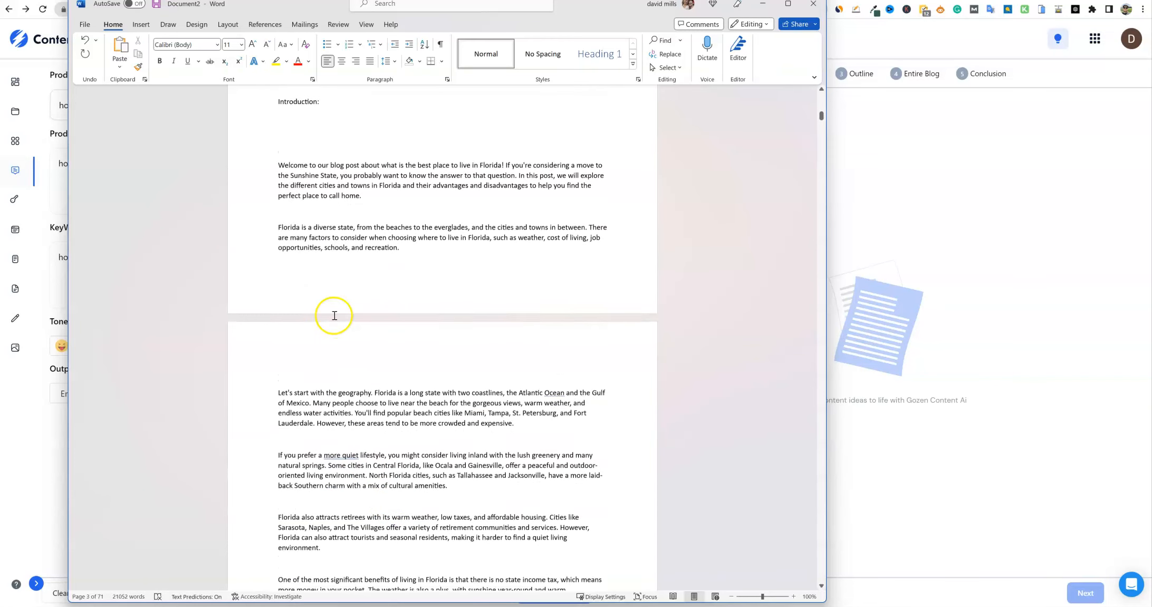
pyautogui.moveTo(275, 169); pyautogui.dragTo(385, 390)
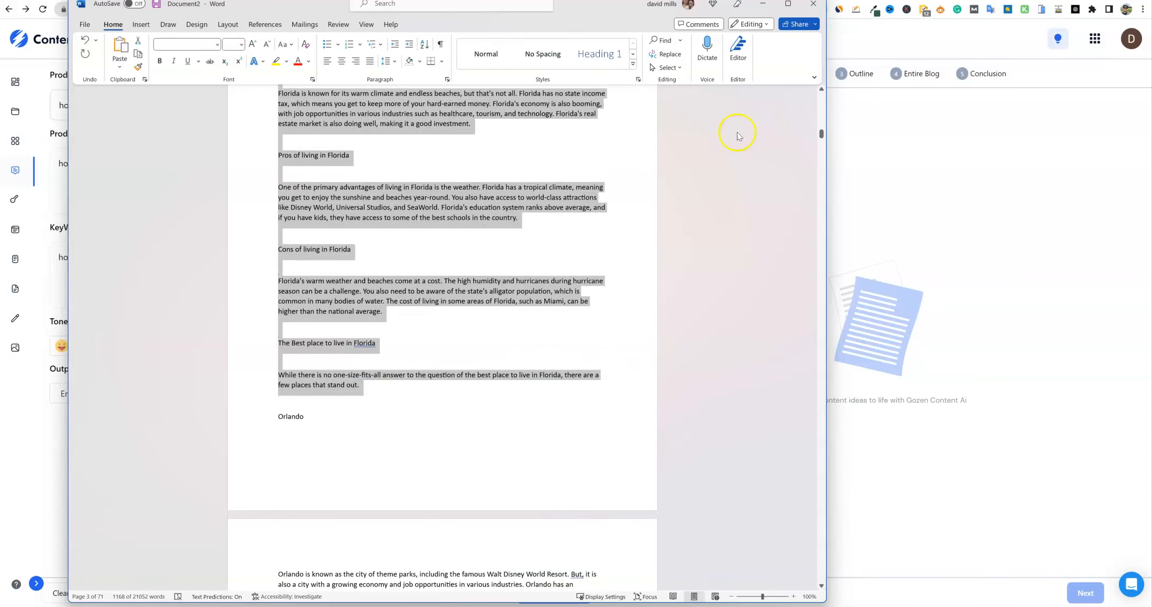
# Replace the text in the Originality.AI scan with the copied passage and scan it with only Detect AI enabled
pyautogui.click(1021, 153)
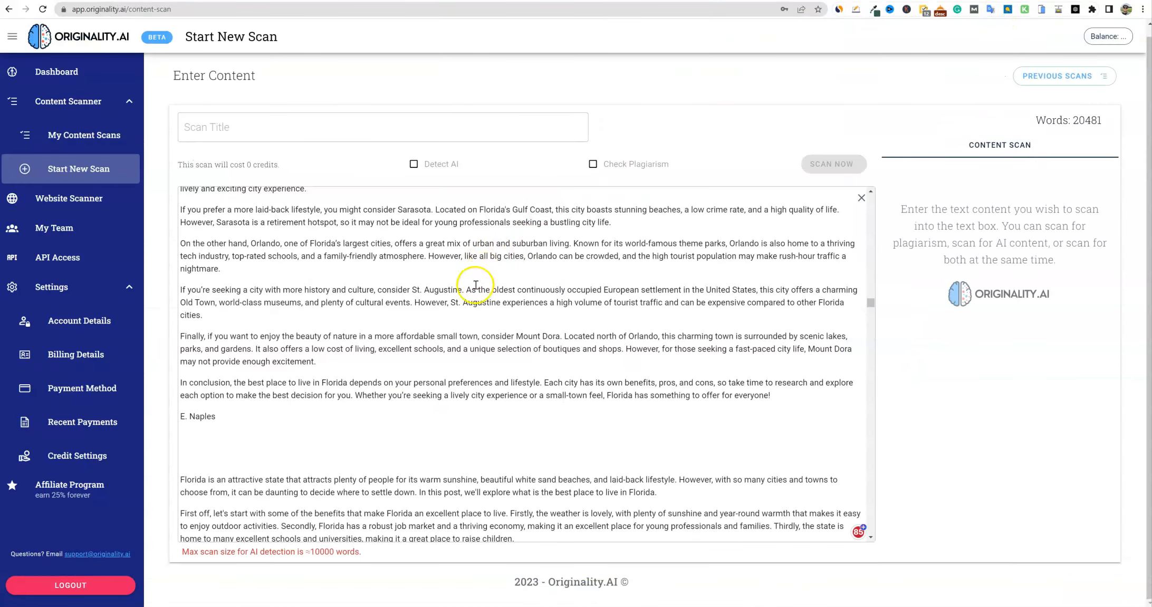
pyautogui.click(473, 282)
pyautogui.hotkey('ctrl', 'a')
pyautogui.press('BackSpace')
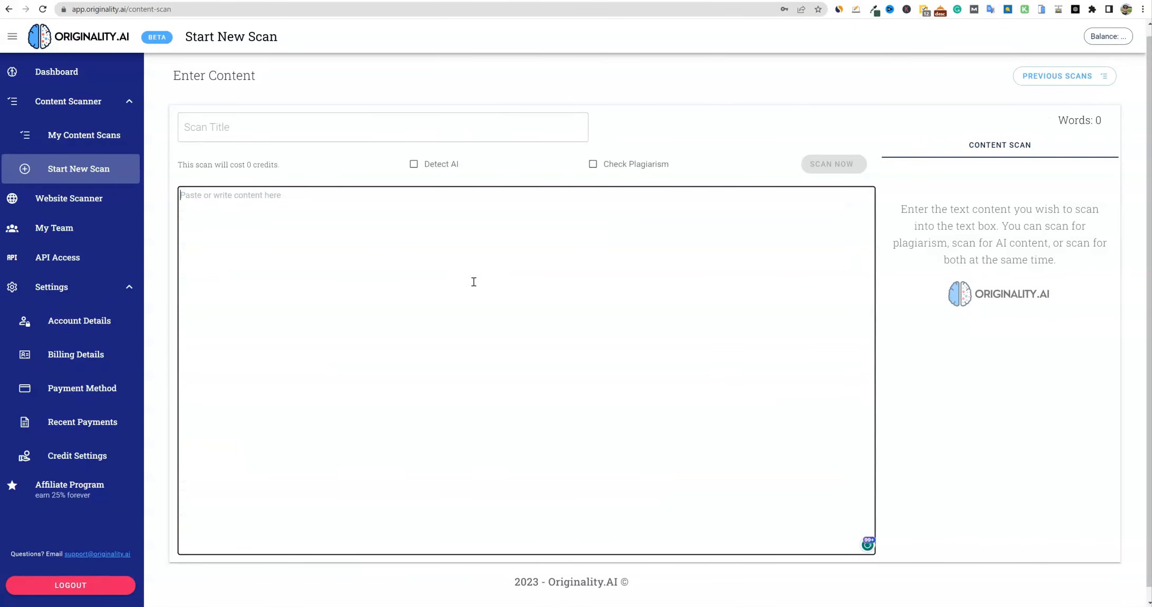
pyautogui.hotkey('ctrl', 'v')
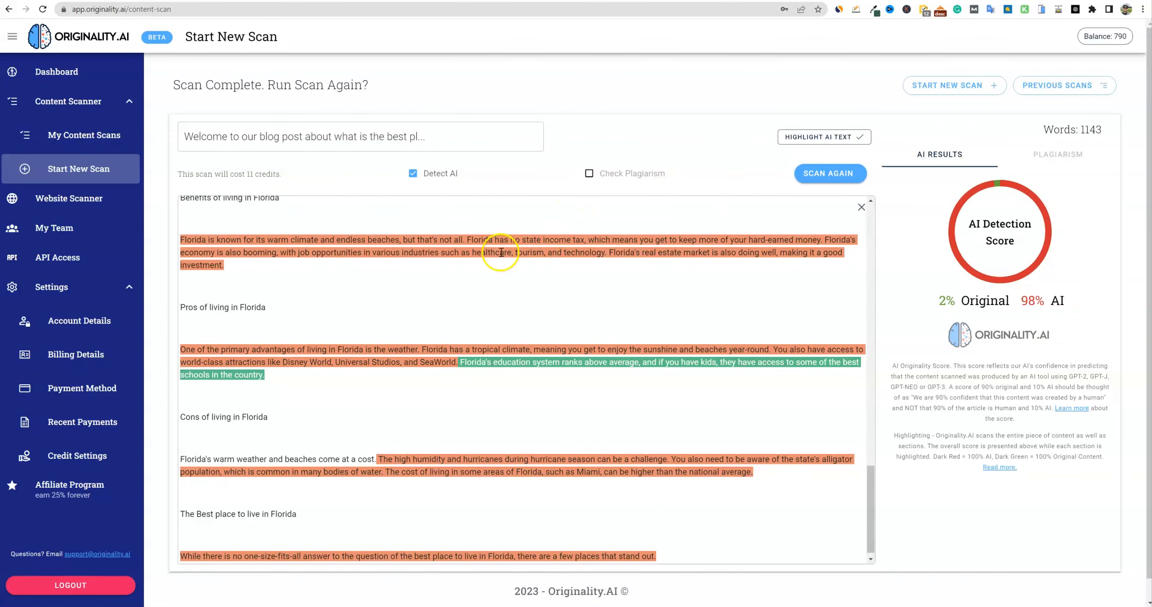
# Examine the AI detection score and the highlighted sentences throughout the scanned passage
pyautogui.scroll(6, 496, 285)
pyautogui.scroll(10, 501, 316)
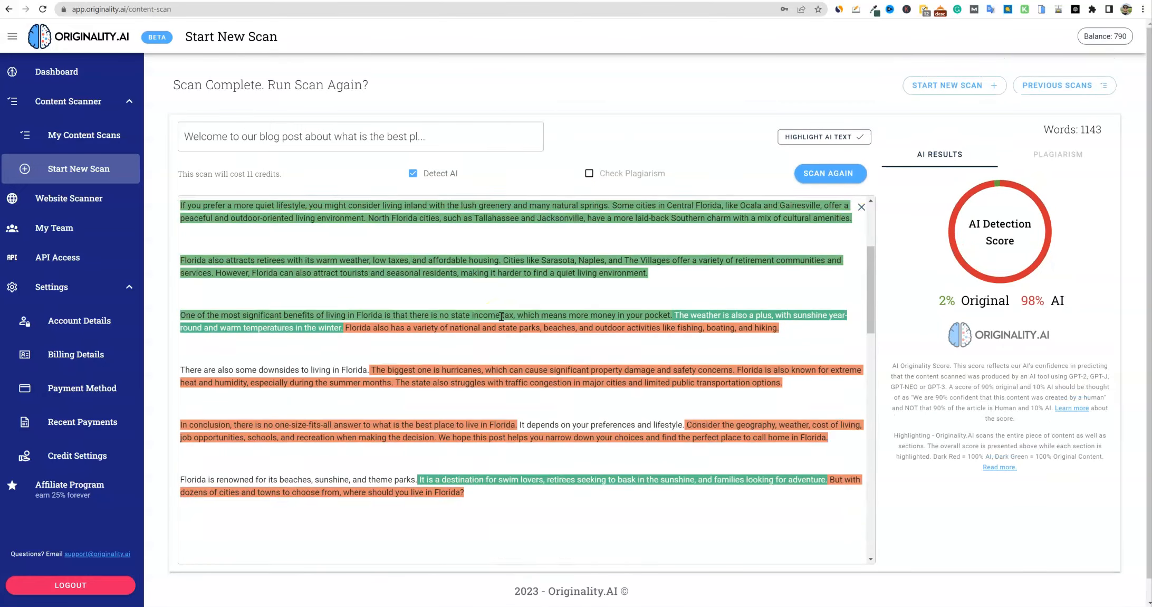
pyautogui.scroll(-20, 505, 315)
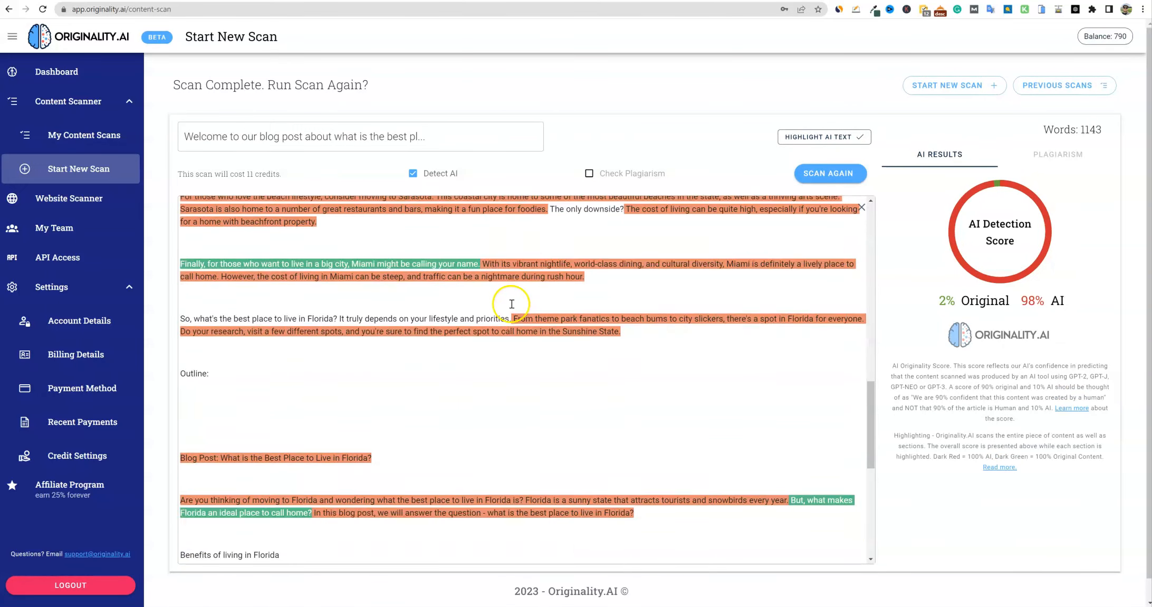
pyautogui.scroll(20, 510, 303)
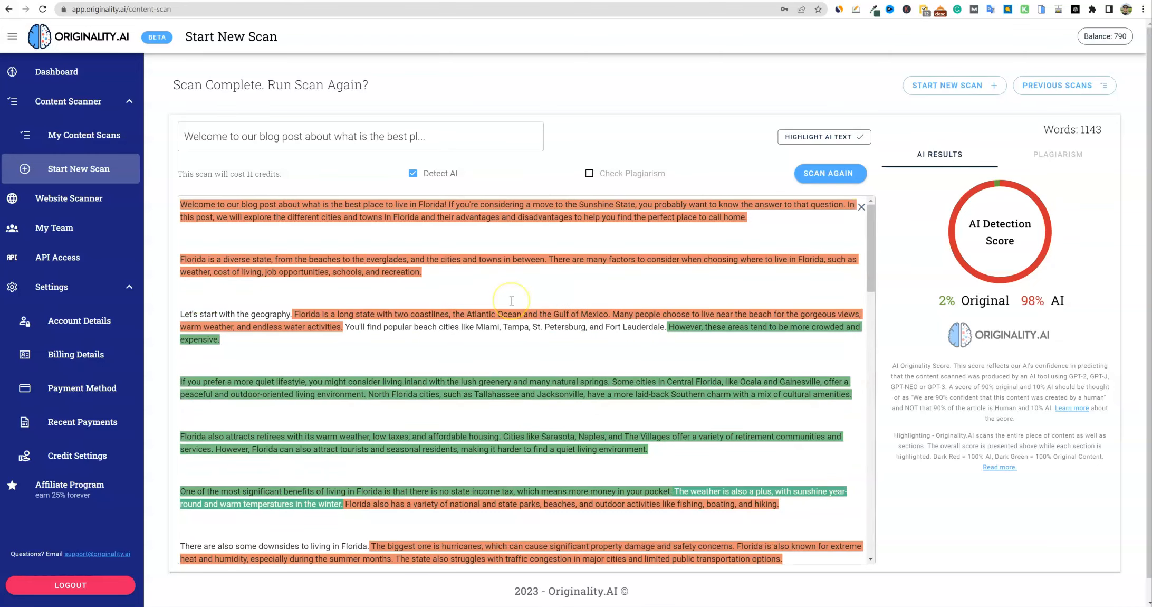
pyautogui.click(510, 293)
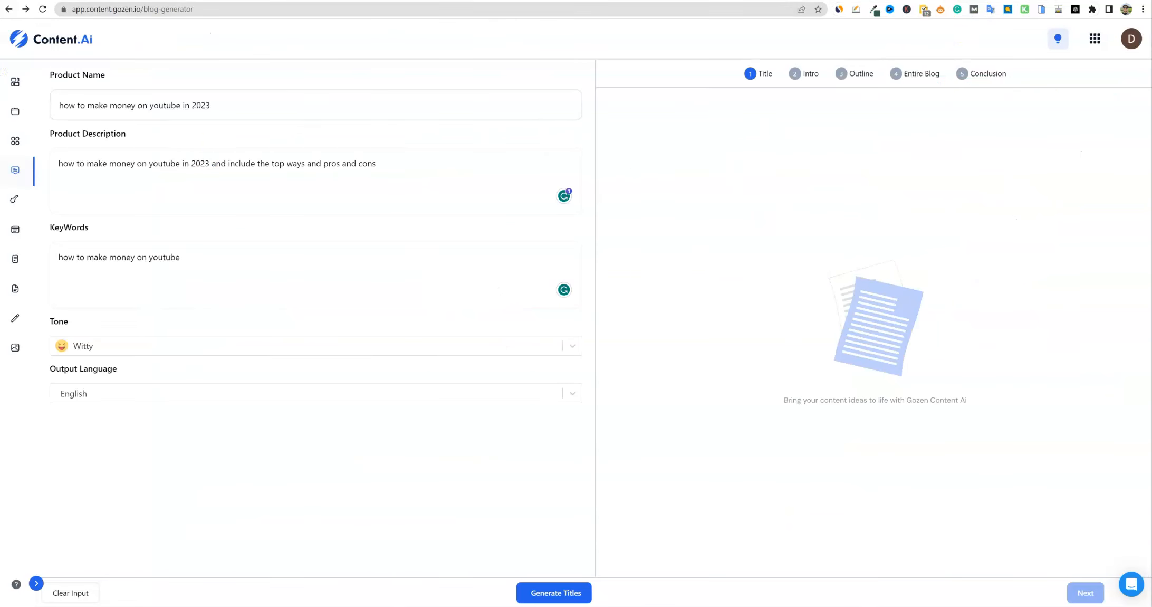
# Open the Blog Outline template and create a target audience covering both genders, aged 18 to 90
pyautogui.click(15, 143)
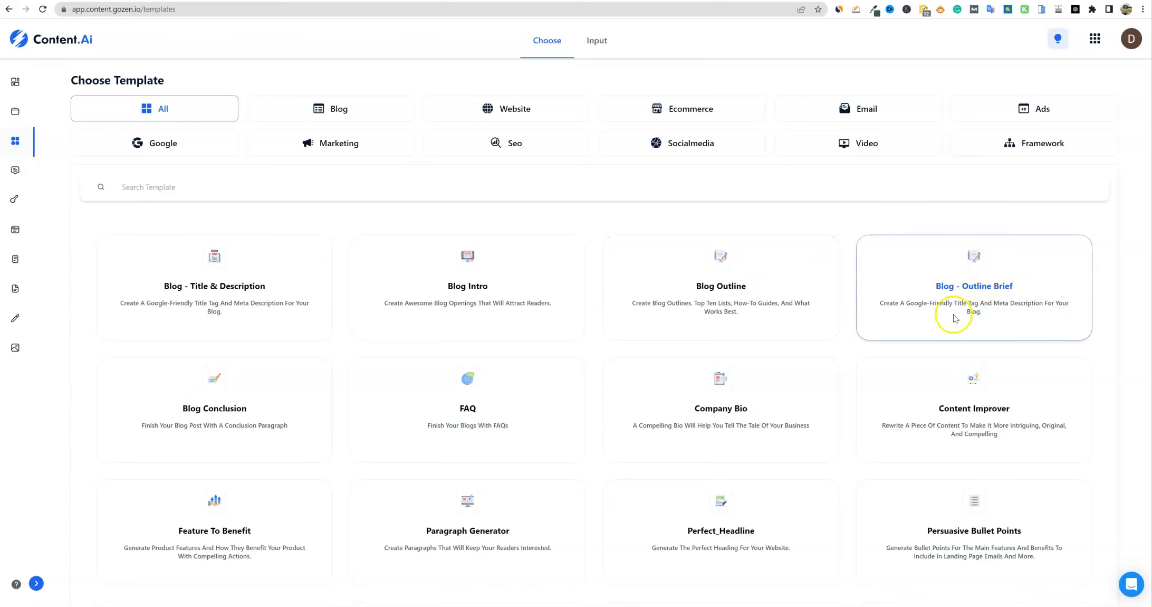
pyautogui.click(728, 291)
pyautogui.click(510, 248)
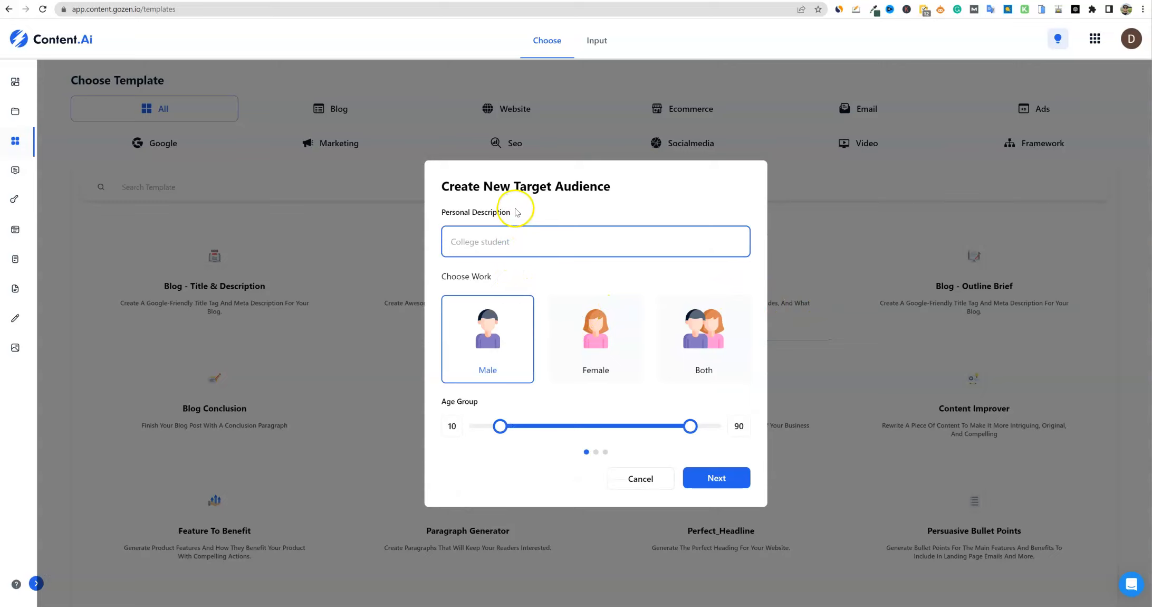
pyautogui.click(708, 345)
pyautogui.moveTo(500, 426); pyautogui.dragTo(520, 426)
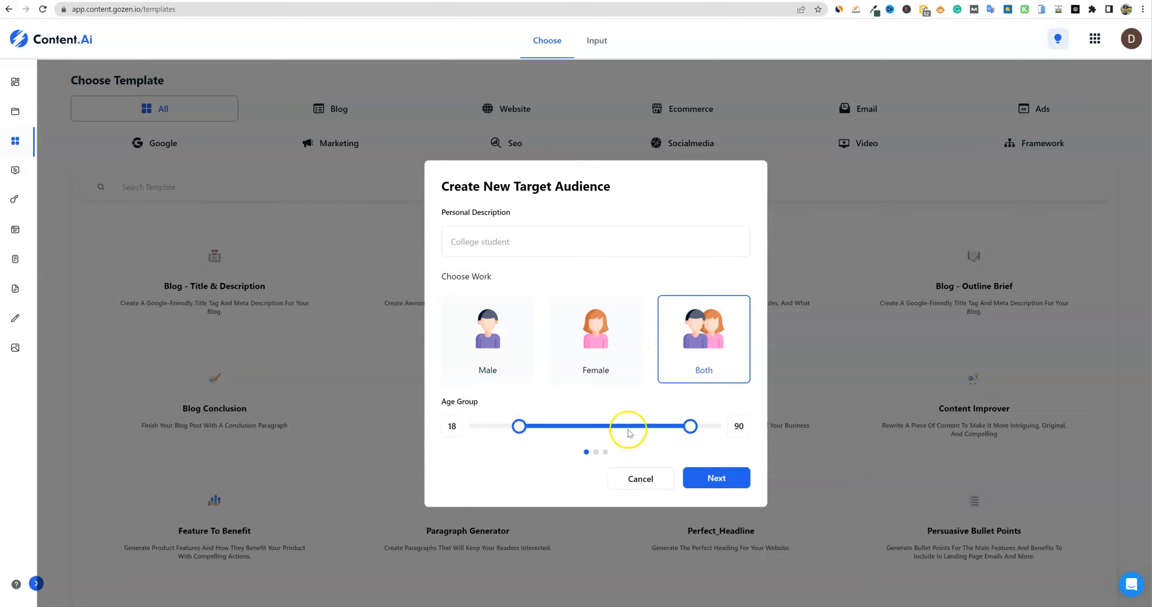
pyautogui.click(713, 478)
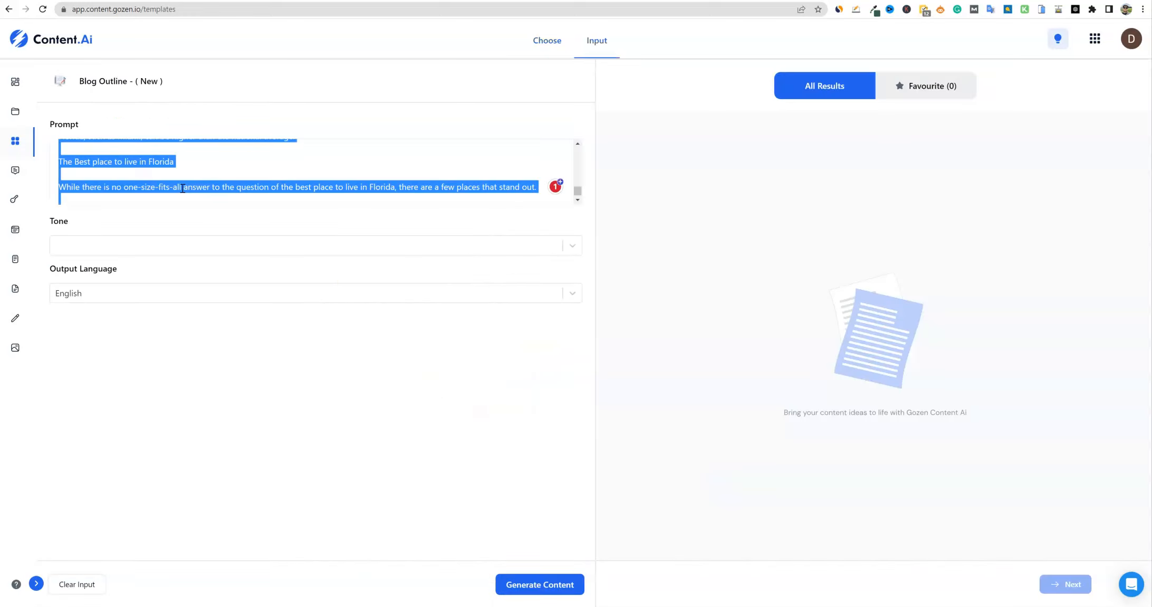
# Replace the outline prompt with "how to make money on youtube in 2023", set the Excited tone and English output, and generate content
pyautogui.press('BackSpace')
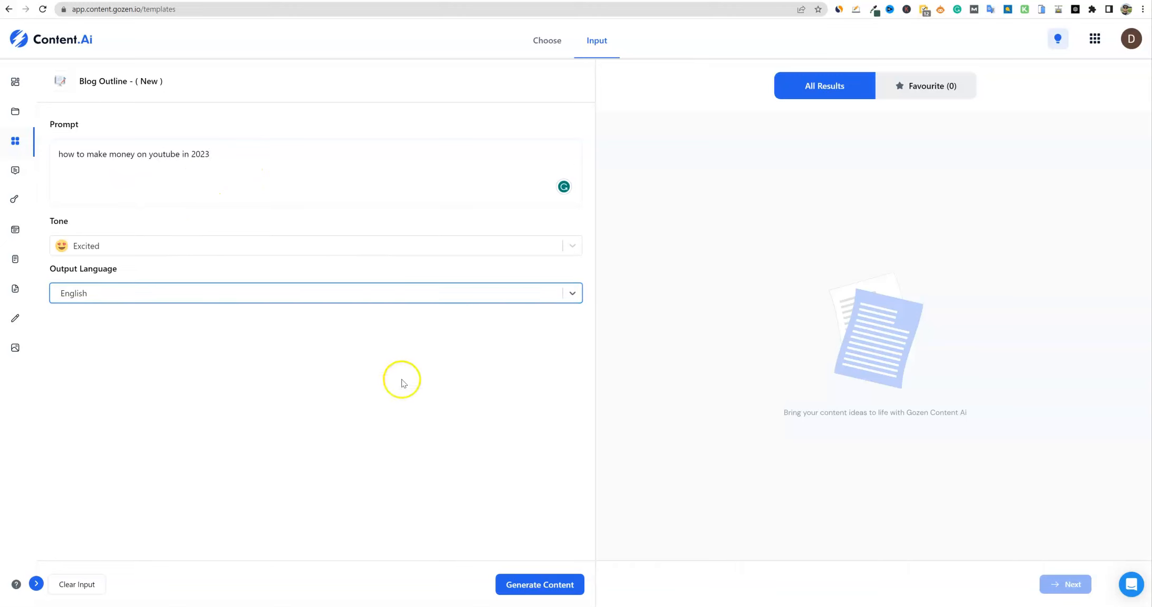
pyautogui.click(542, 595)
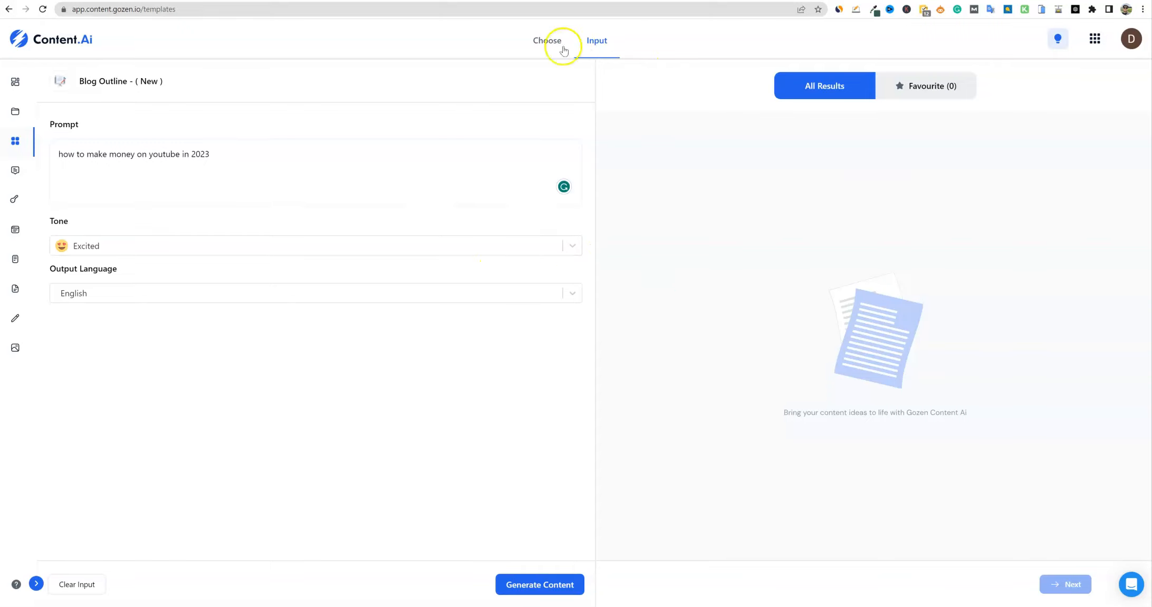
# Open the landing page generator without its guide and try toggling the Call To Action section in the page structure
pyautogui.click(15, 232)
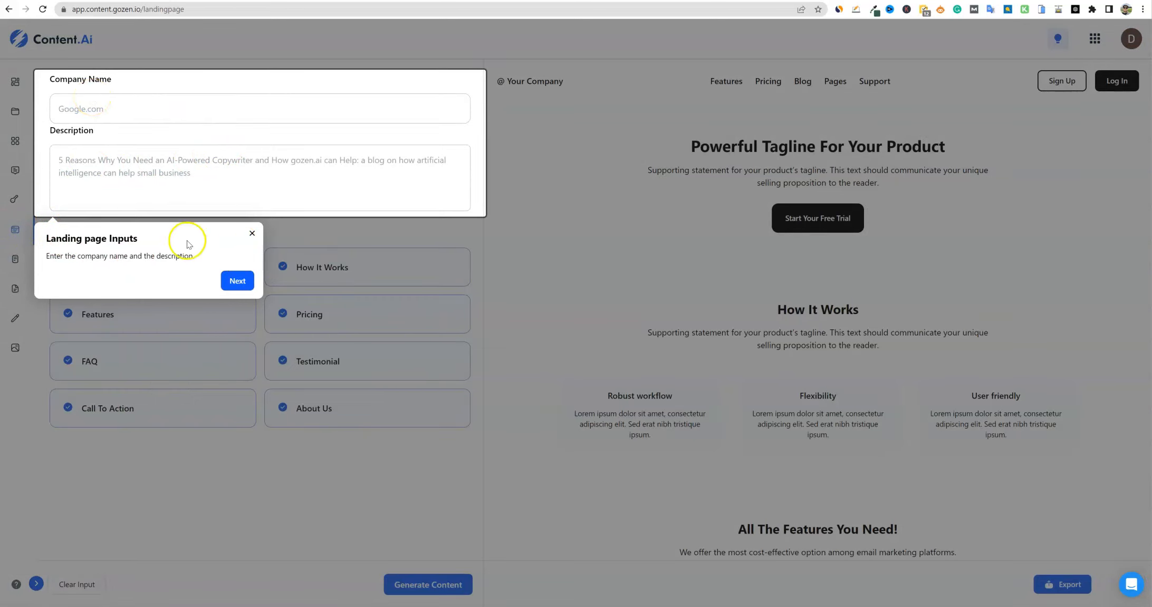
pyautogui.click(252, 233)
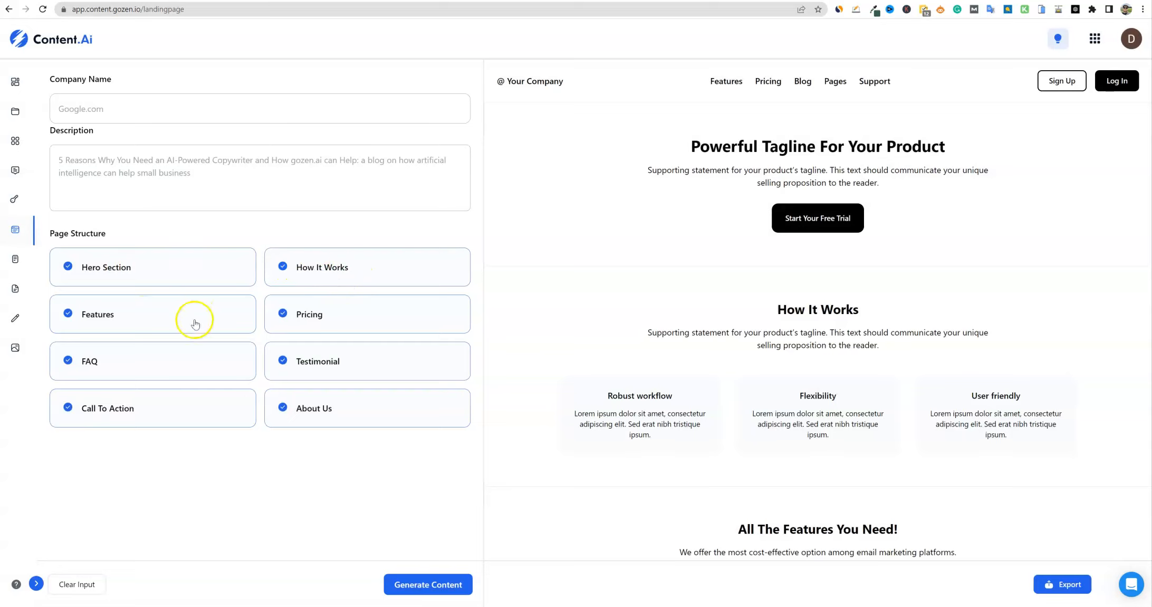
pyautogui.click(143, 405)
pyautogui.click(132, 406)
pyautogui.click(122, 410)
pyautogui.click(123, 409)
pyautogui.click(122, 410)
pyautogui.click(122, 408)
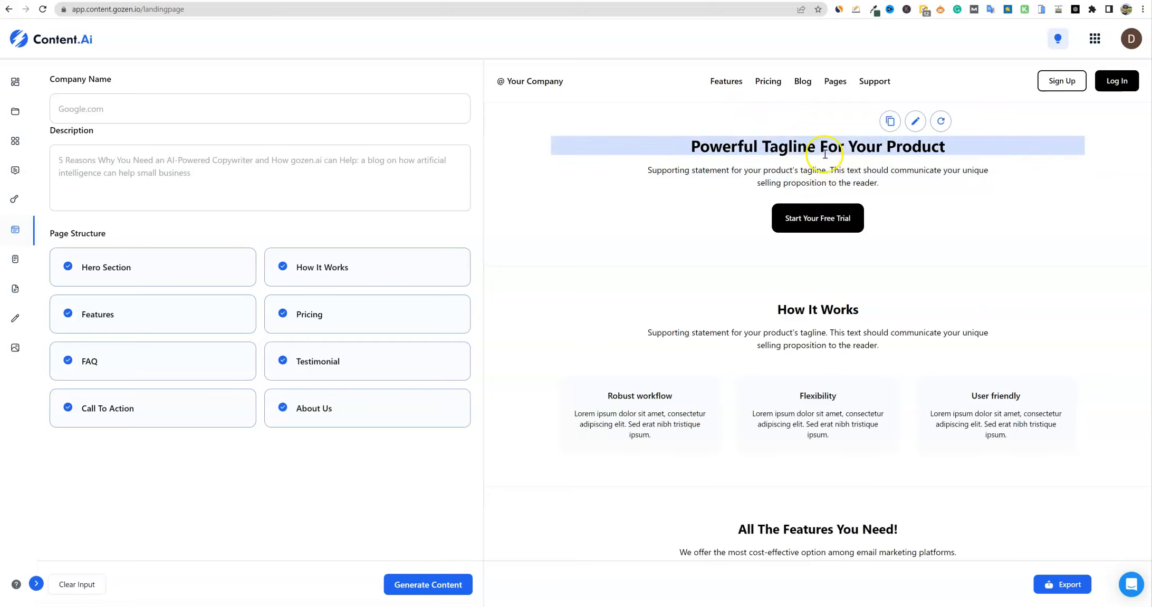
# Copy the hero tagline and examine the landing page preview from the hero section through pricing to the footer
pyautogui.click(892, 122)
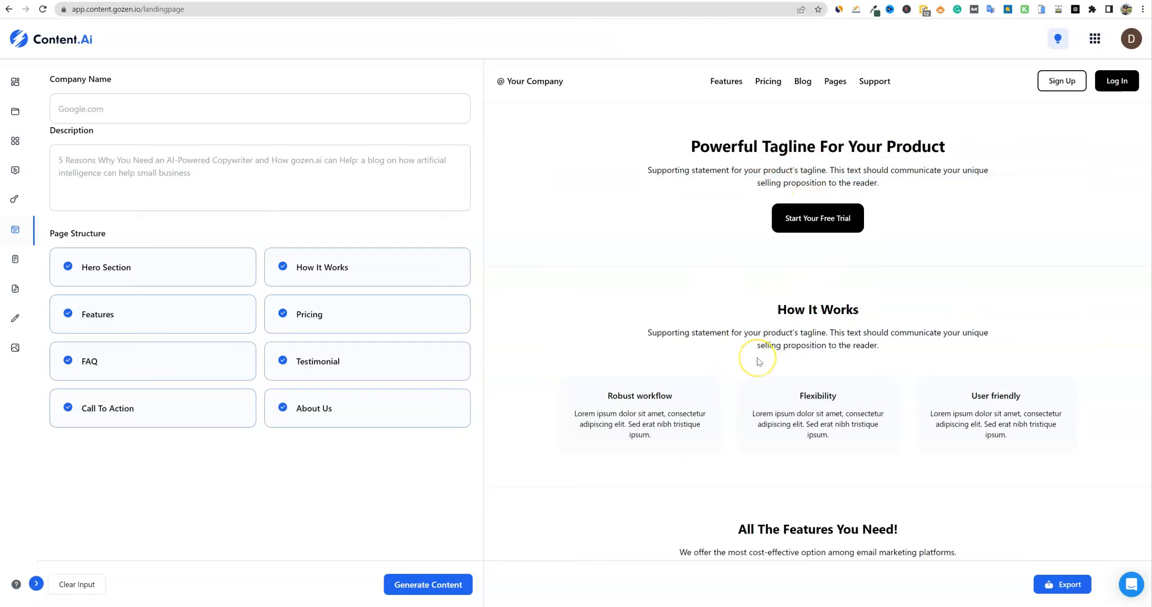
pyautogui.scroll(-10, 758, 362)
pyautogui.scroll(10, 890, 344)
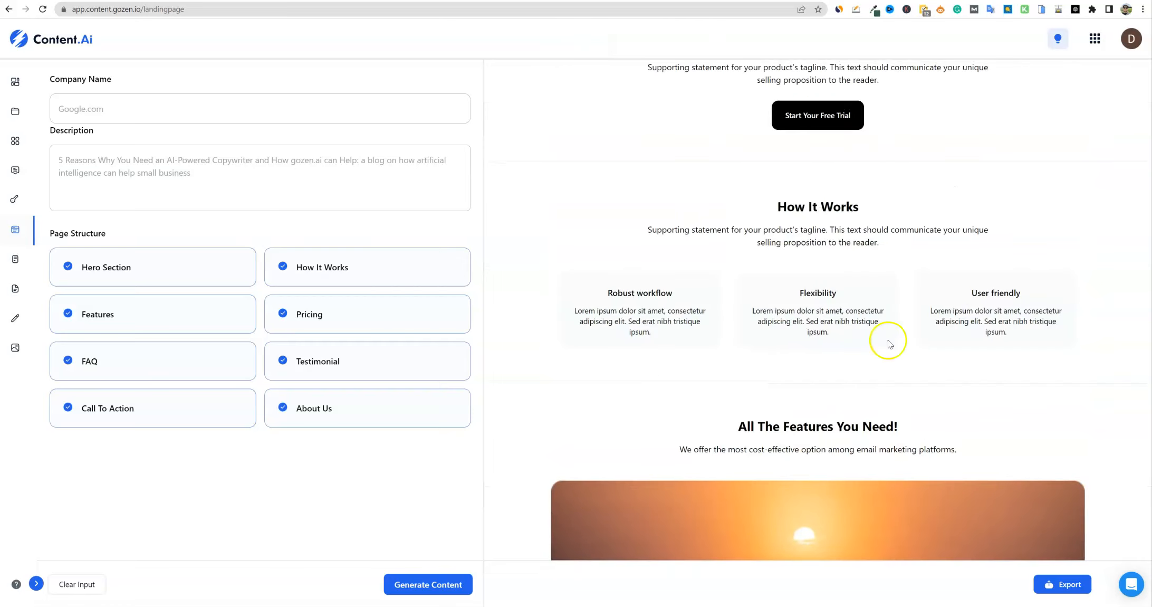
pyautogui.scroll(2, 890, 344)
pyautogui.scroll(-5, 875, 483)
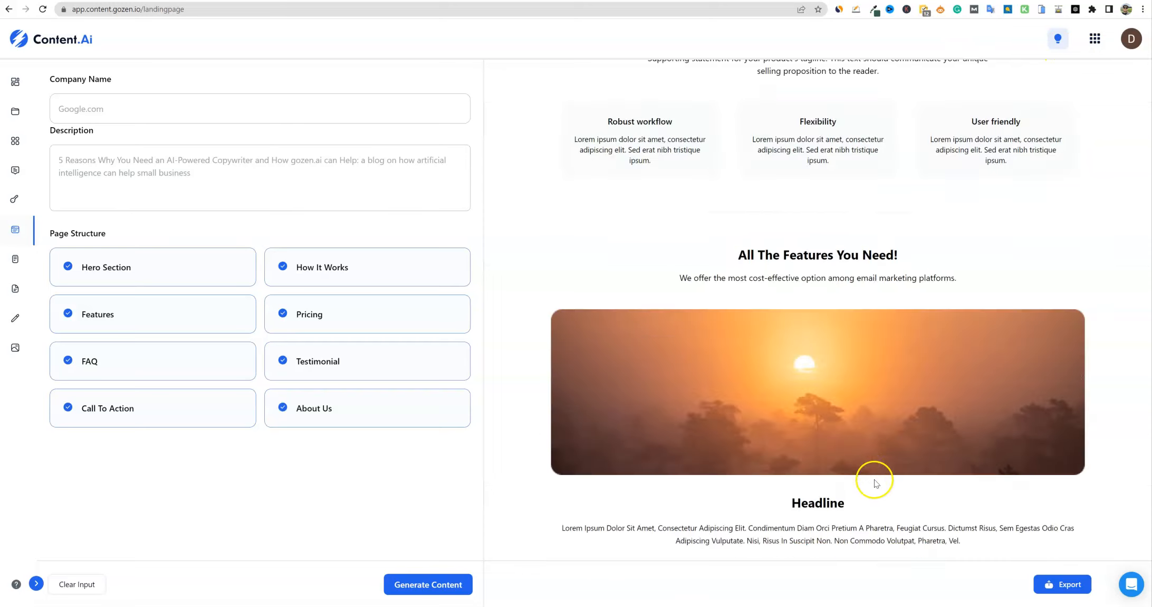
pyautogui.scroll(-10, 815, 332)
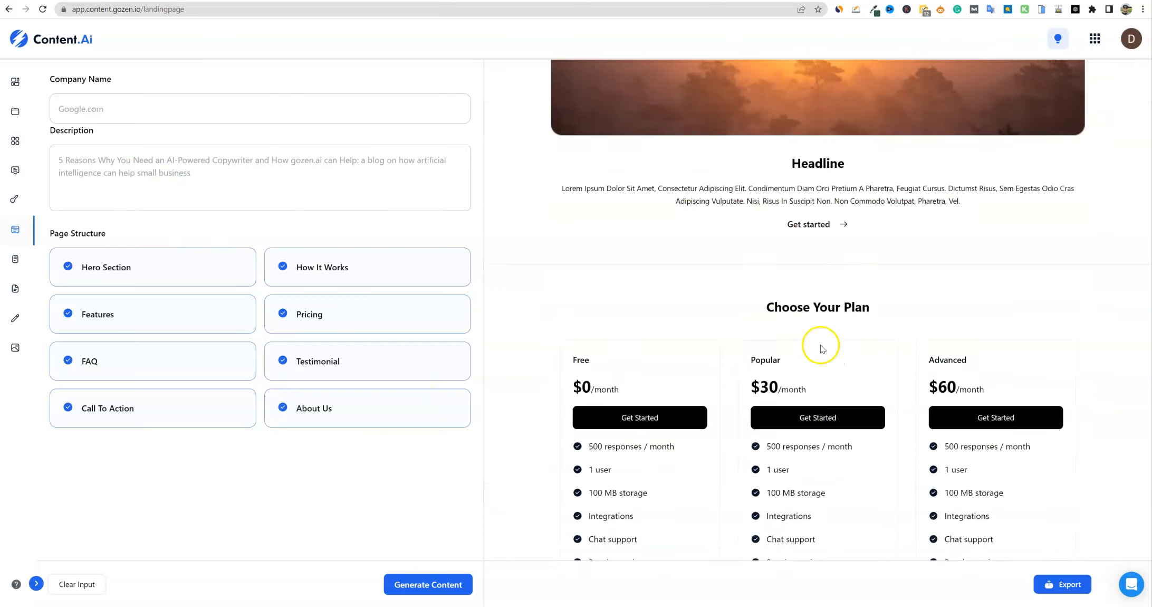
pyautogui.scroll(-15, 821, 348)
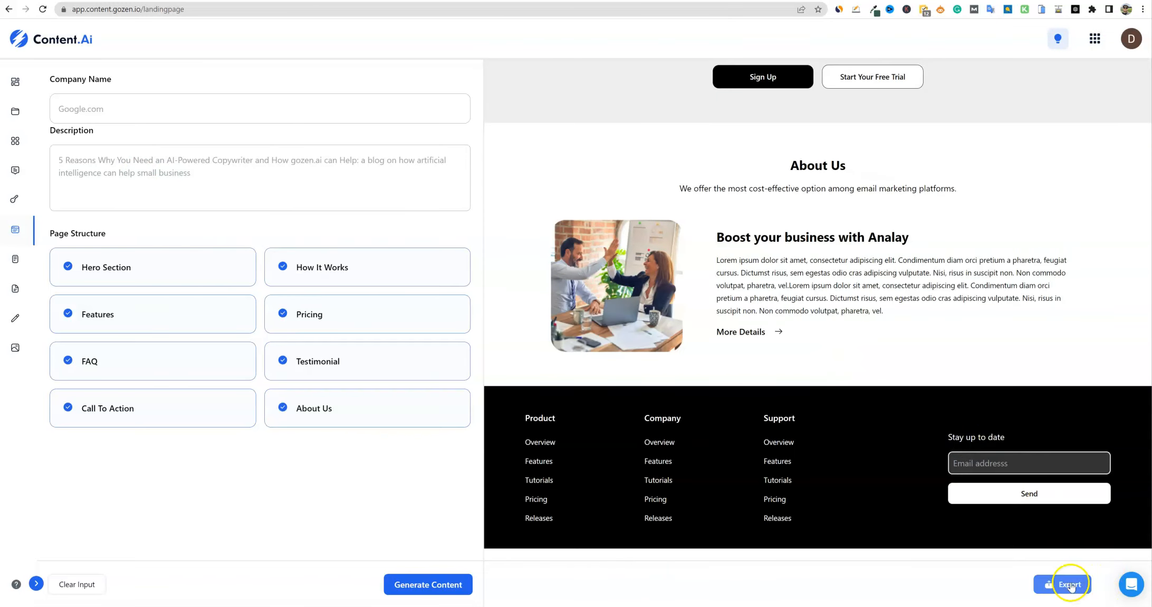
# Export the landing page as an HTML file, dismiss the download notice and return to the start of the preview
pyautogui.click(1056, 586)
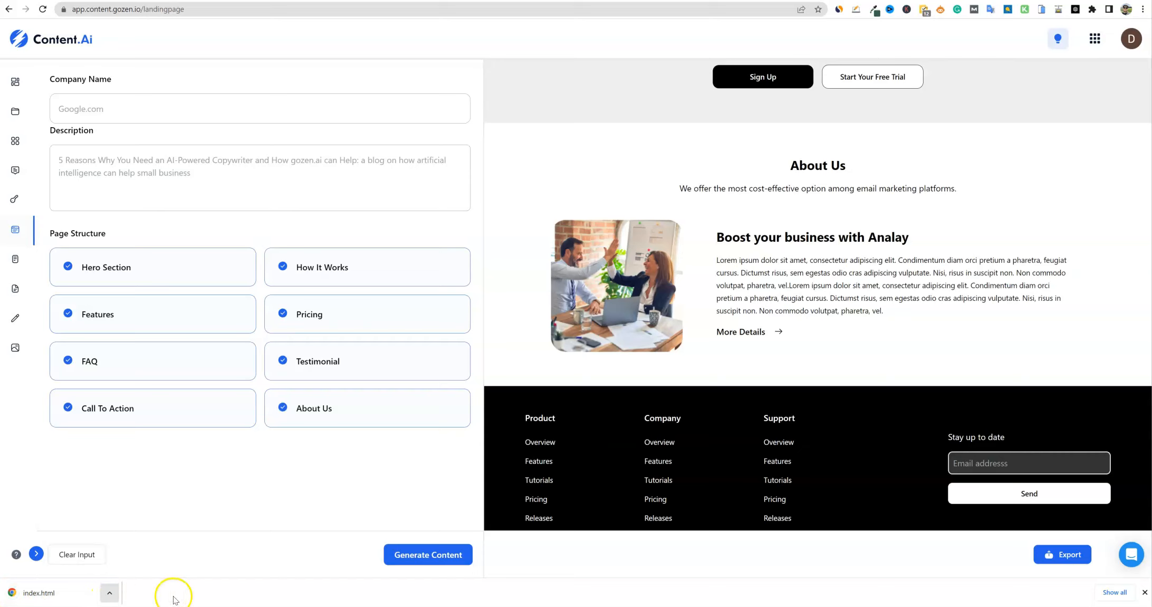
pyautogui.click(1145, 593)
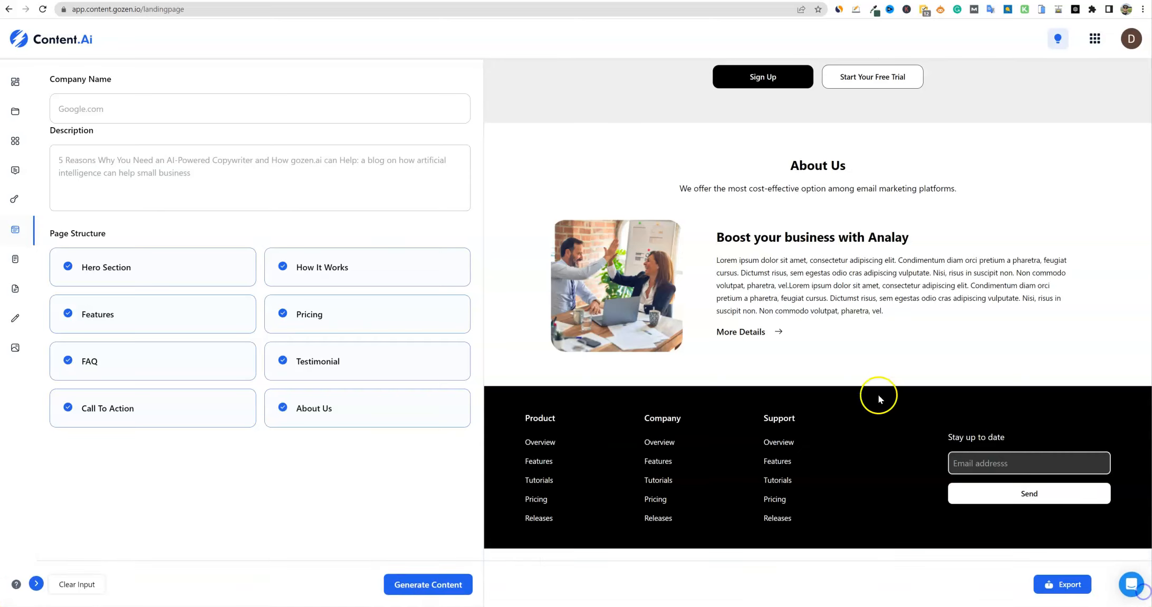
pyautogui.scroll(15, 831, 442)
pyautogui.scroll(10, 835, 447)
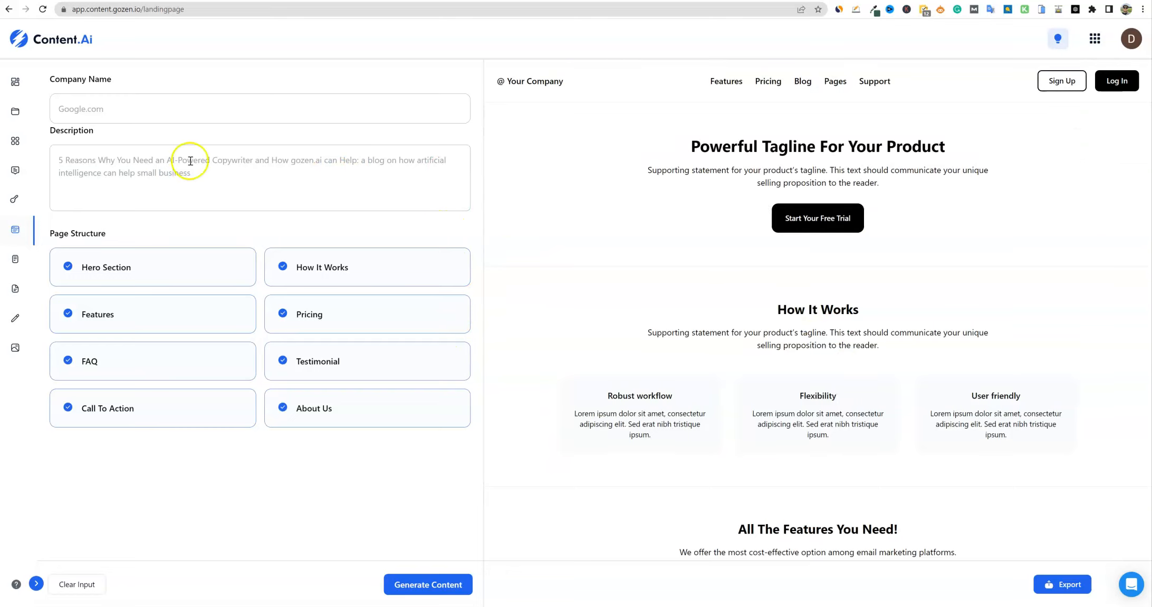
# Open the Summarizer, dismiss its guide and raise the summary length towards Large
pyautogui.click(16, 262)
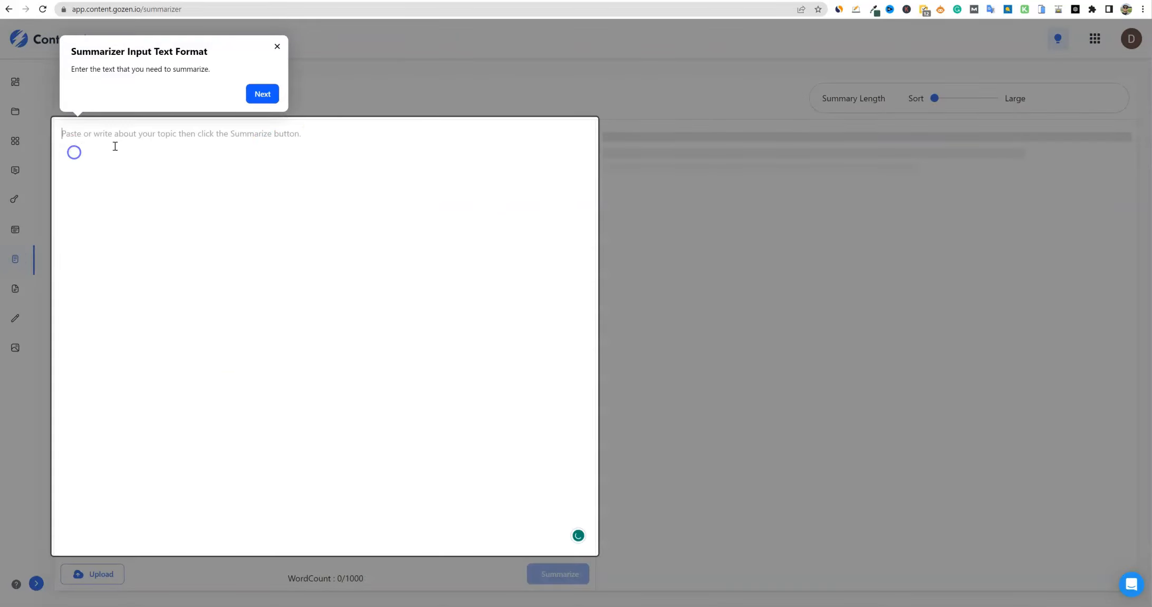
pyautogui.click(78, 135)
pyautogui.click(278, 47)
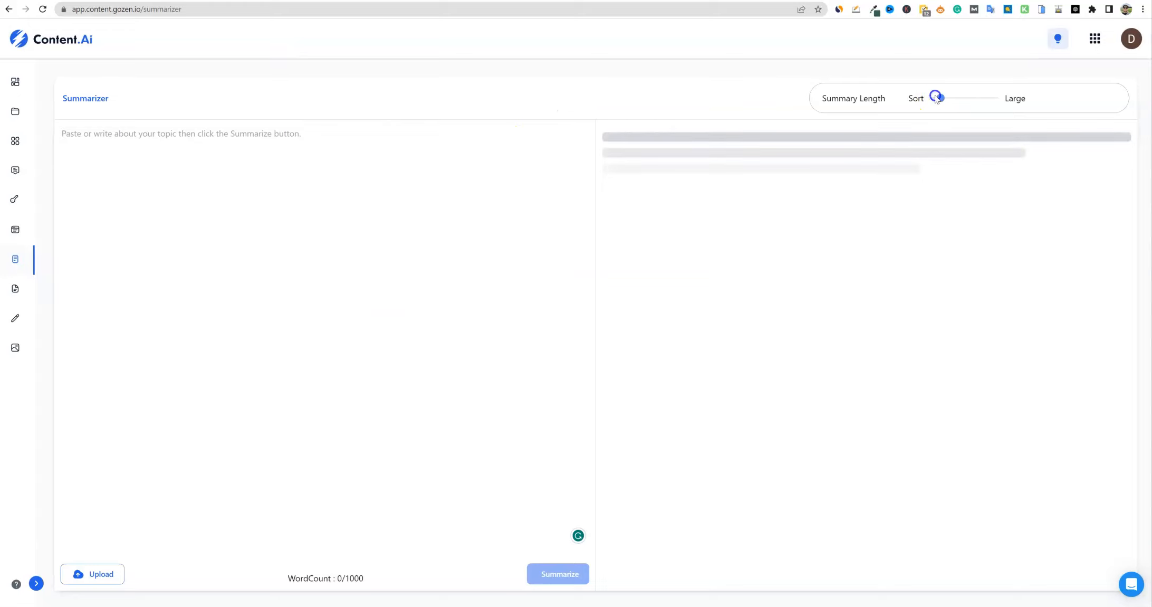
pyautogui.moveTo(934, 99); pyautogui.dragTo(1016, 99)
# View the Documents page, and load the Product Review Blog Post framework in the Play Ground
pyautogui.click(15, 290)
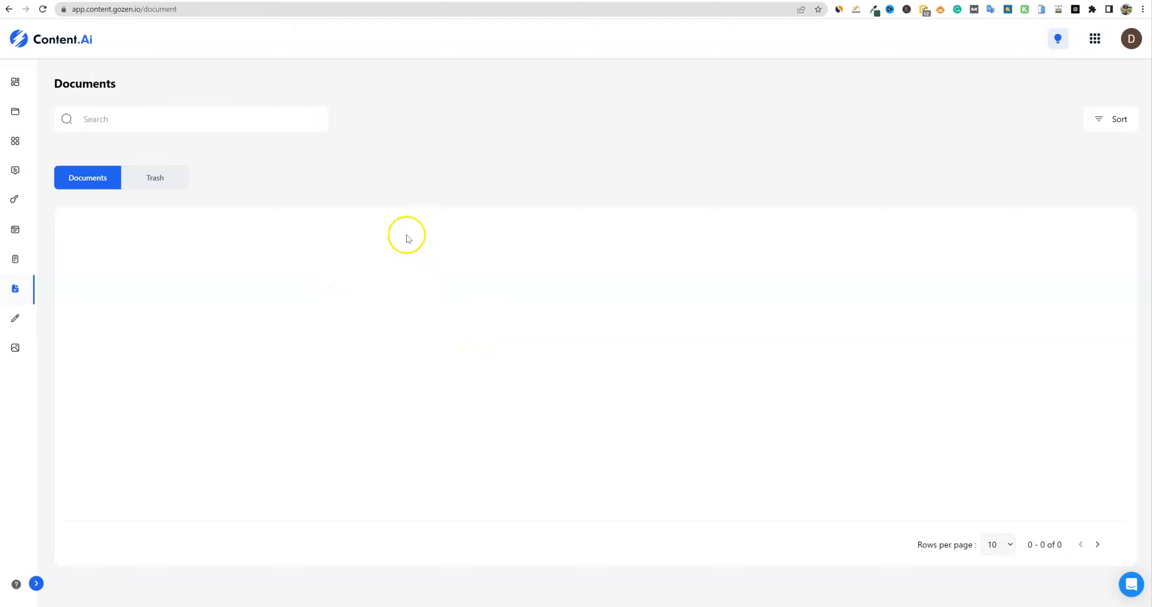
pyautogui.click(16, 322)
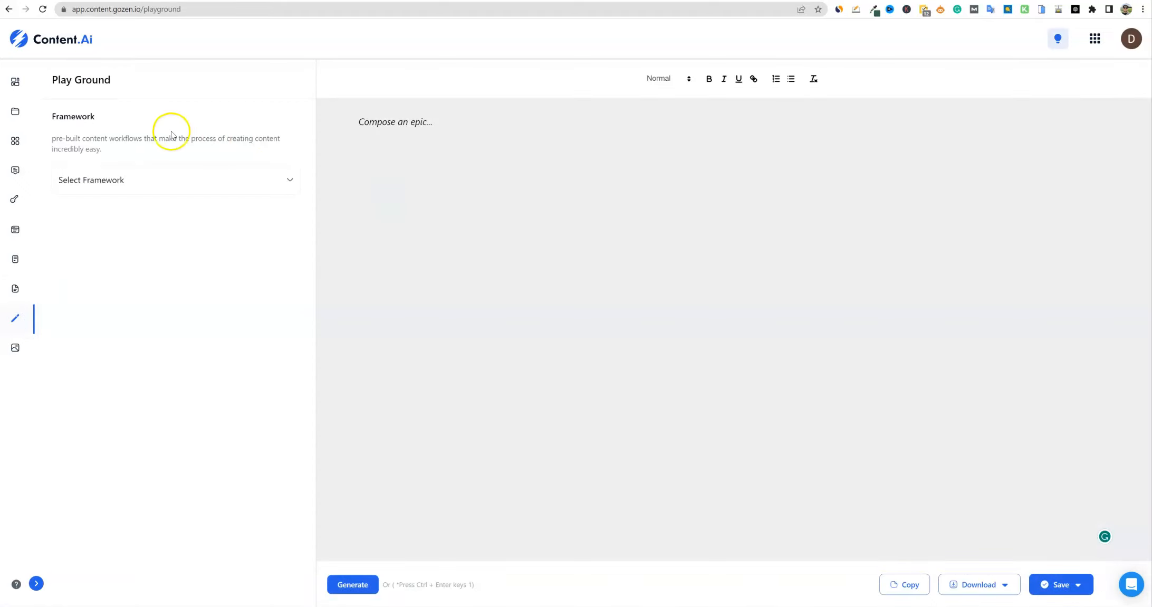
pyautogui.click(118, 182)
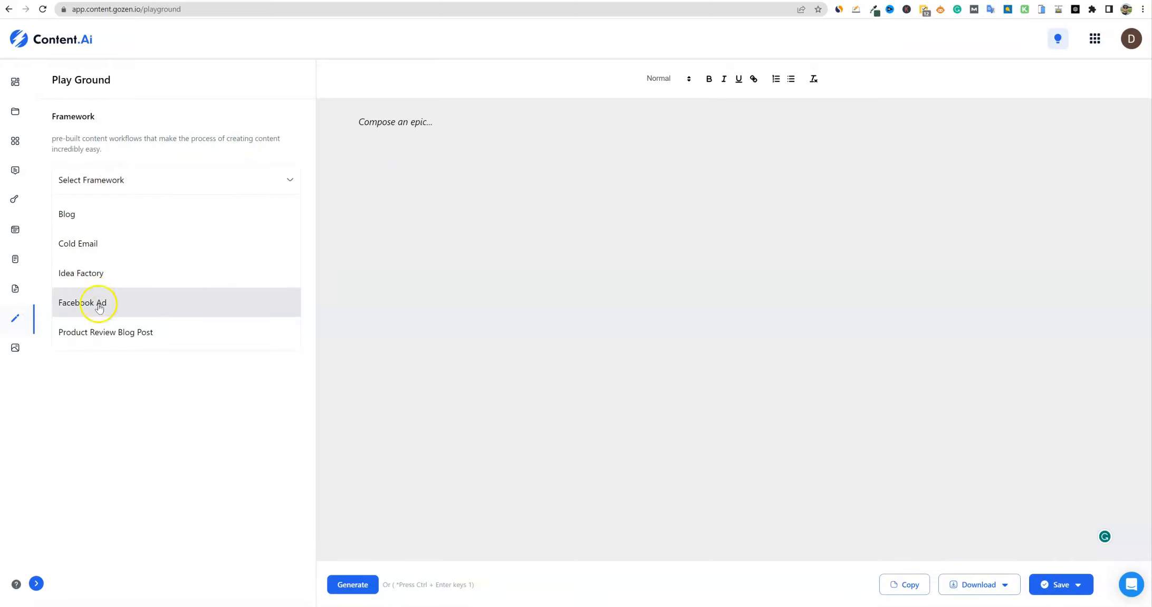
pyautogui.click(114, 338)
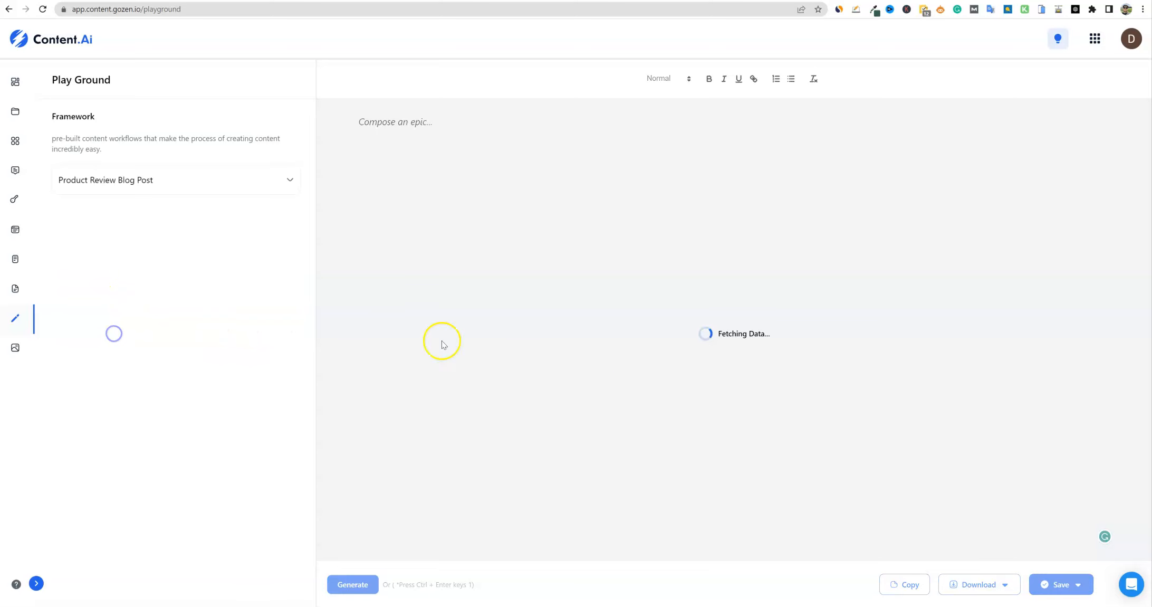
# Review the Product Review Blog Post framework by highlighting its prompts from Seed KW through "Answer the question"
pyautogui.moveTo(357, 121); pyautogui.dragTo(591, 467)
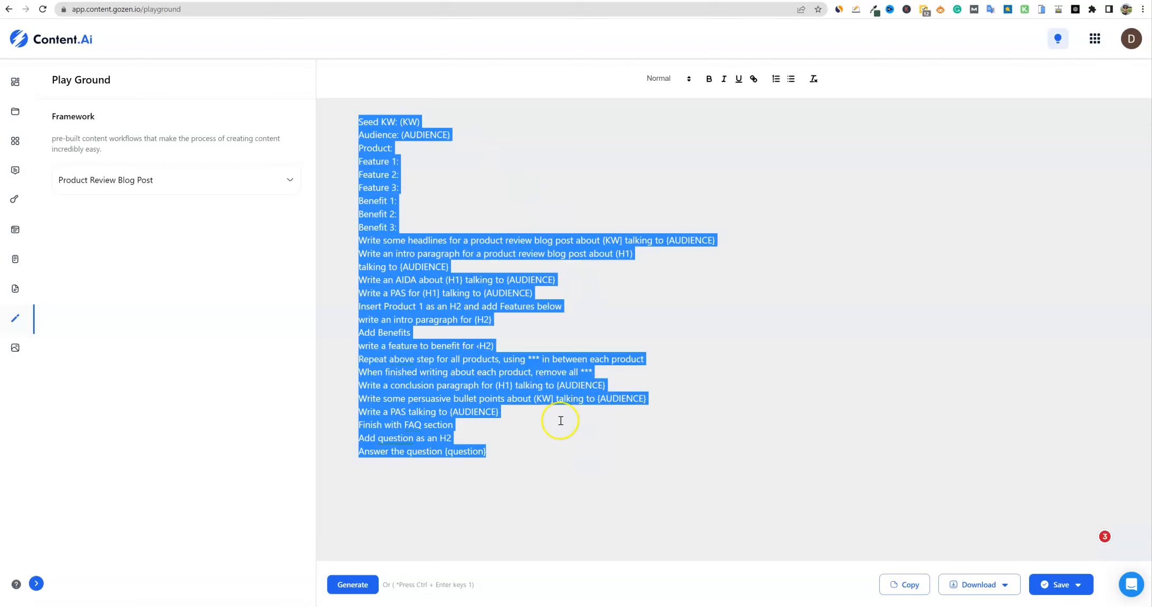
pyautogui.click(480, 136)
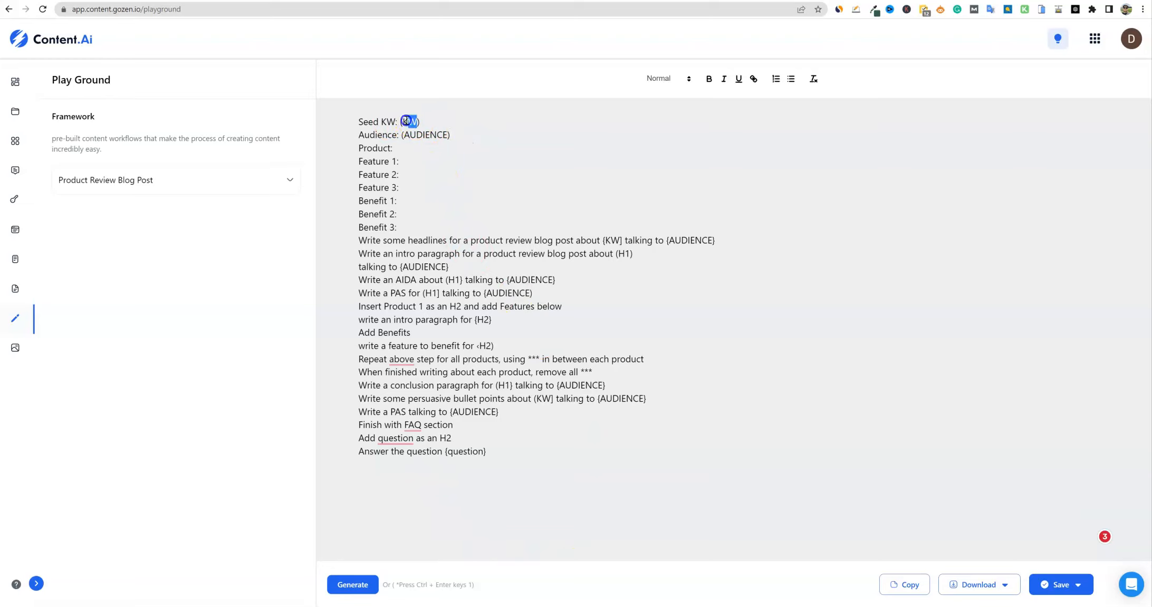
pyautogui.click(400, 149)
pyautogui.click(504, 456)
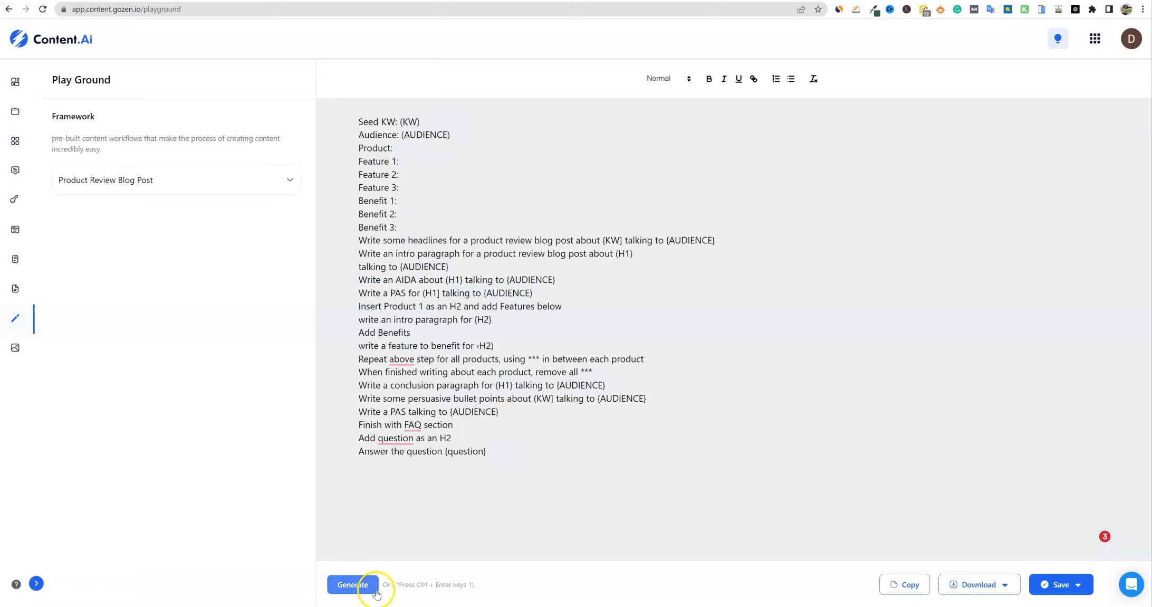
pyautogui.moveTo(514, 450); pyautogui.dragTo(307, 116)
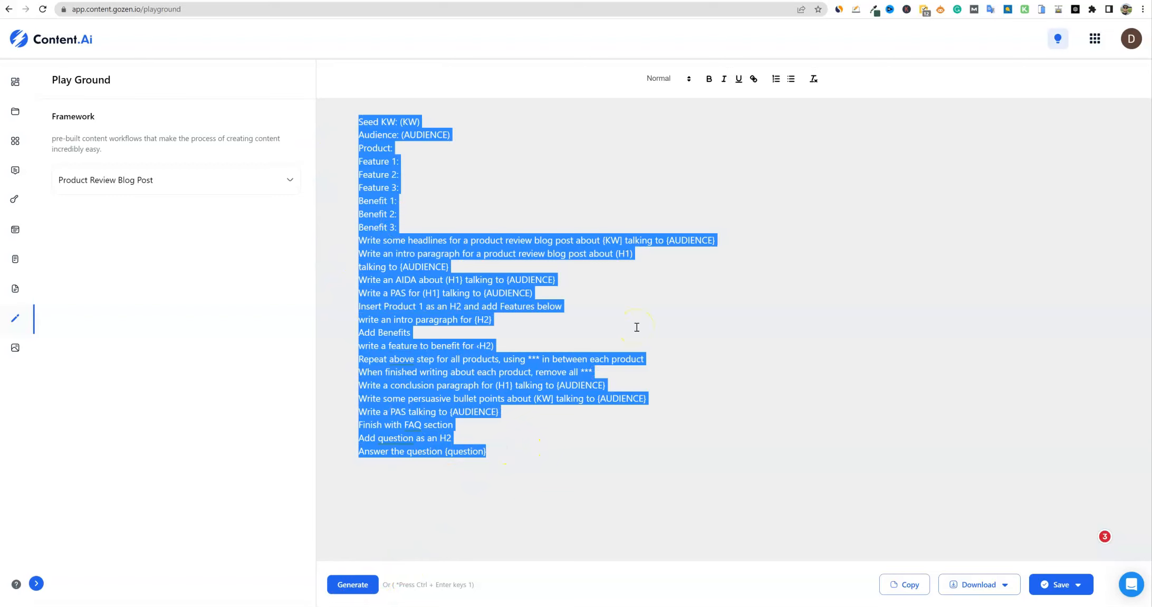
# Check the Play Ground's save options and switch the framework to Blog
pyautogui.click(190, 181)
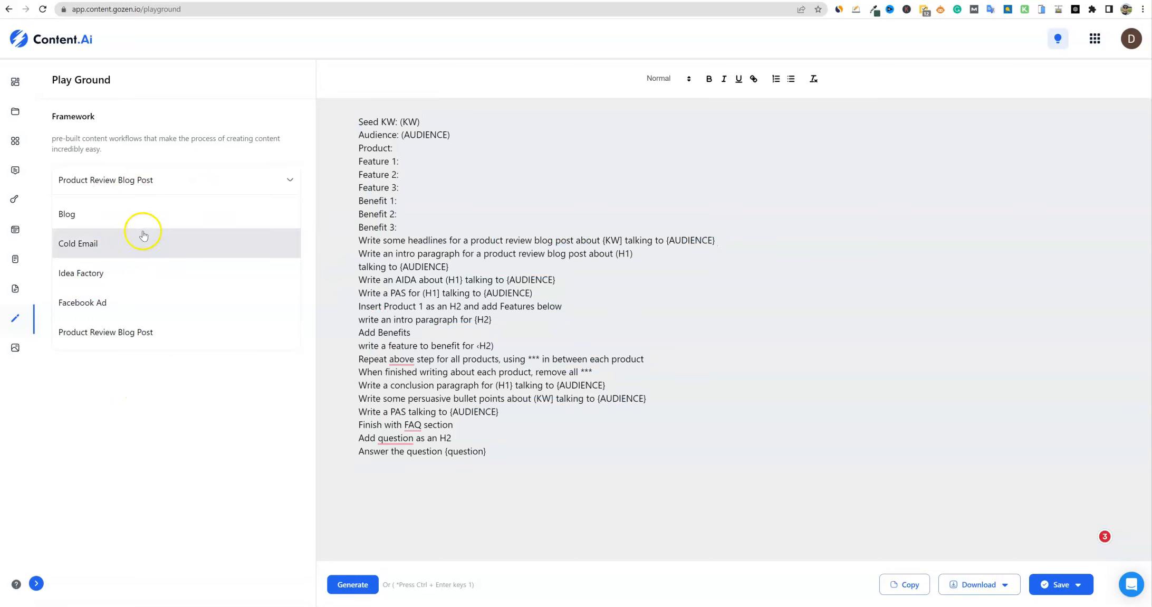
pyautogui.click(1081, 586)
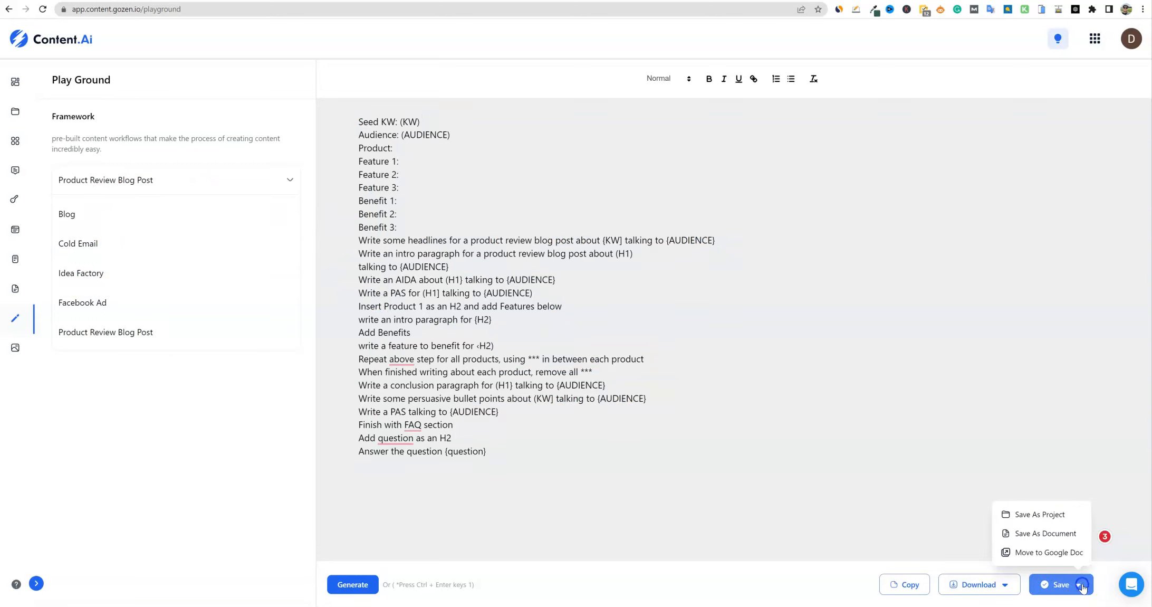
pyautogui.click(1083, 589)
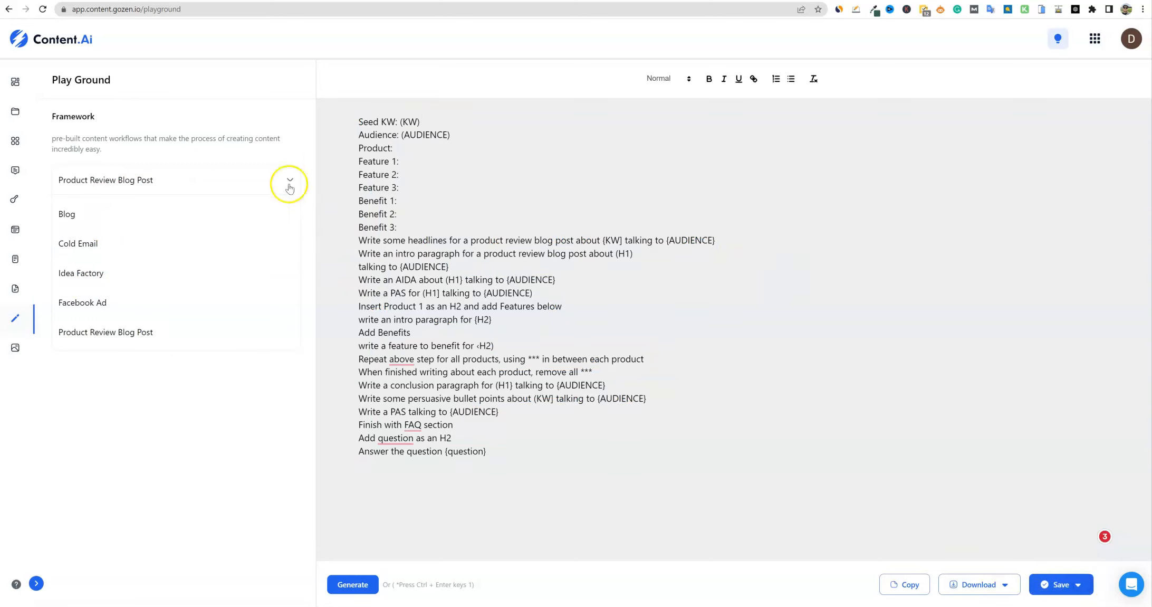
pyautogui.click(121, 181)
pyautogui.click(280, 184)
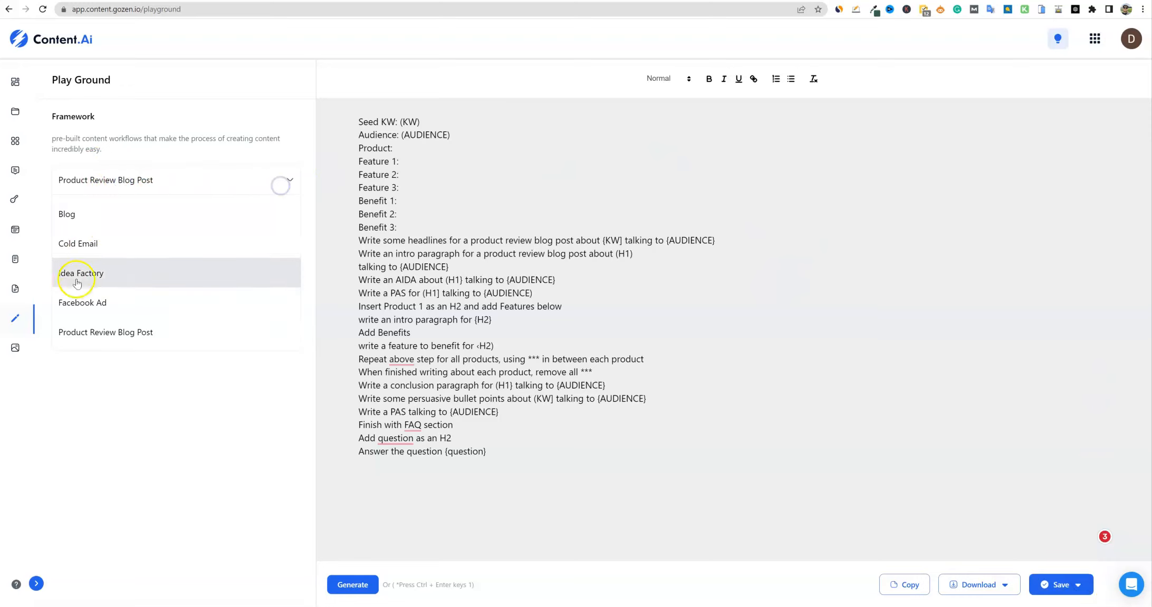
pyautogui.click(88, 215)
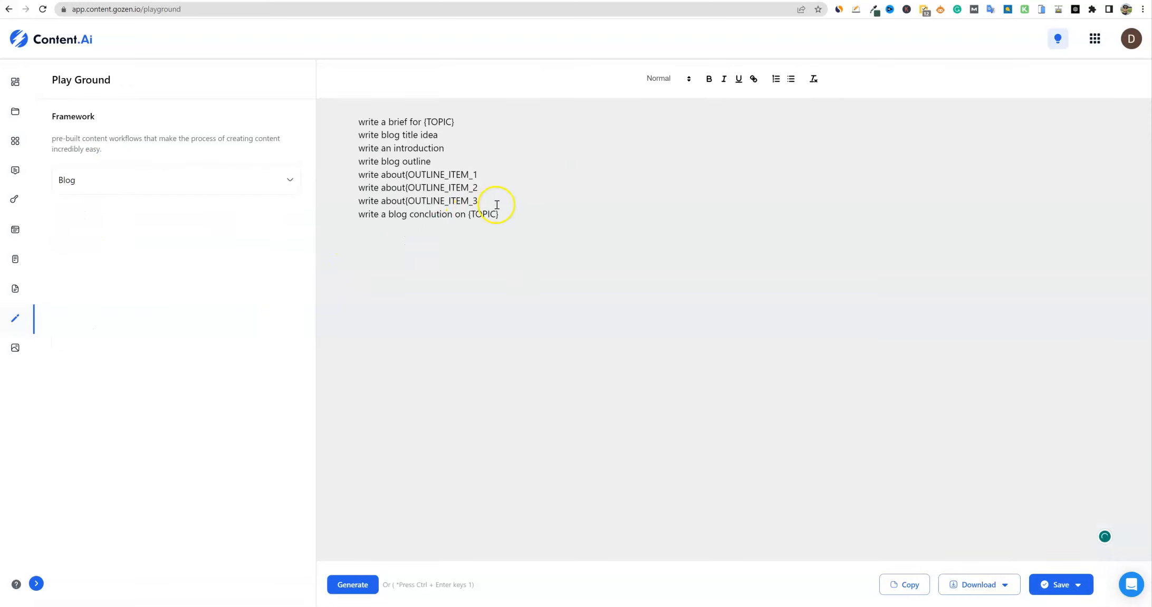
# Review the Blog framework by highlighting its prompt lines, from the topic brief through the outline items to the conclusion
pyautogui.moveTo(467, 121); pyautogui.dragTo(336, 114)
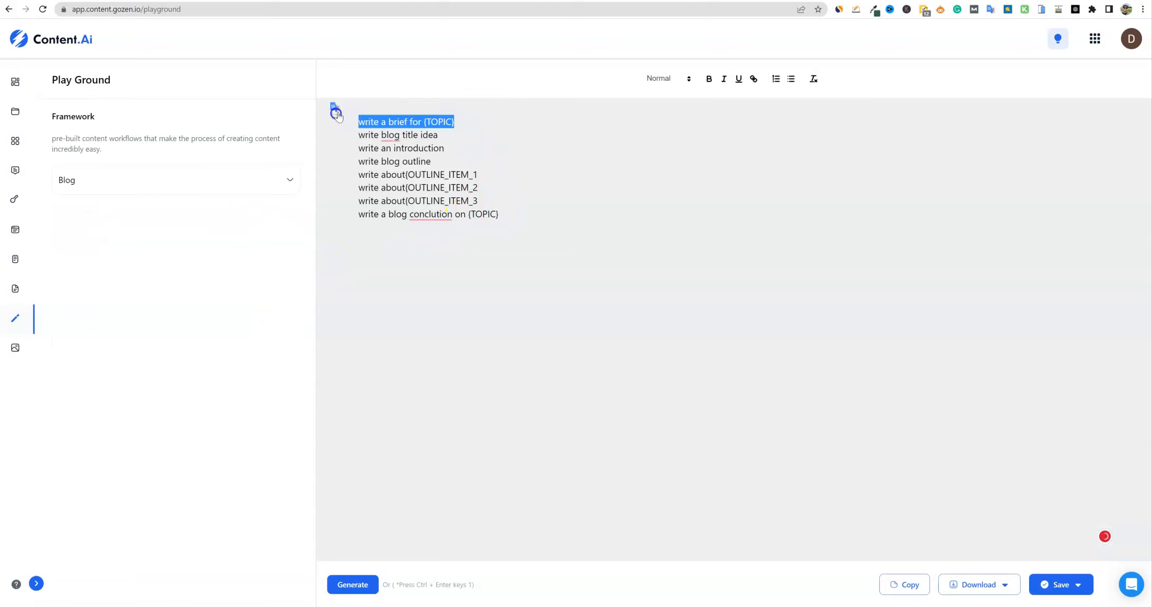
pyautogui.moveTo(439, 136); pyautogui.dragTo(337, 148)
pyautogui.moveTo(448, 161); pyautogui.dragTo(340, 161)
pyautogui.moveTo(483, 175); pyautogui.dragTo(365, 181)
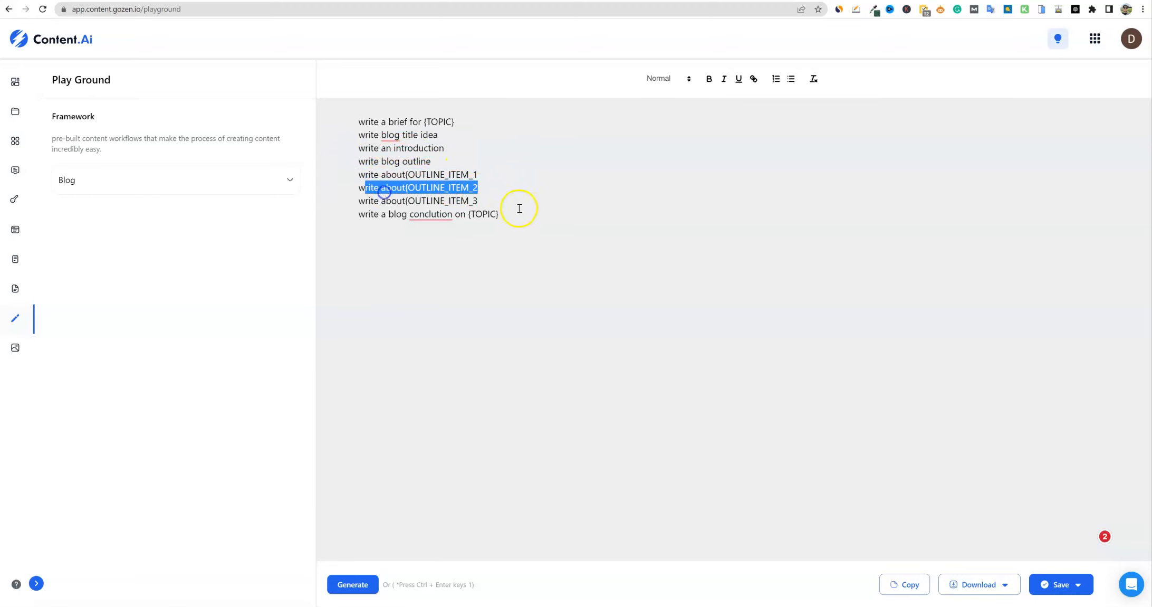
pyautogui.moveTo(520, 210); pyautogui.dragTo(265, 219)
pyautogui.click(445, 309)
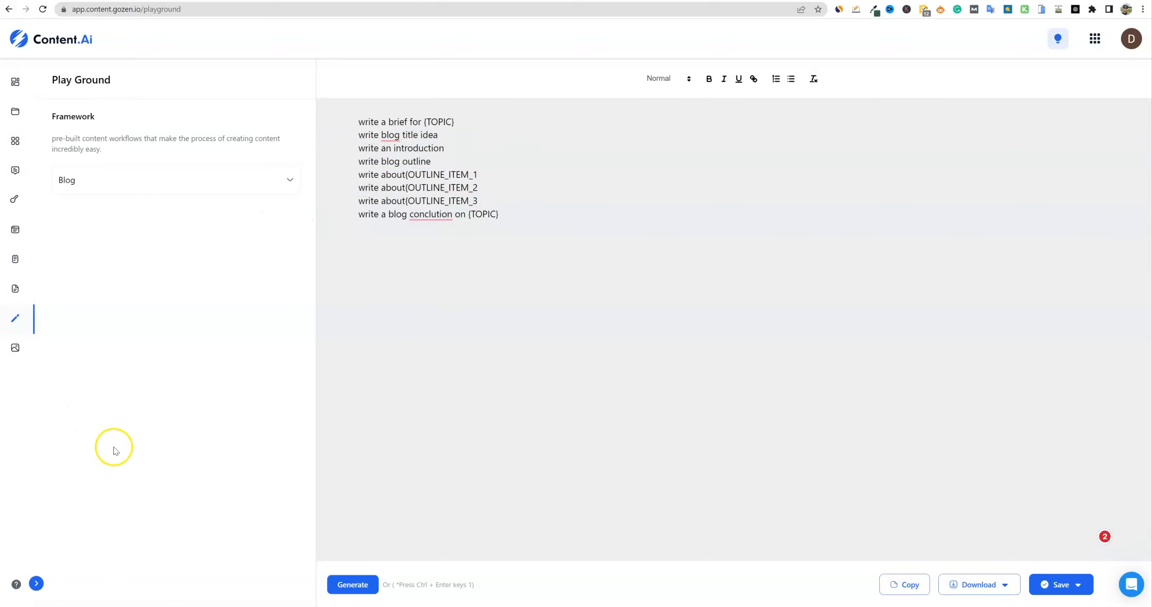
# Generate an image of "lion climbing a mountain" in the Image Generator with Chalk medium, D. Seuss artist style and Cartoon art style
pyautogui.click(15, 348)
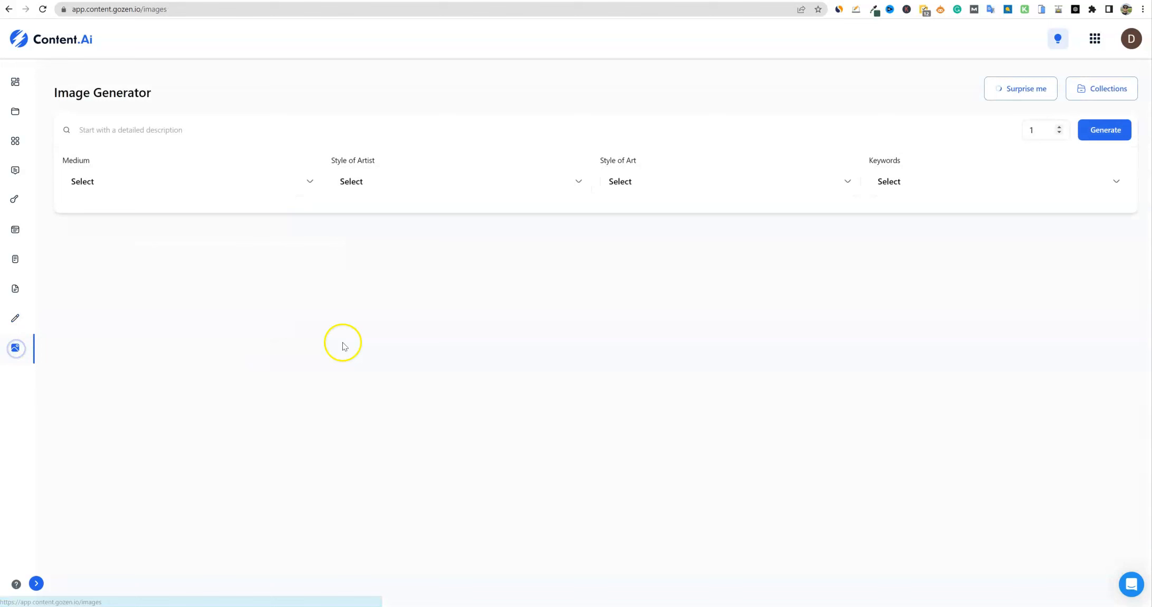
pyautogui.click(134, 130)
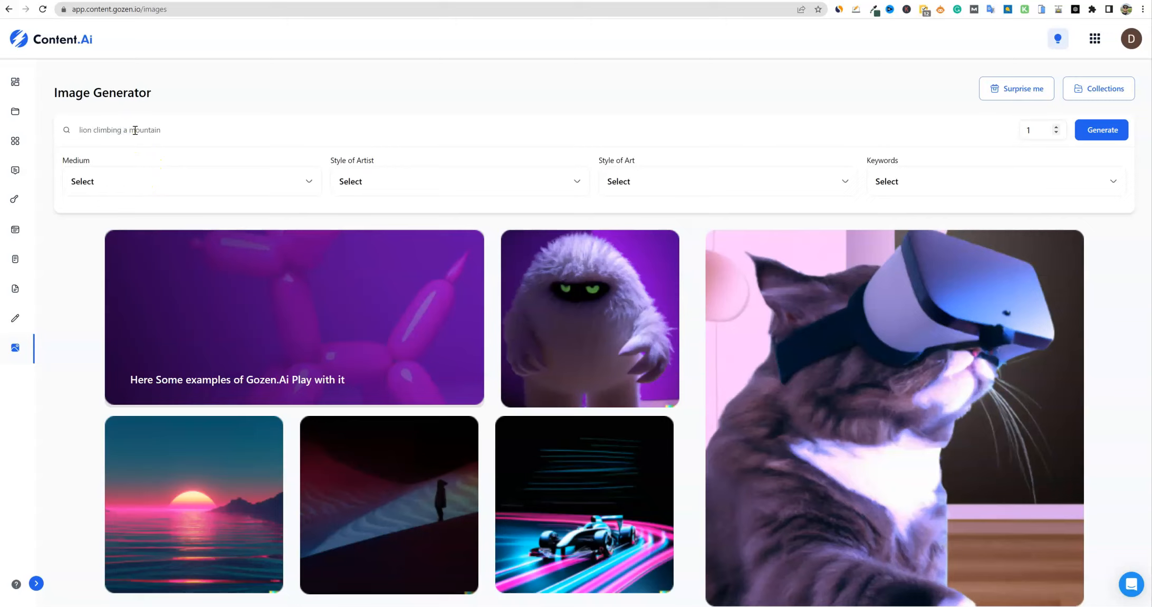
pyautogui.click(167, 179)
pyautogui.click(89, 302)
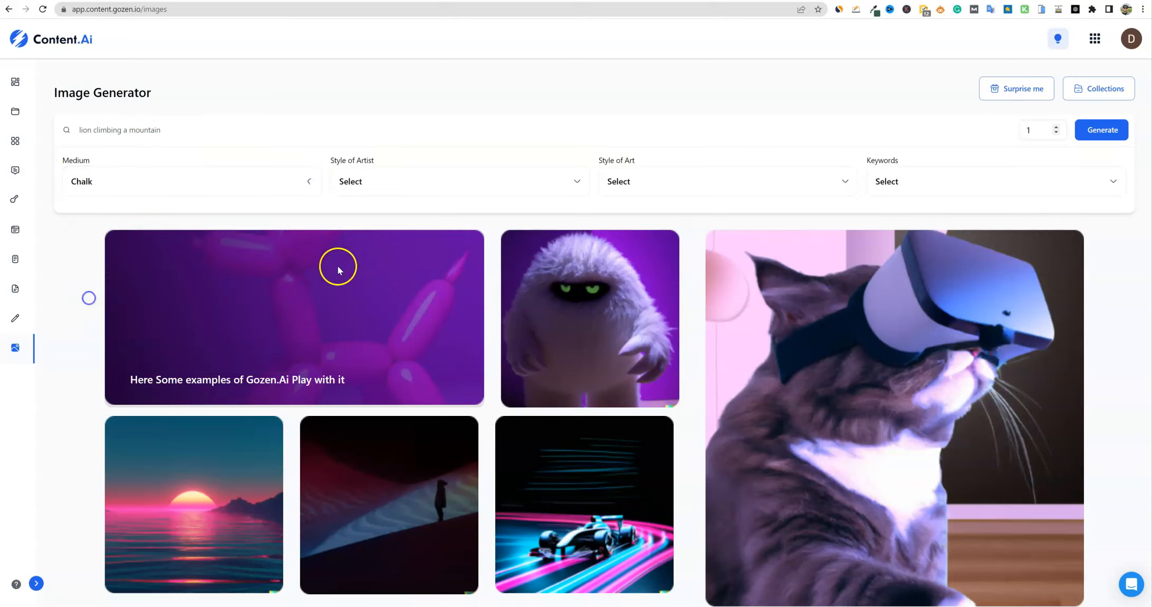
pyautogui.click(403, 191)
pyautogui.click(406, 298)
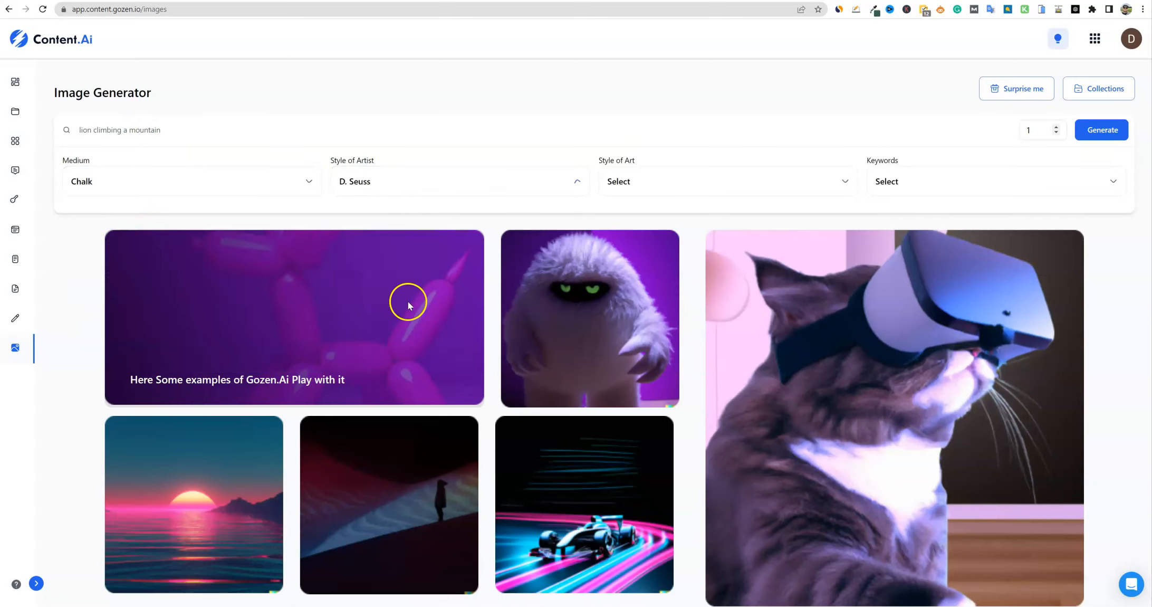
pyautogui.click(647, 184)
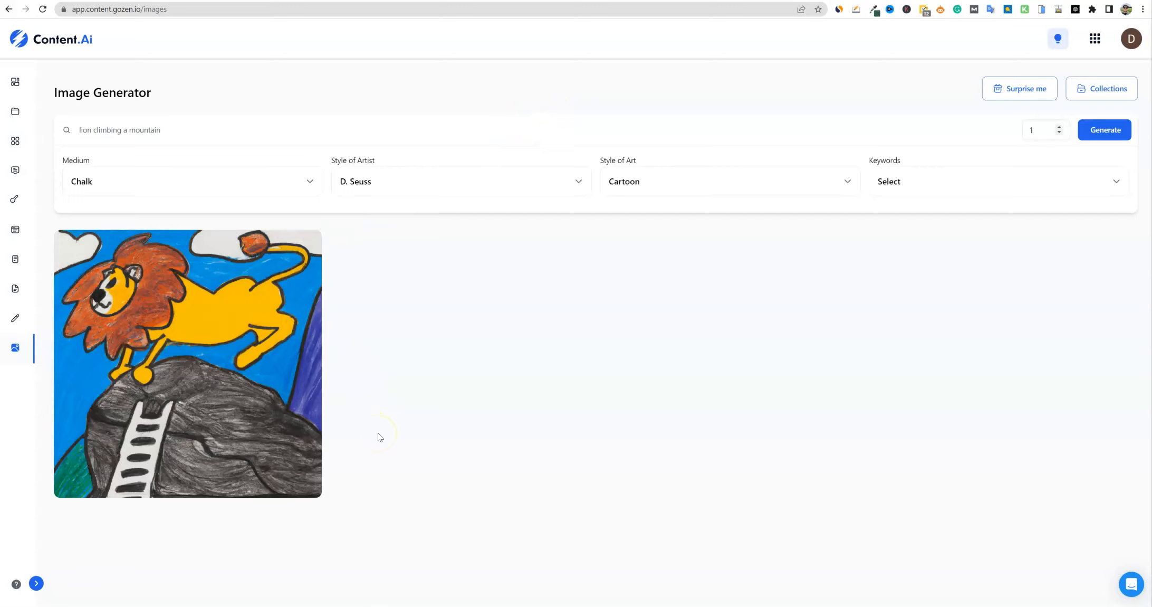
pyautogui.moveTo(160, 300)
# Generate a "business man" image with no medium or artist style, 3D render as the art style and the Realistic keyword
pyautogui.moveTo(164, 130); pyautogui.dragTo(37, 132)
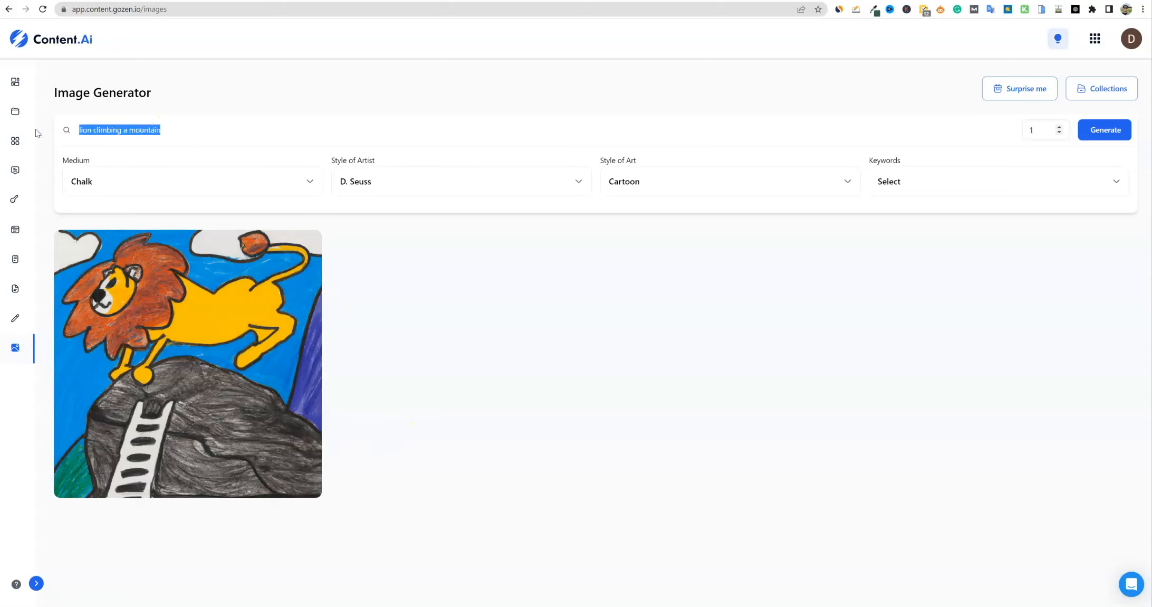
pyautogui.write('business man')
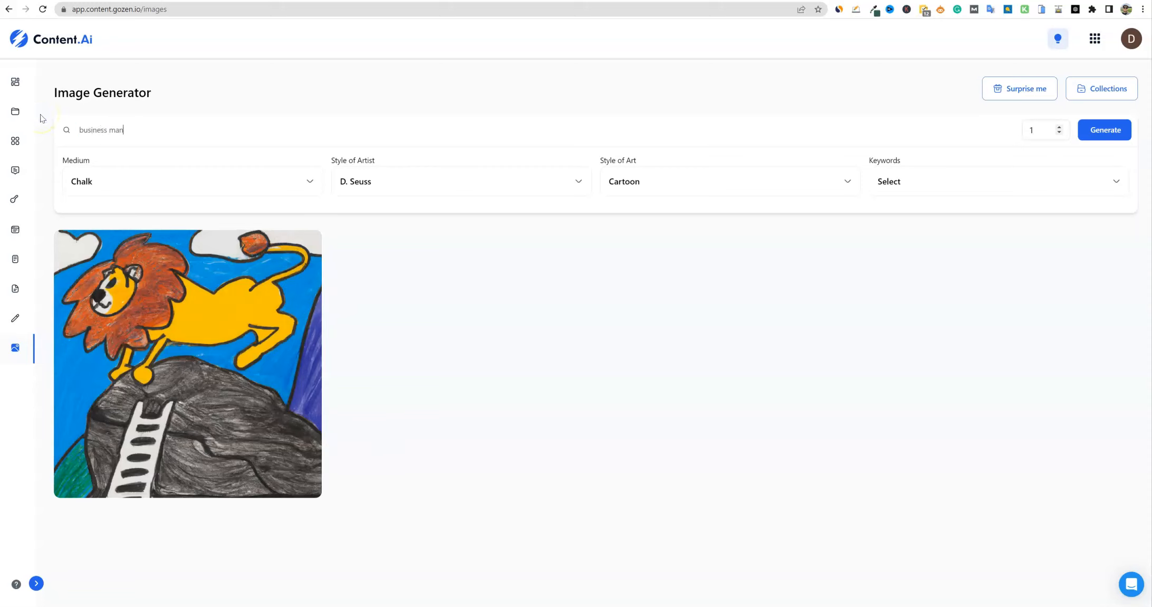
pyautogui.click(197, 191)
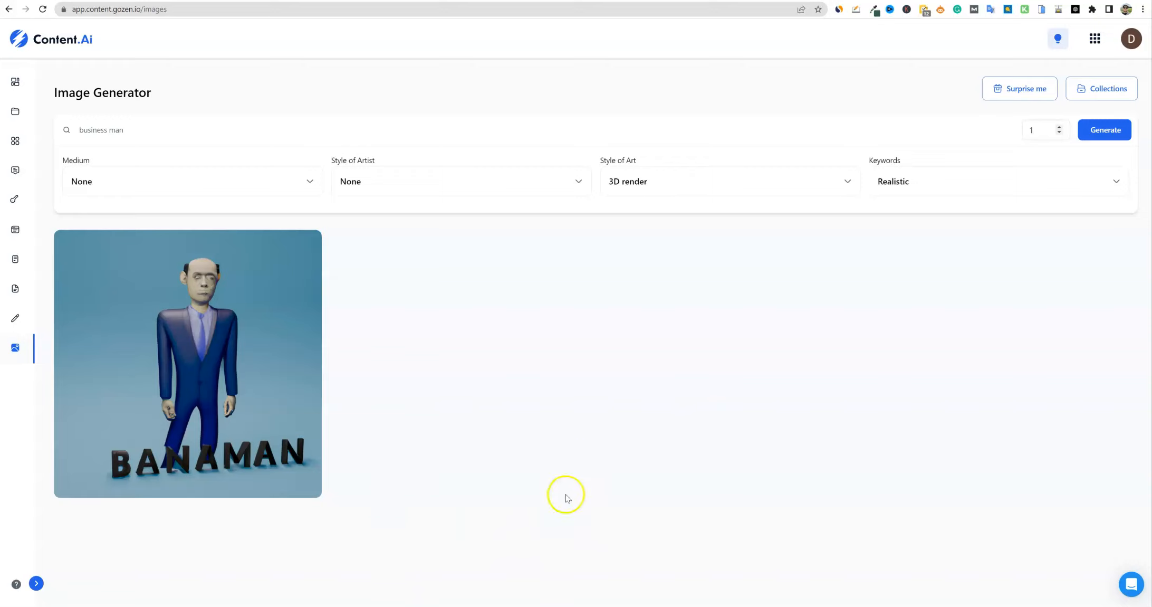
# Set the style of art to None and regenerate the "business man" image
pyautogui.click(753, 183)
pyautogui.click(646, 210)
pyautogui.click(1097, 138)
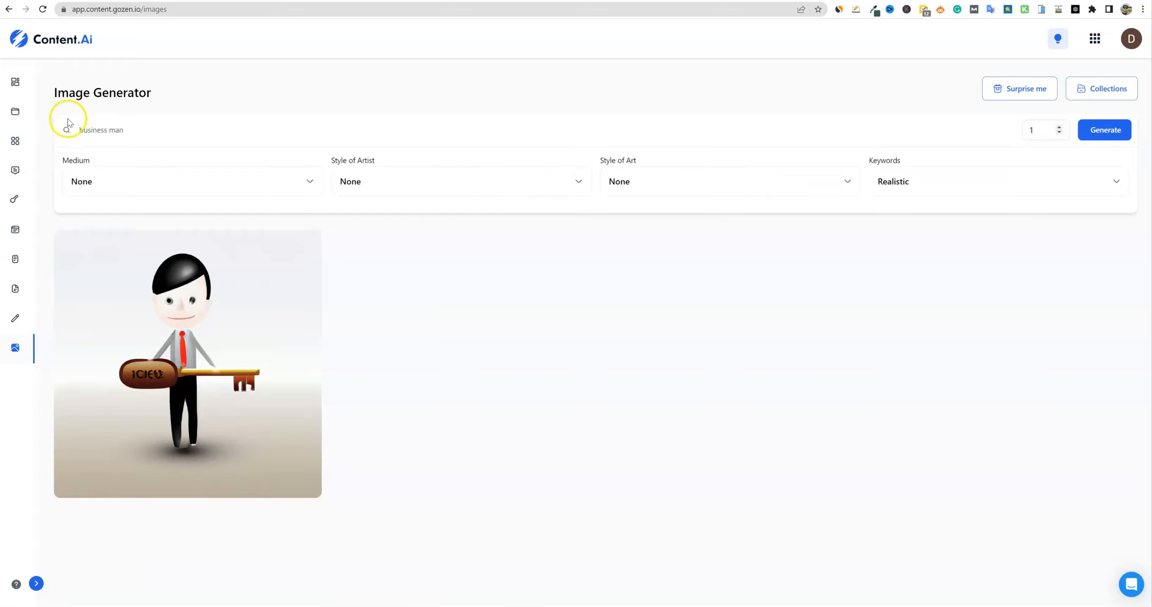
pyautogui.moveTo(183, 374)
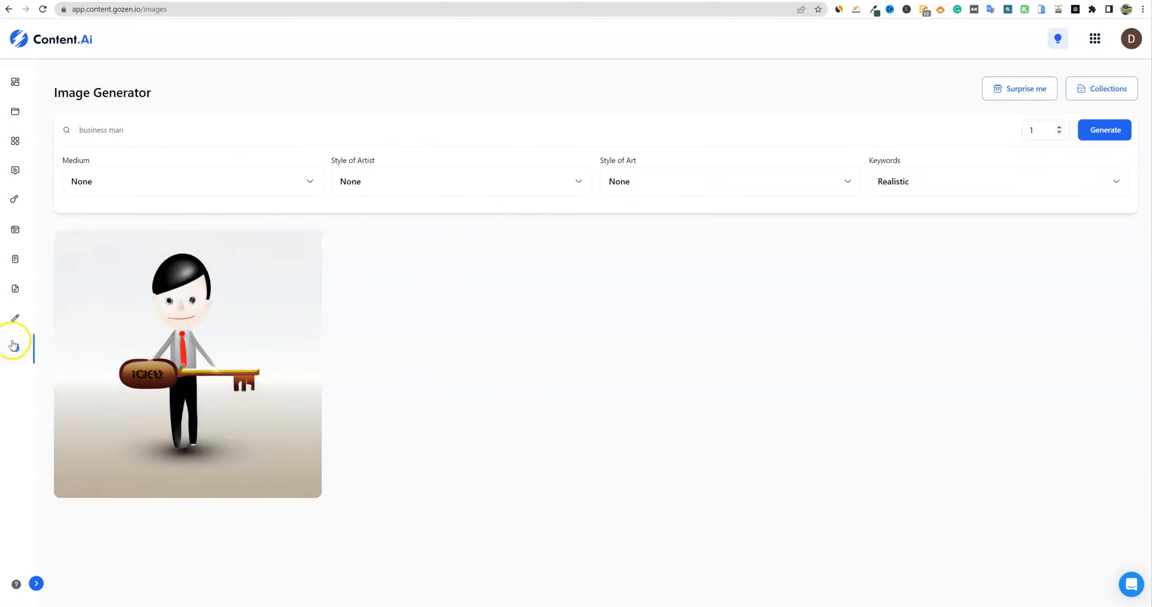
# Revisit the dashboard, the Blog Outline template, the blog generator and the keyword discovery page
pyautogui.click(14, 83)
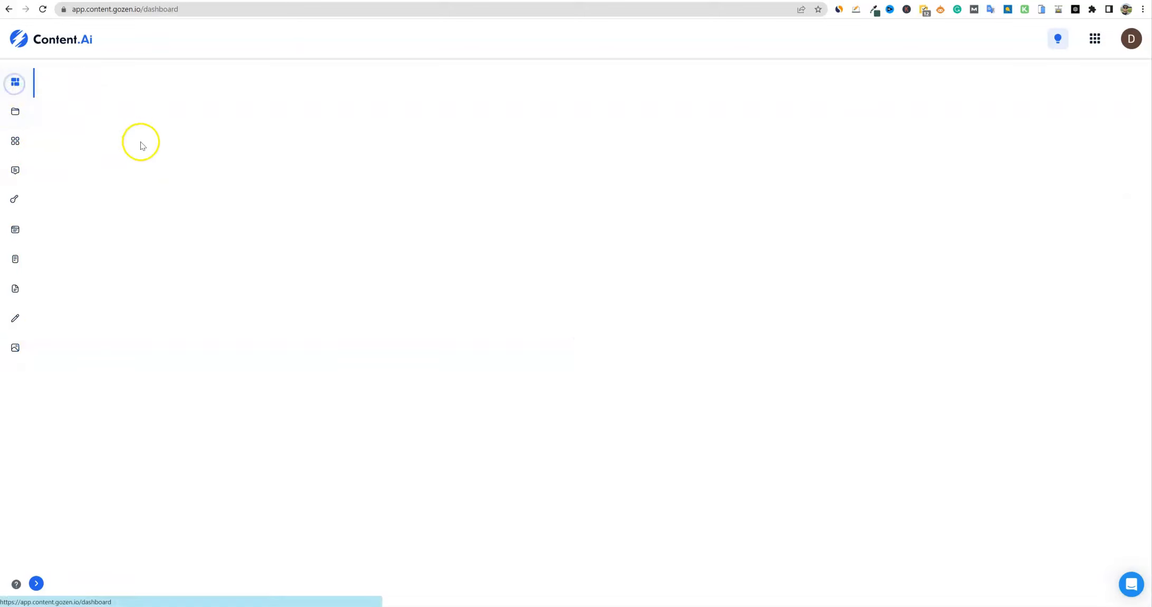
pyautogui.click(14, 111)
pyautogui.click(15, 143)
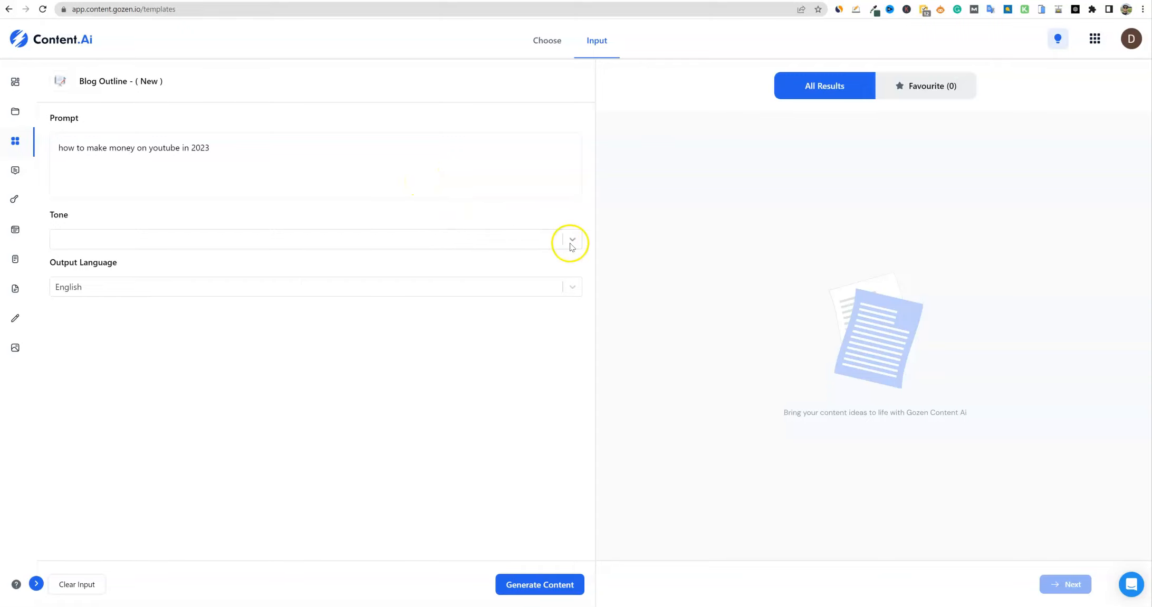
pyautogui.click(15, 170)
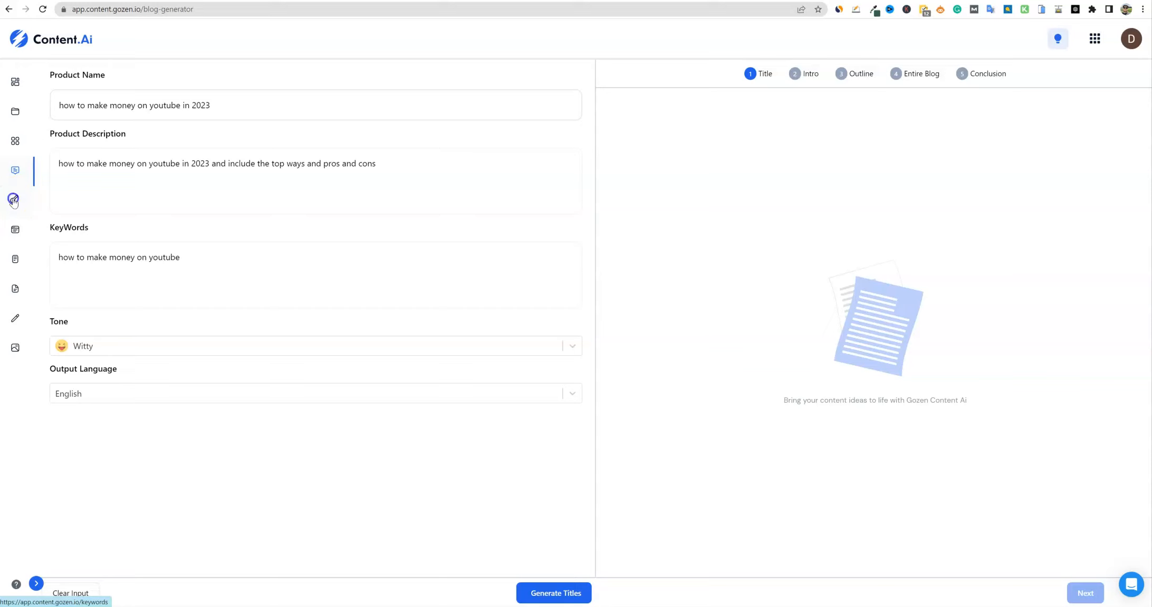
pyautogui.click(14, 201)
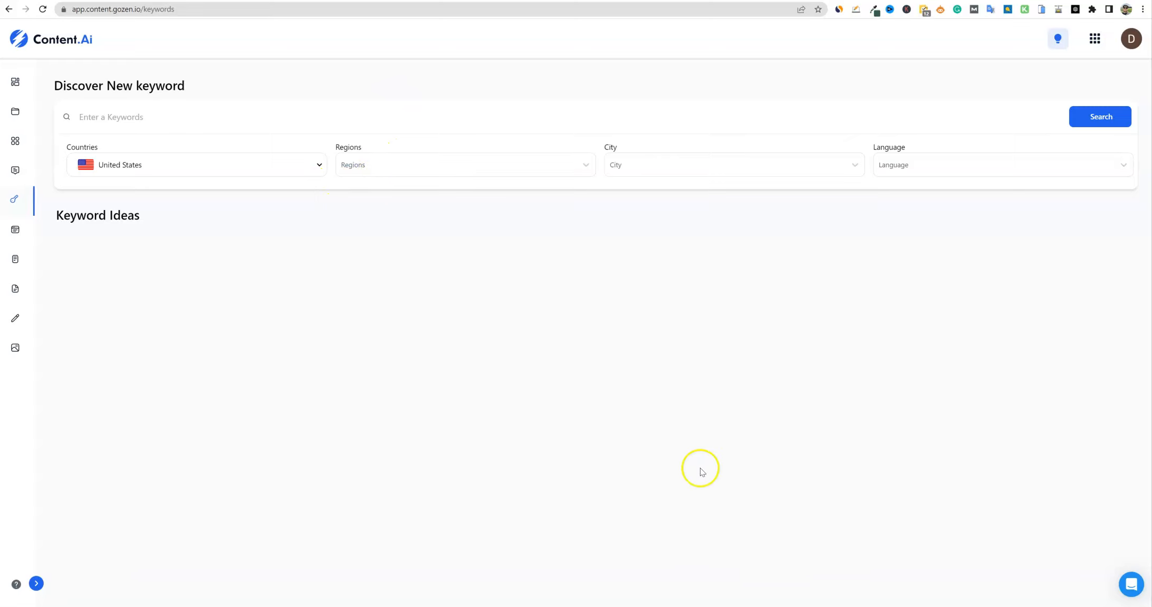
pyautogui.moveTo(658, 606)
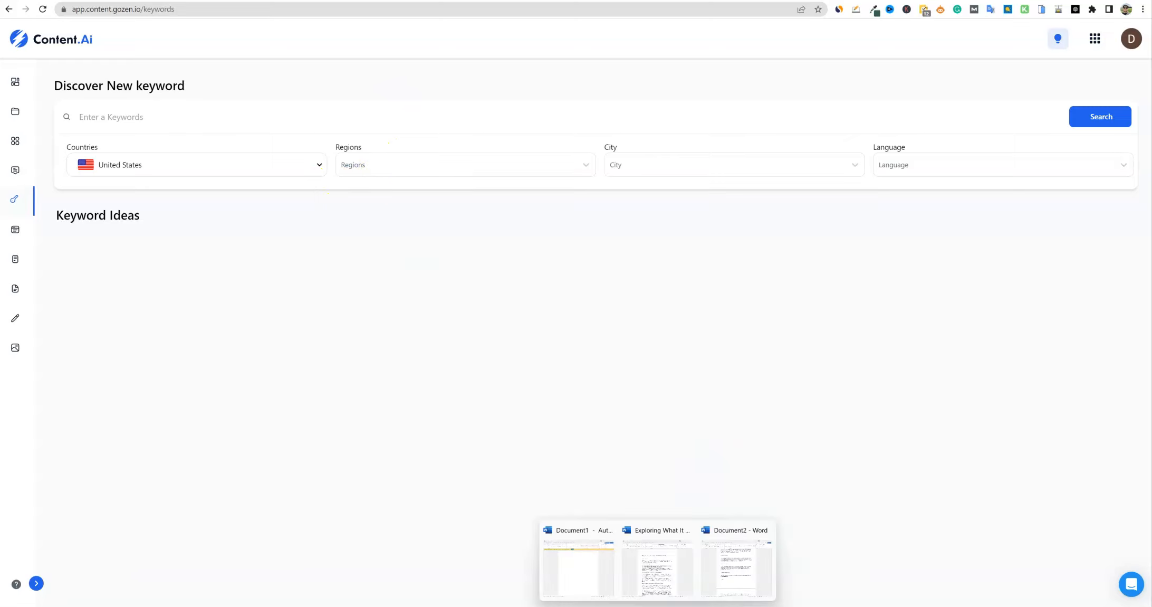